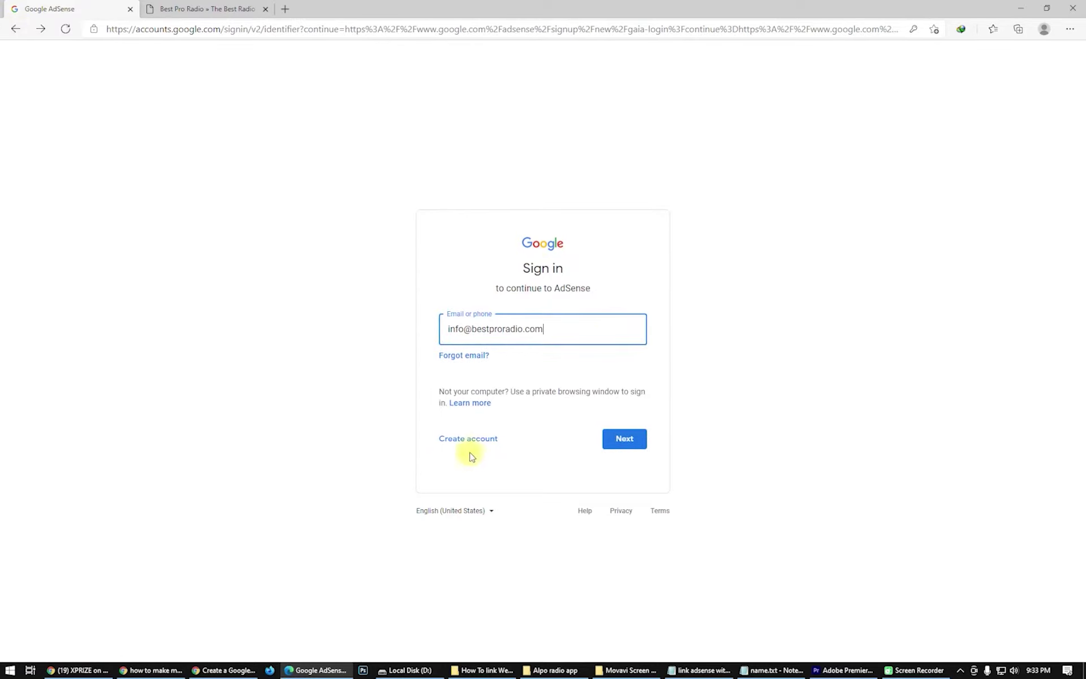
Step: Open the Create account menu to see the account-type choices
click(458, 440)
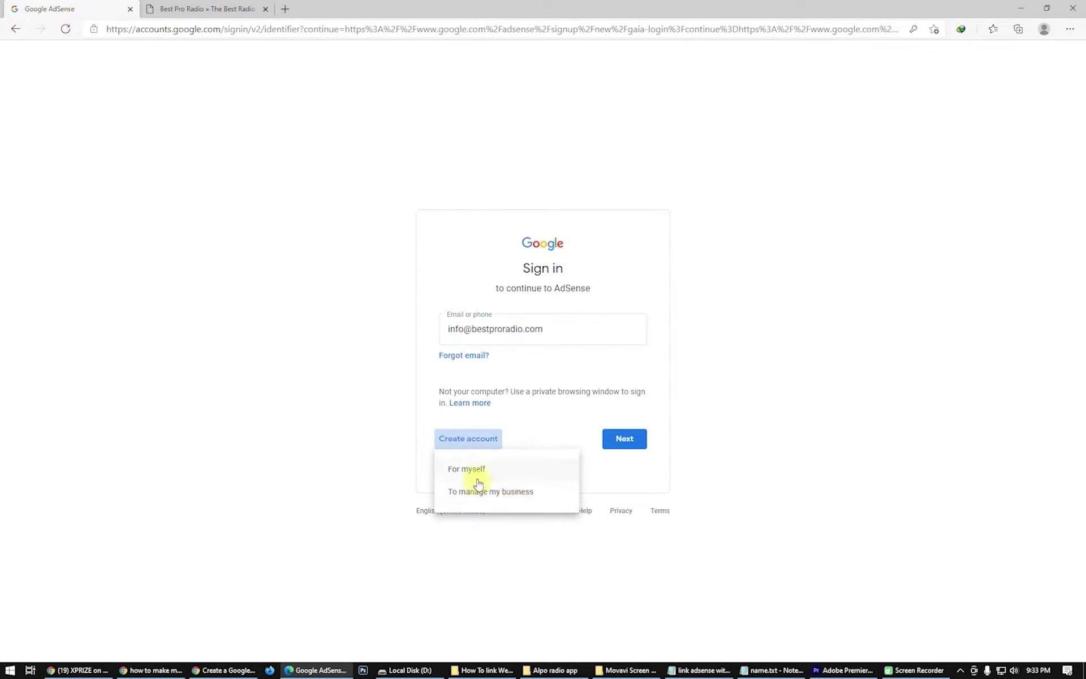
Step: Create a personal-use account, change the used email to an unused 'testing' address on the same domain, and submit
click(565, 472)
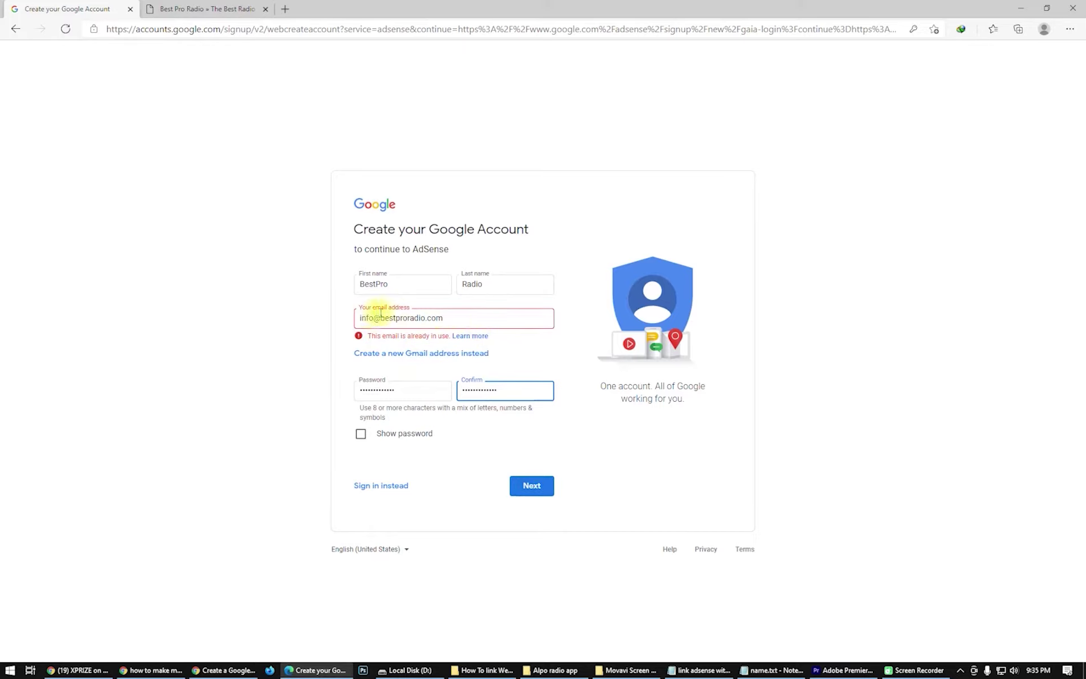
click(430, 320)
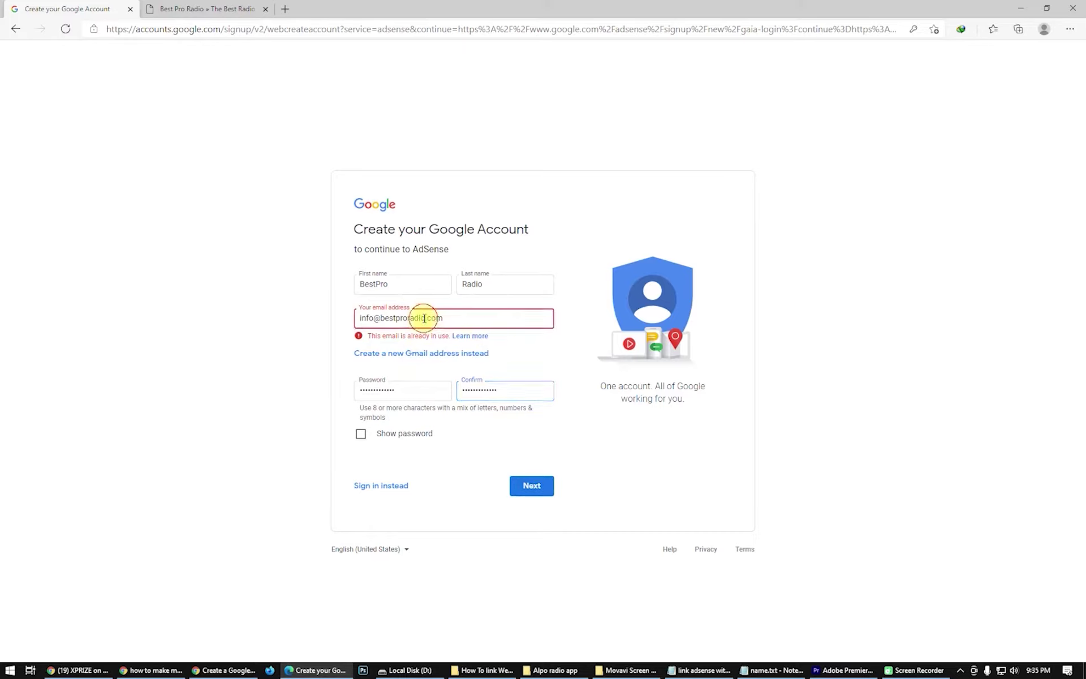
click(376, 320)
key(BackSpace)
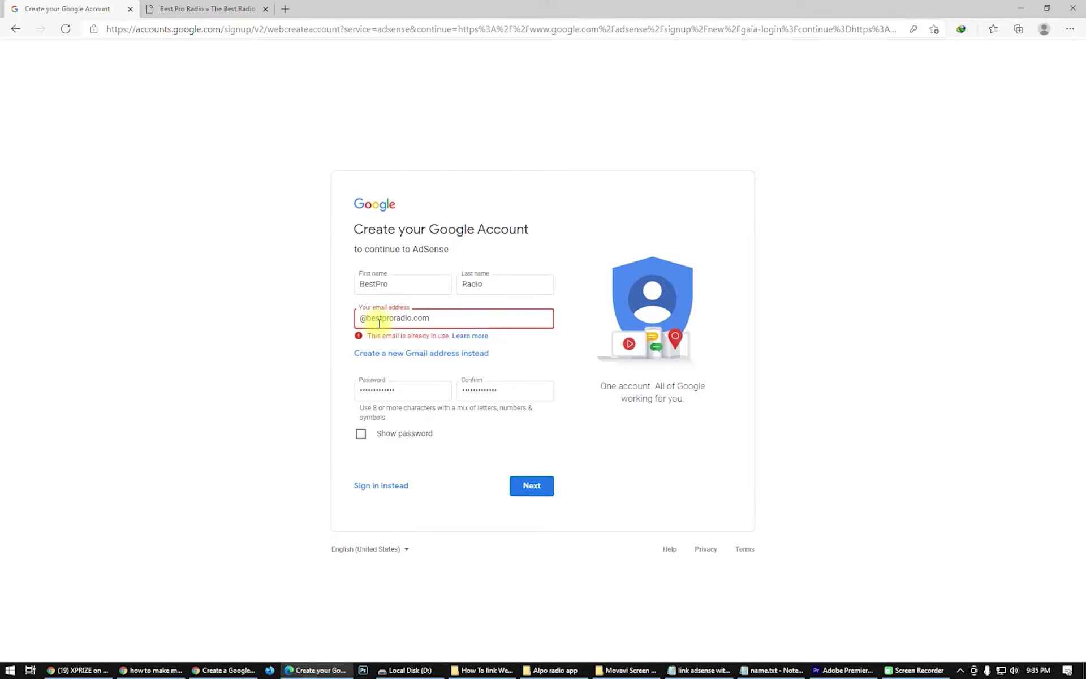
text(testing)
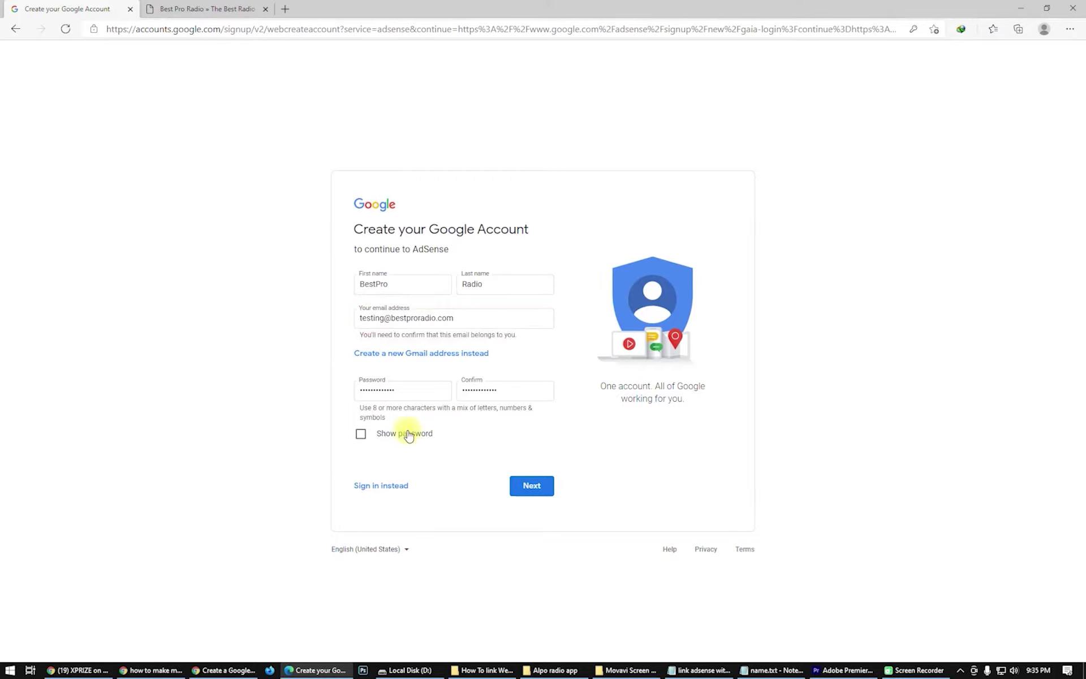
click(533, 484)
Step: Resubmit the account details to reach the email verification page
click(534, 481)
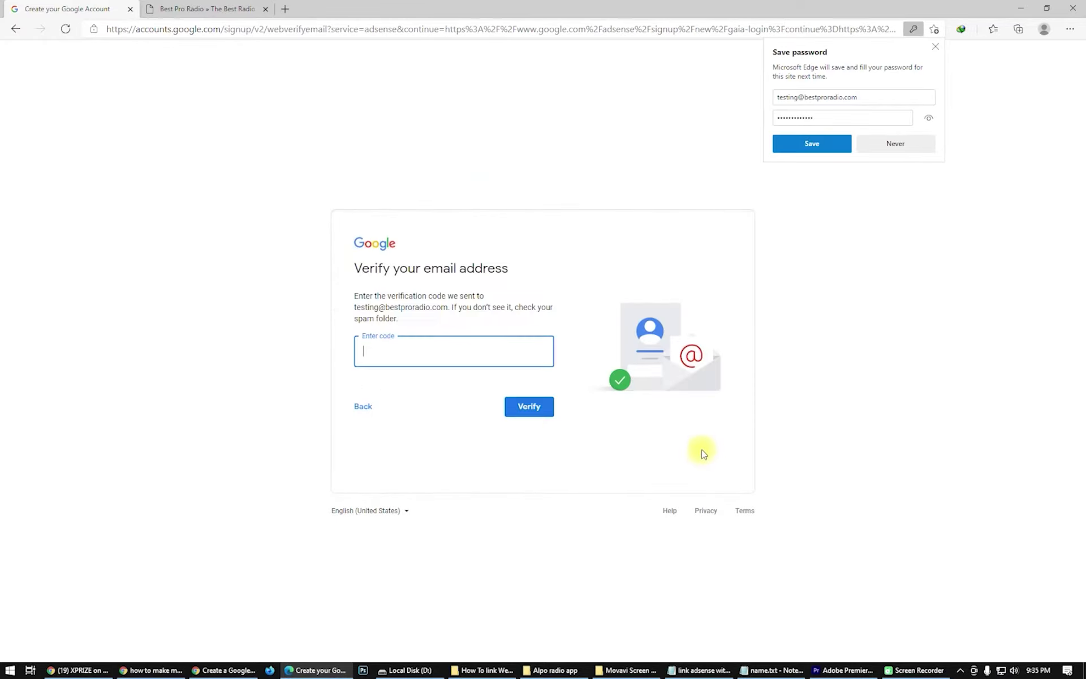
drag(356, 267, 546, 271)
click(546, 271)
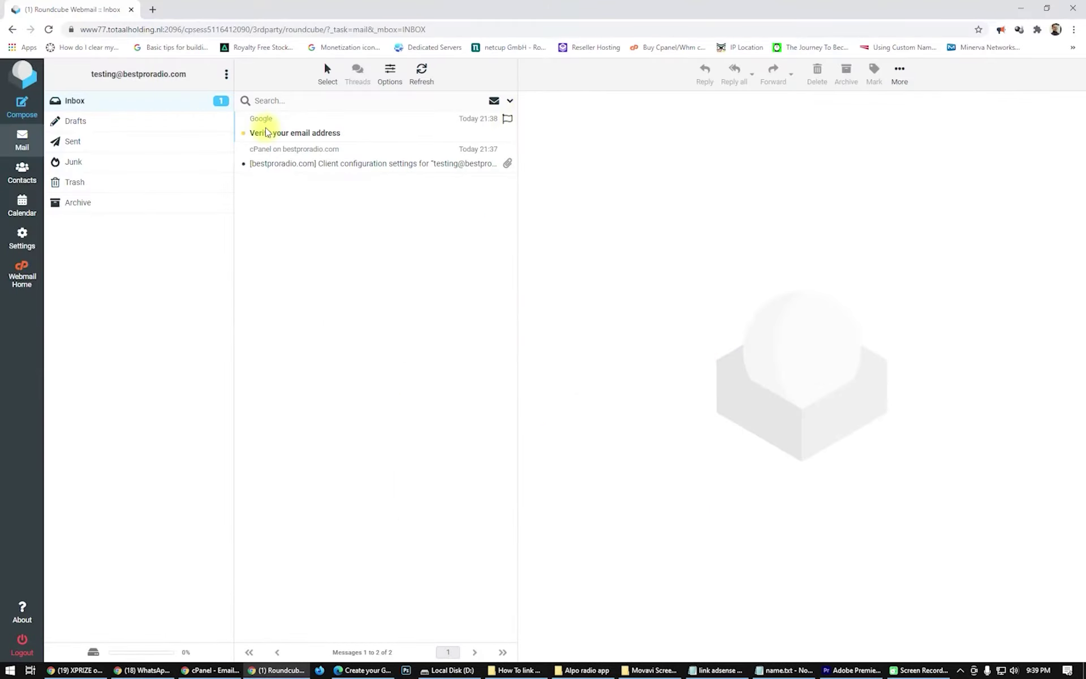
Step: Copy the code from the Google verification email in webmail, paste it into the code field and verify
click(274, 133)
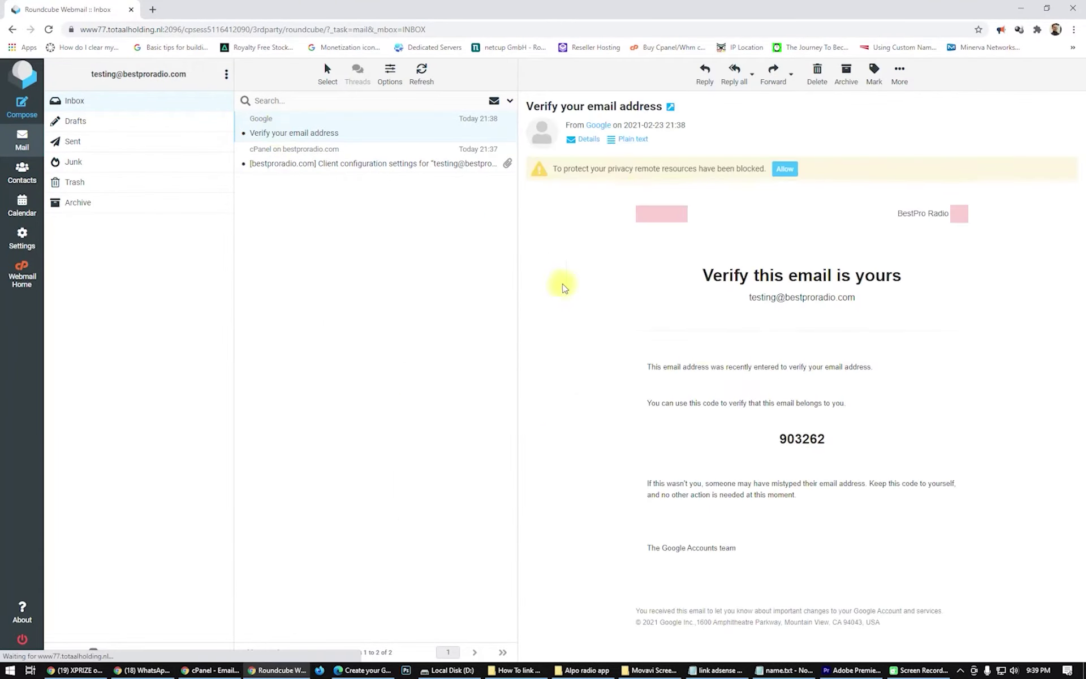
double_click(780, 439)
right_click(830, 449)
click(830, 448)
drag(901, 10, 904, 153)
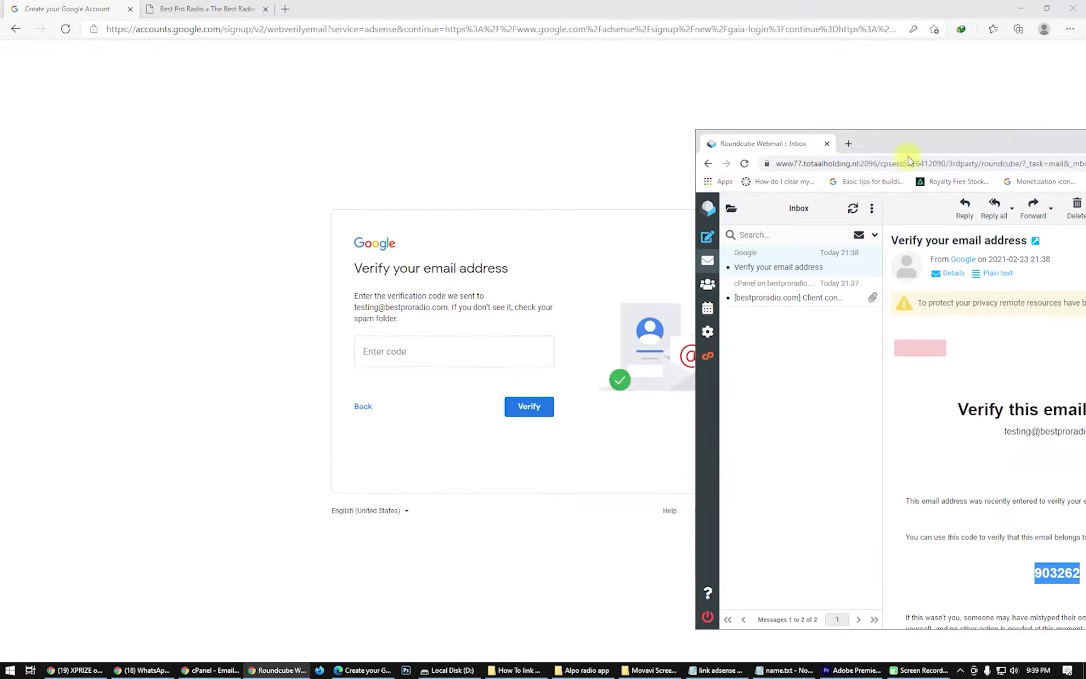
right_click(449, 354)
click(455, 443)
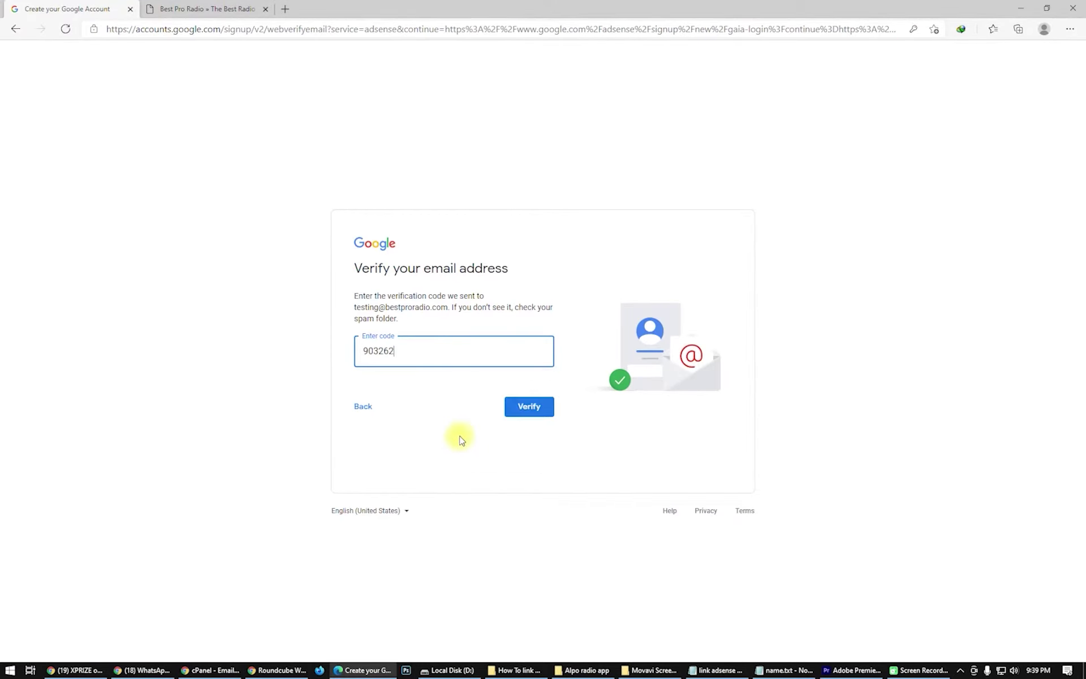
click(521, 414)
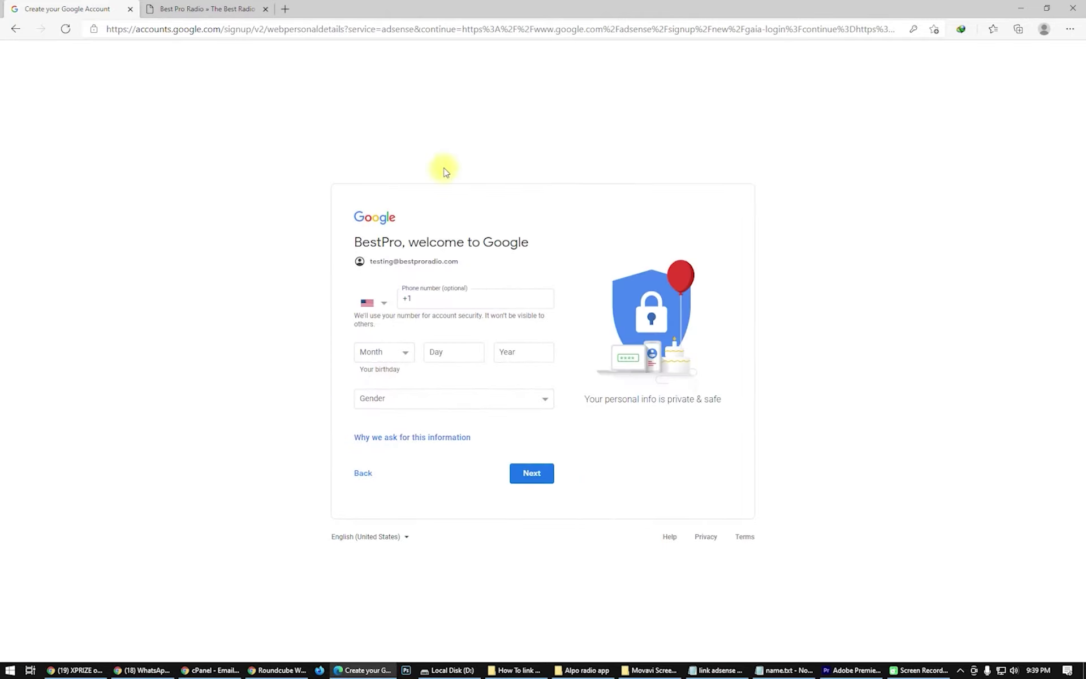
Step: Leave the Phone number field on the personal-details page and open a new blank browser tab
click(427, 300)
click(286, 11)
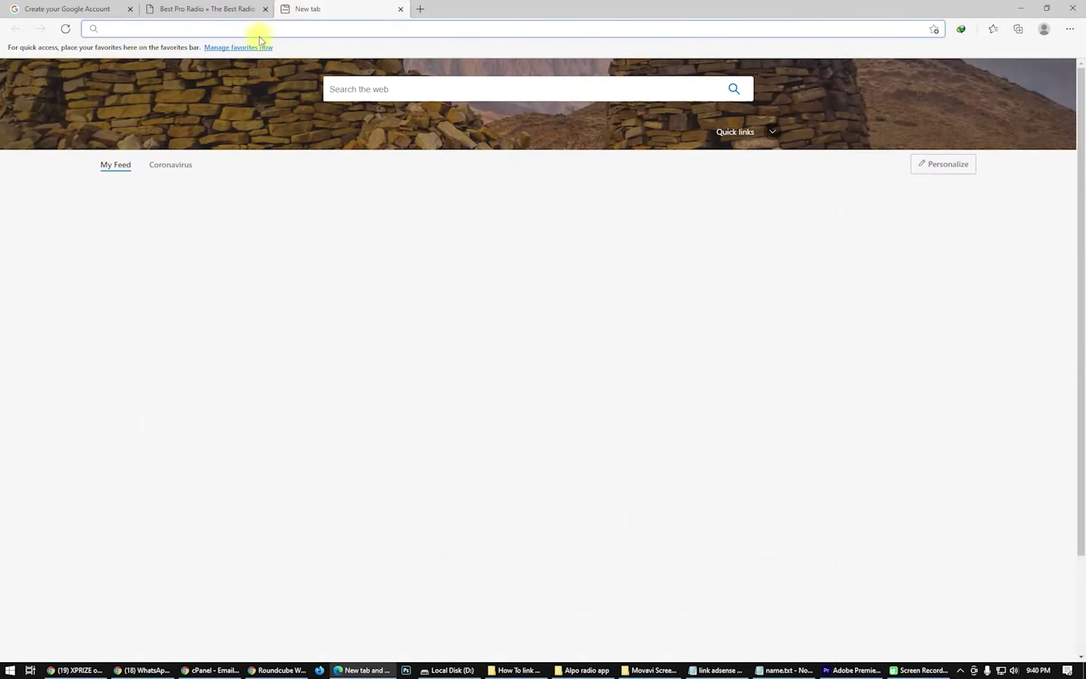
Step: Search Bing for 'adsense' and open the Google AdSense sign-up page
text(adsense)
key(Return)
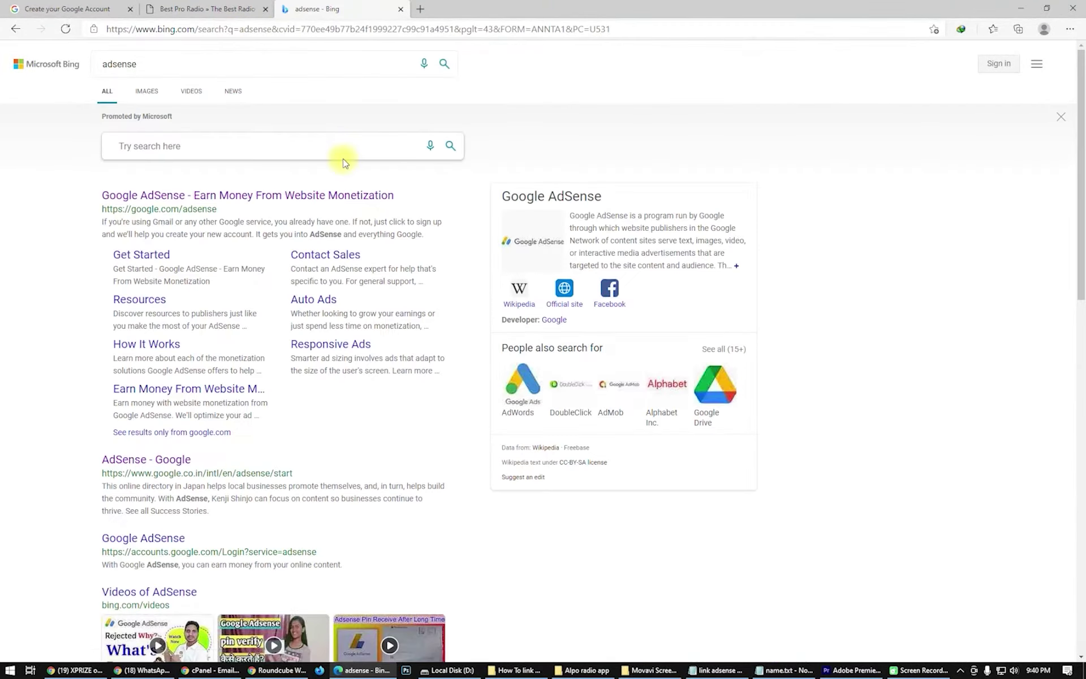
click(150, 195)
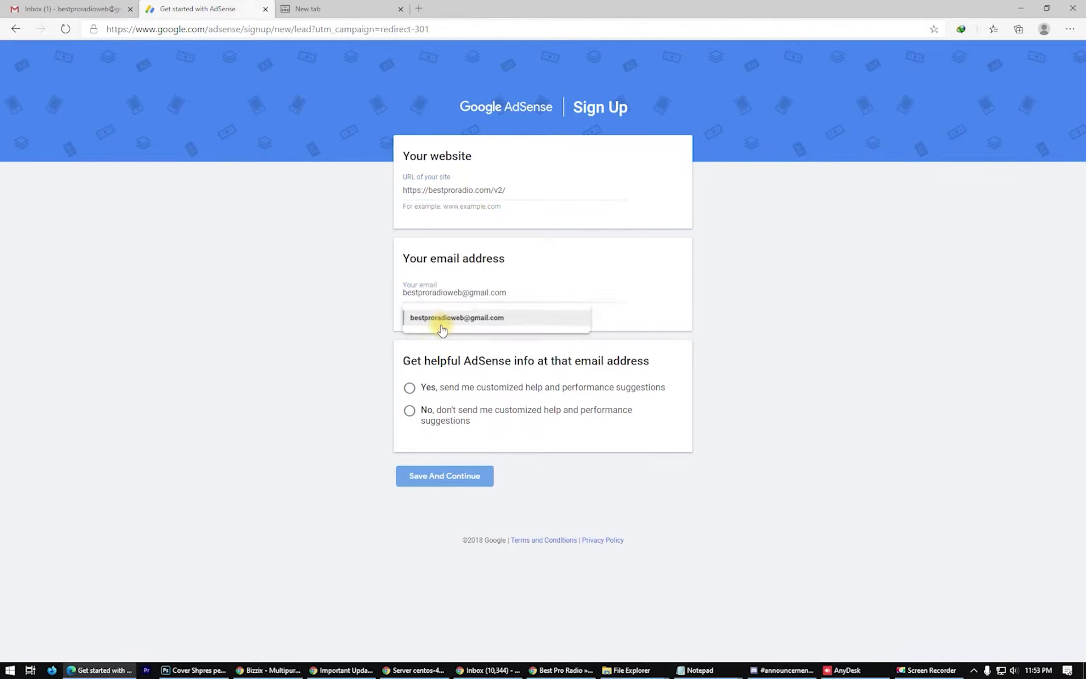
Step: Fill in the suggested account email, opt in to performance suggestions and save
click(442, 328)
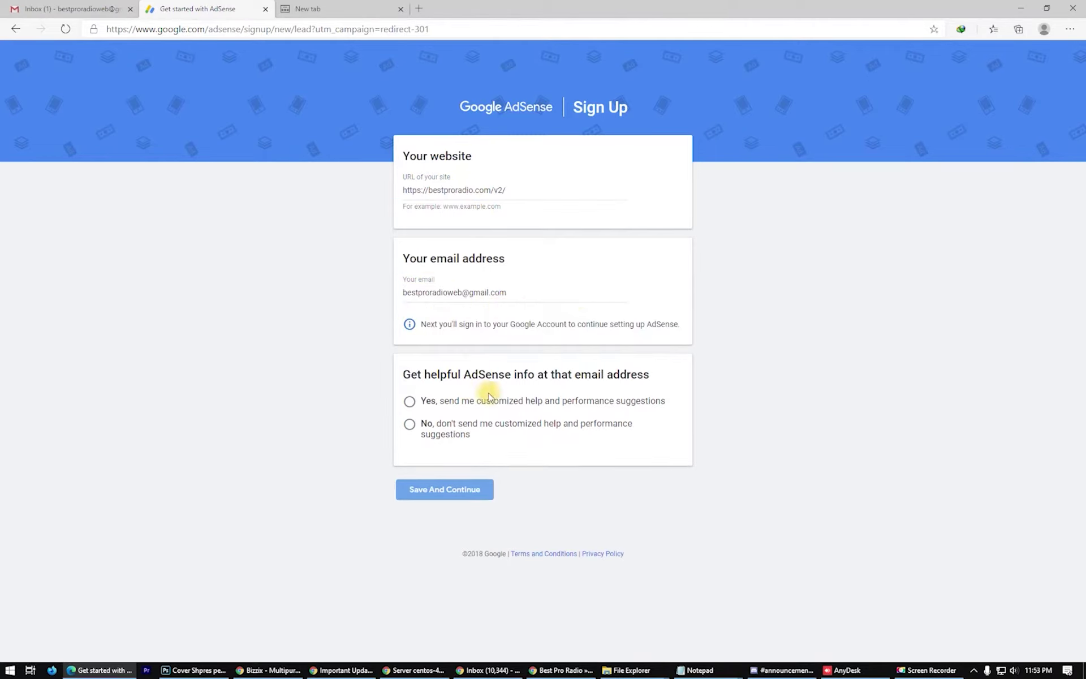
click(465, 405)
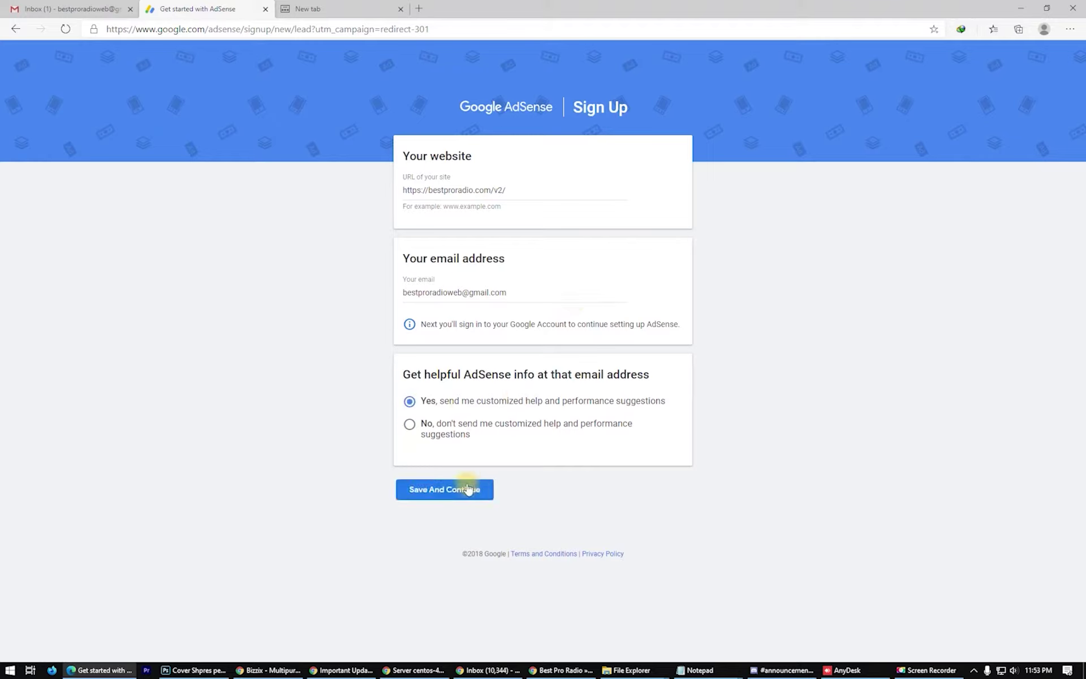
click(432, 500)
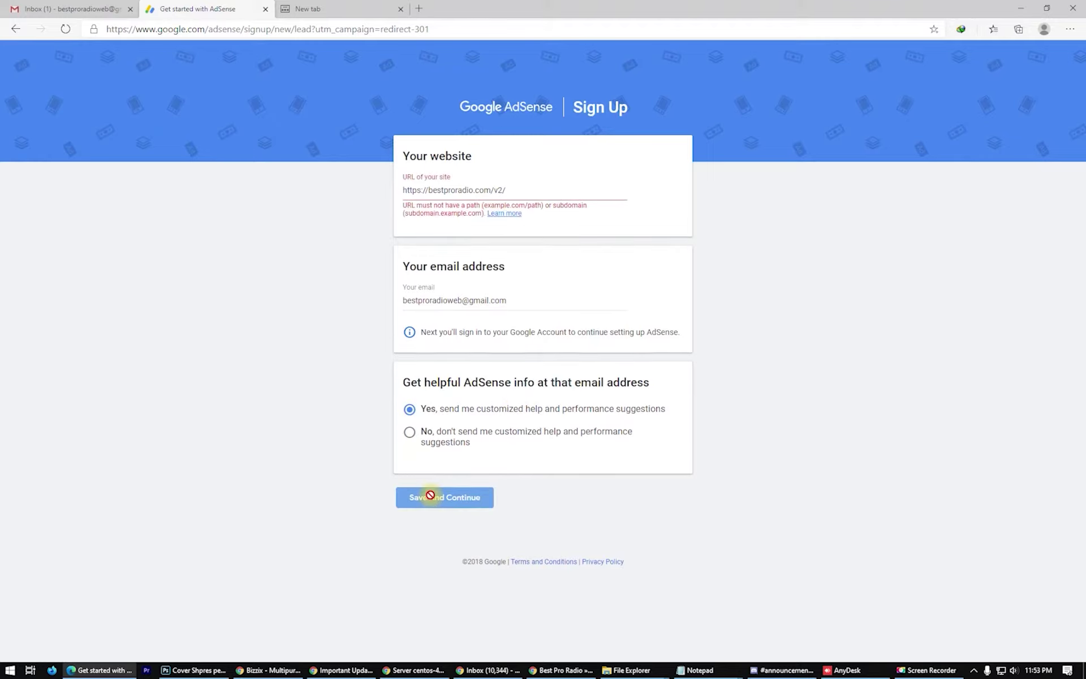
click(524, 193)
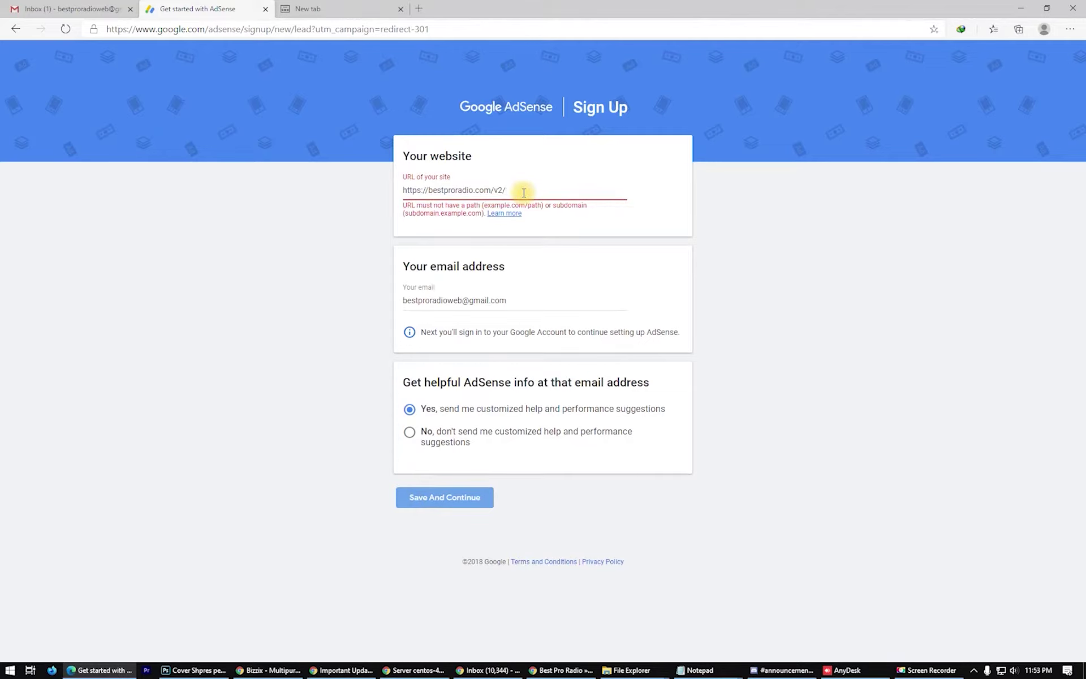
key(BackSpace)
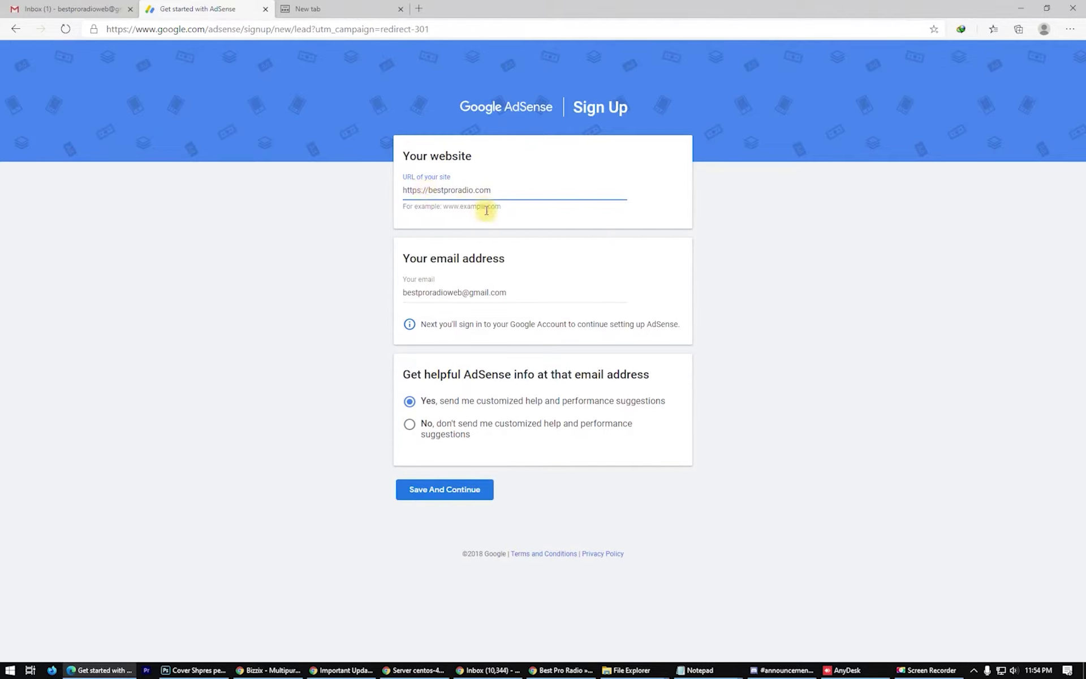
click(442, 489)
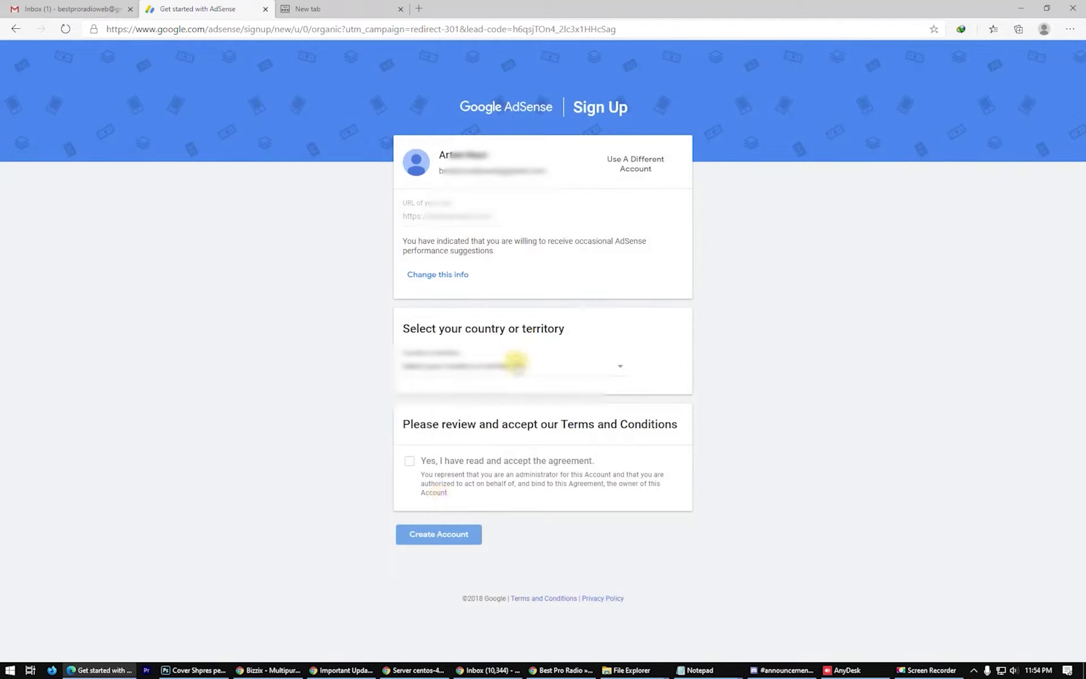
Step: Choose the country, read through and accept the AdSense terms, and create the account
click(503, 366)
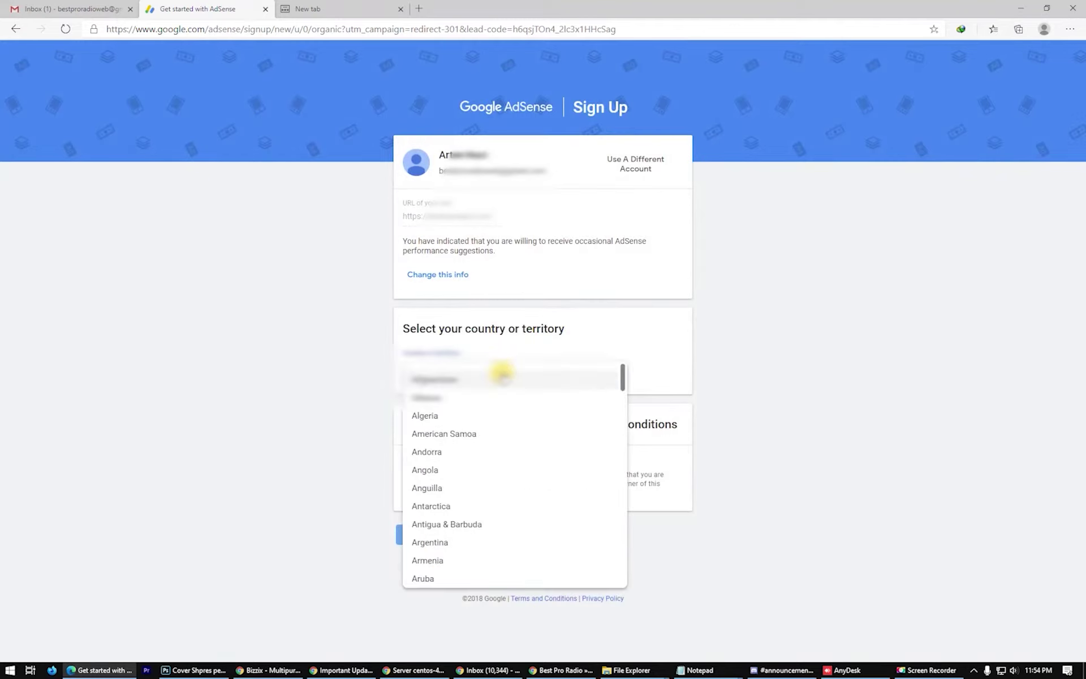
click(459, 402)
scroll(793, 492, down, 2)
scroll(565, 446, down, 8)
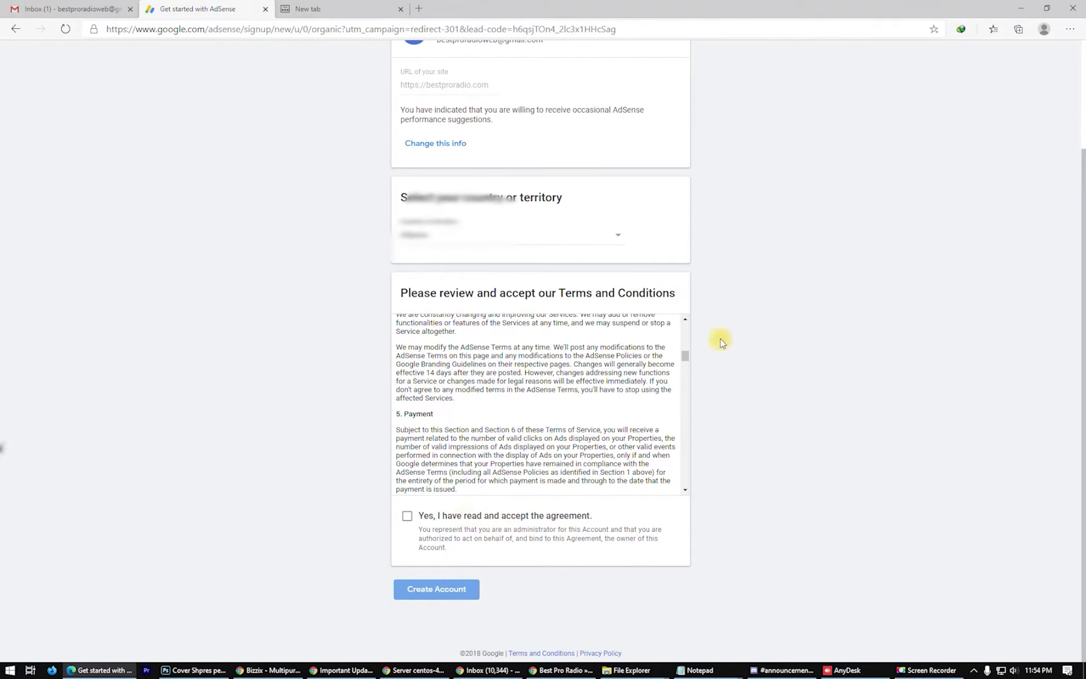
drag(690, 354, 683, 482)
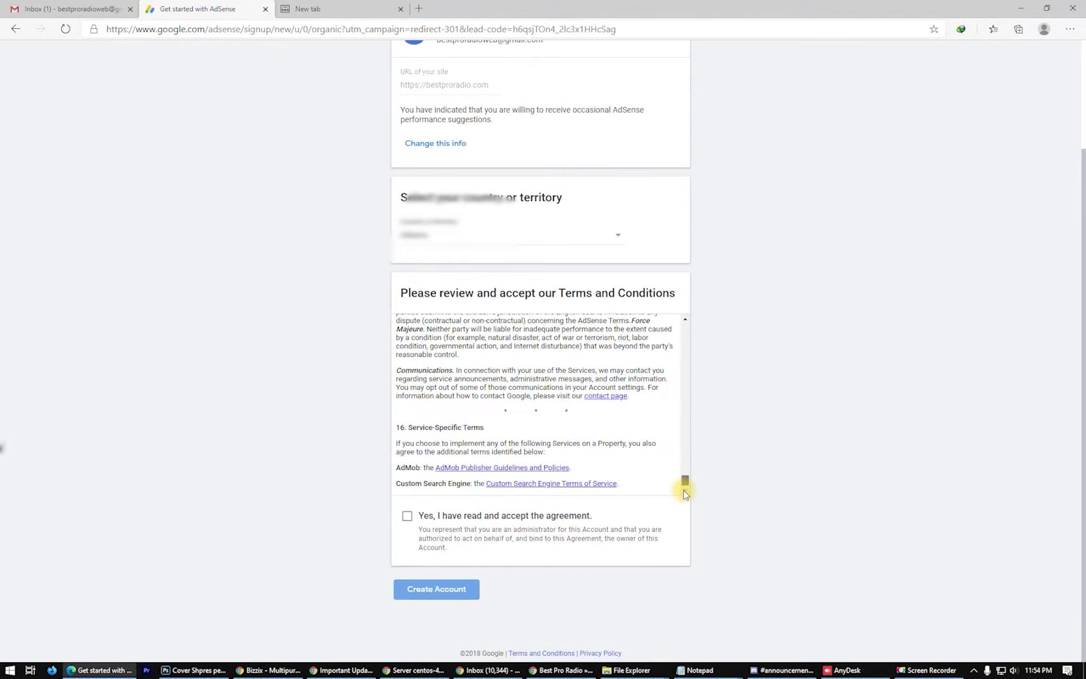
click(435, 523)
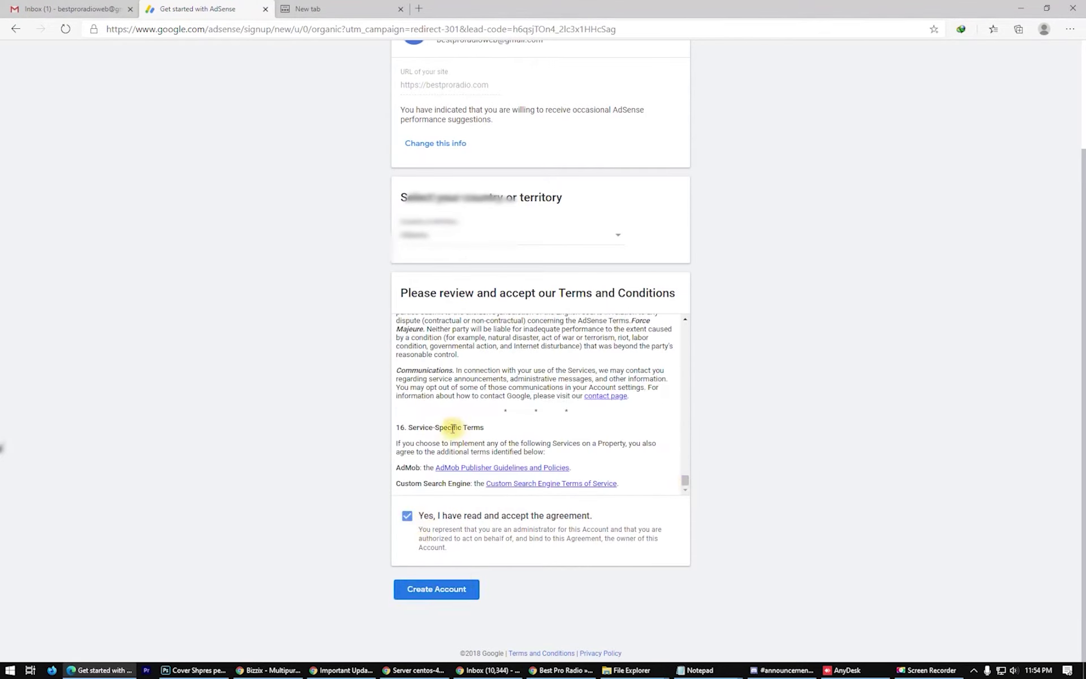
click(444, 593)
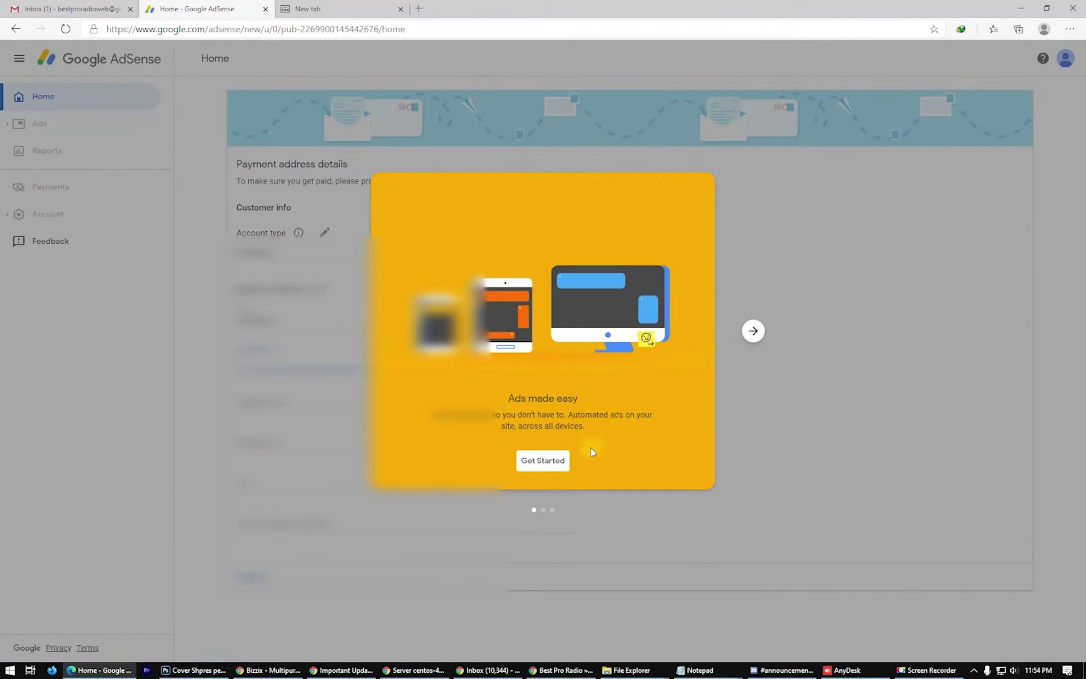
Step: Fill in the payment address form with name, address lines, city, postal code and phone, then submit
click(542, 461)
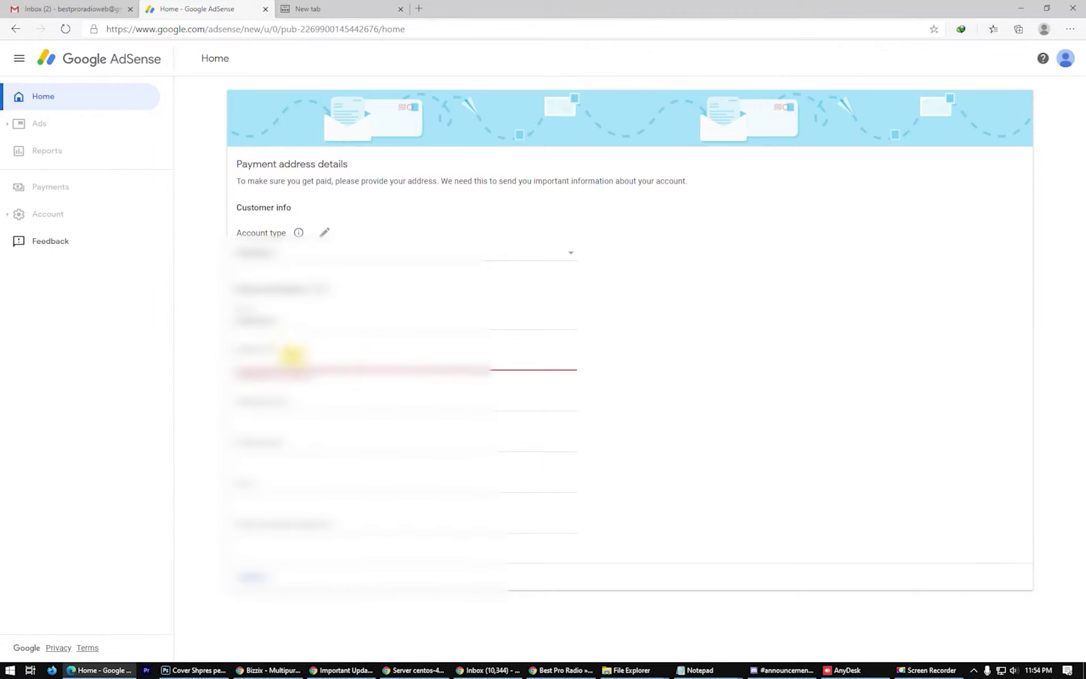
click(292, 355)
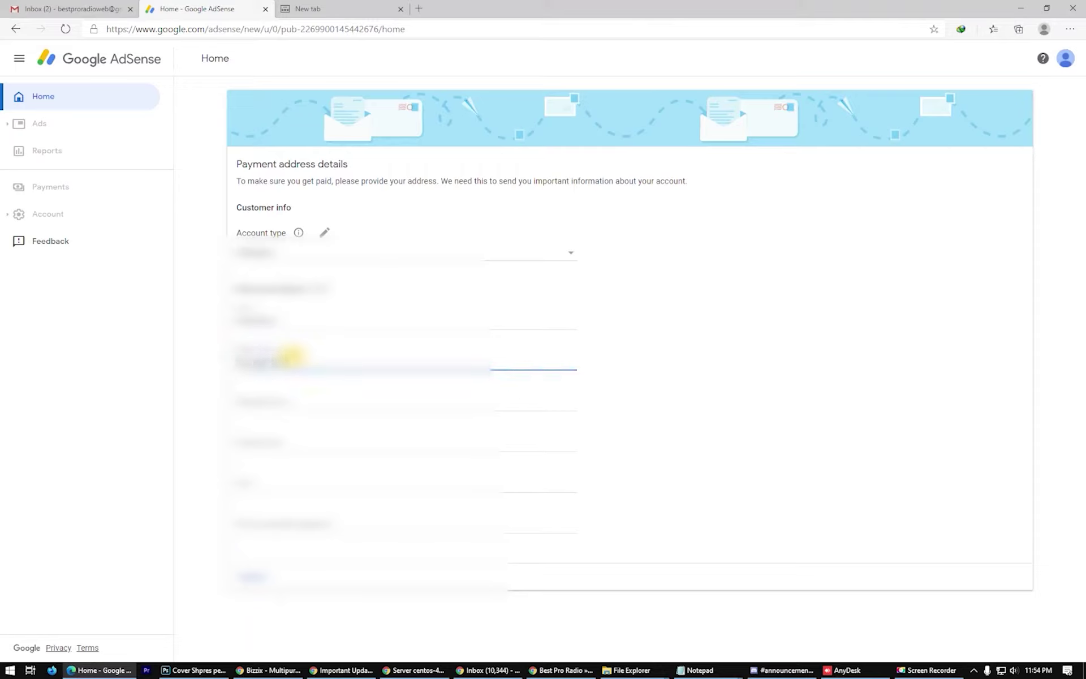
key(Tab)
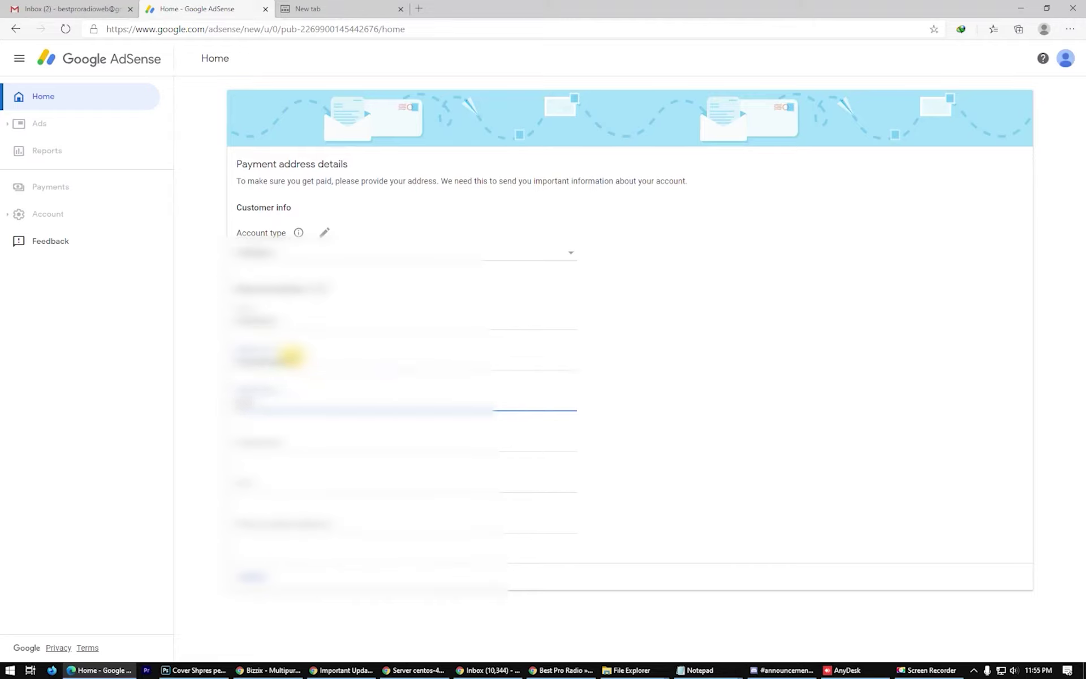
key(Tab)
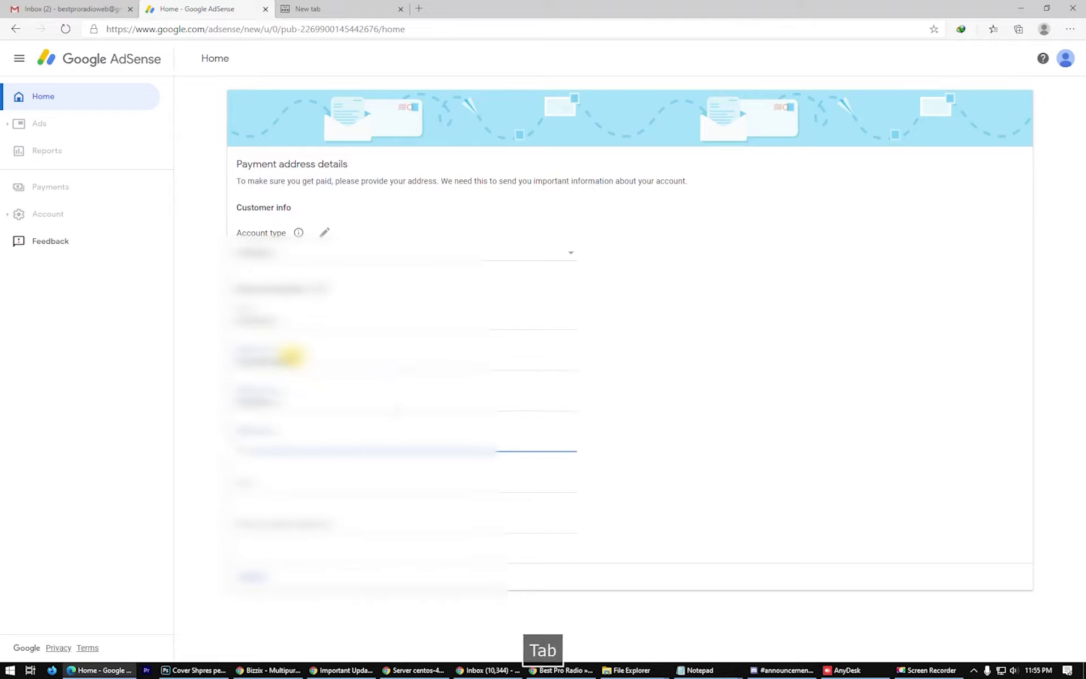
key(Tab)
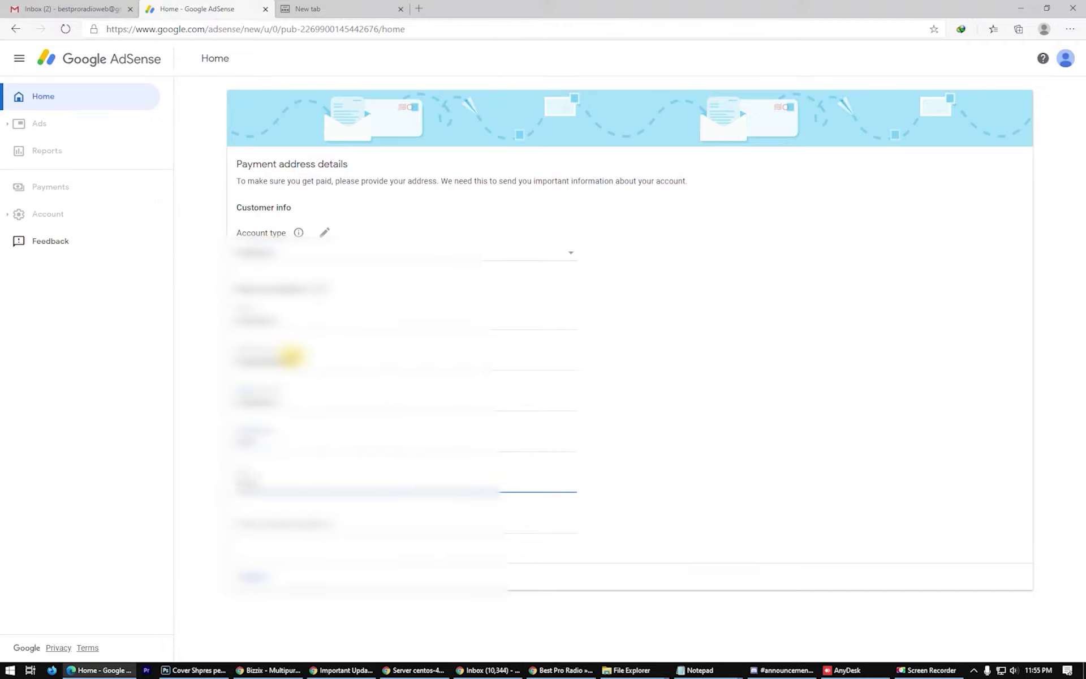
key(Tab)
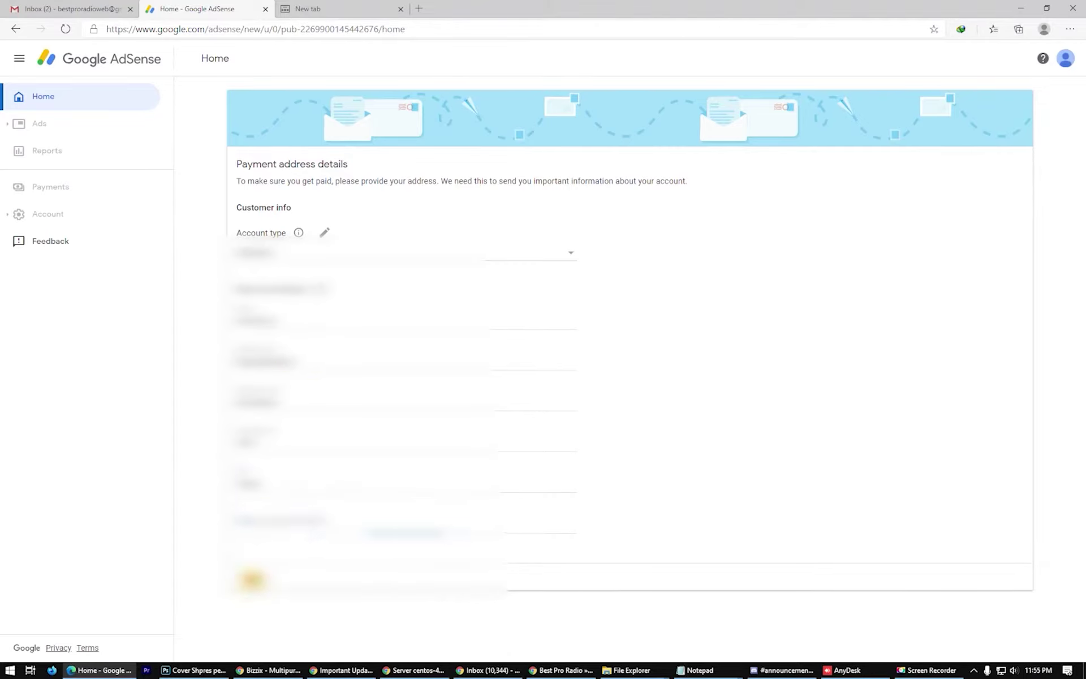
click(252, 580)
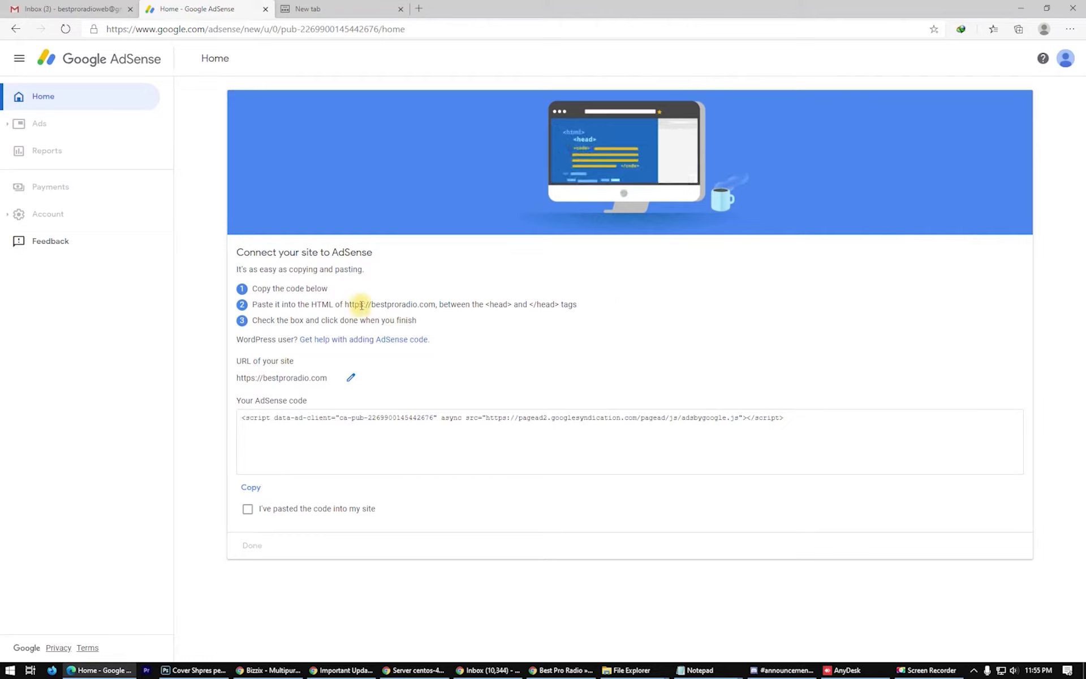
Step: Copy the full AdSense script code line from the site-connection page
drag(243, 419, 768, 423)
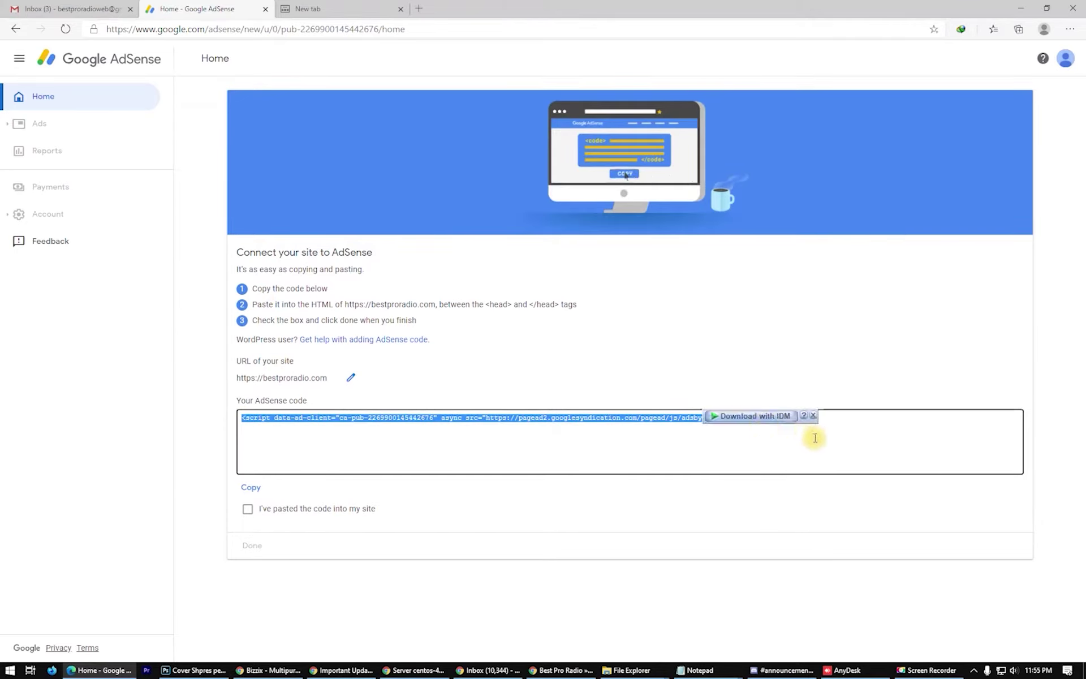
click(812, 415)
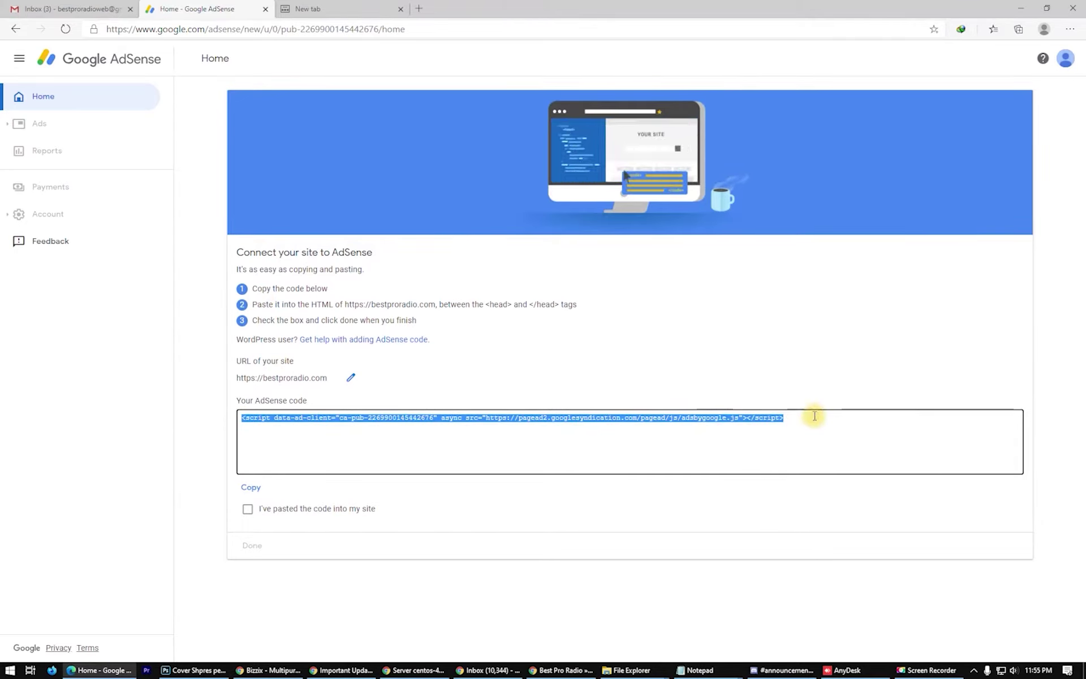
right_click(672, 421)
click(725, 435)
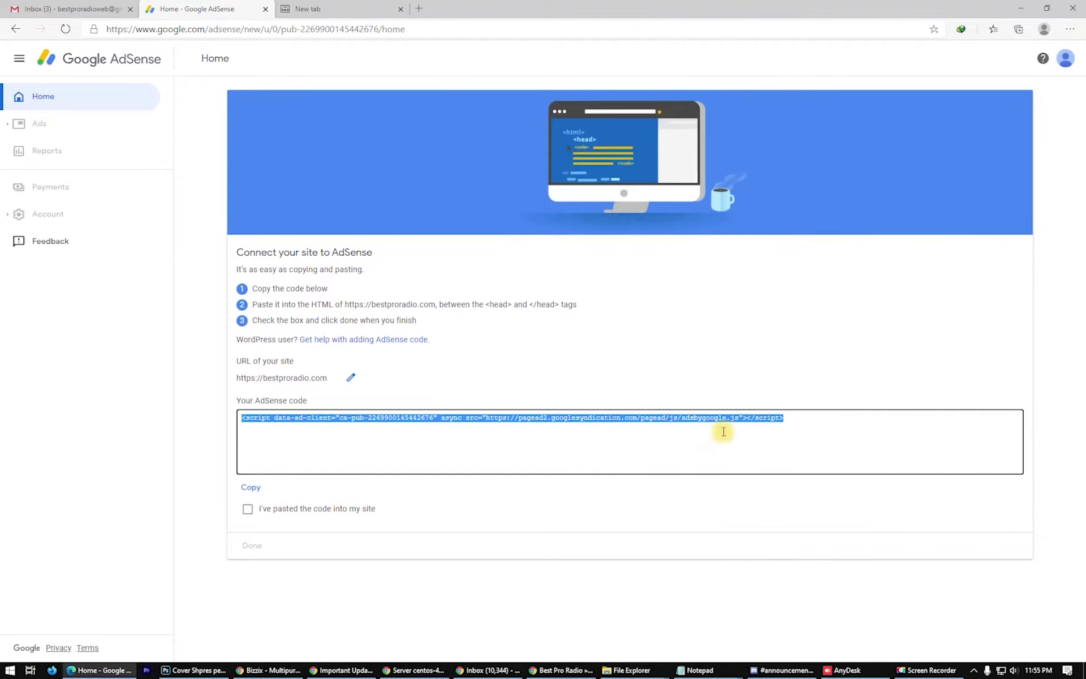
click(388, 308)
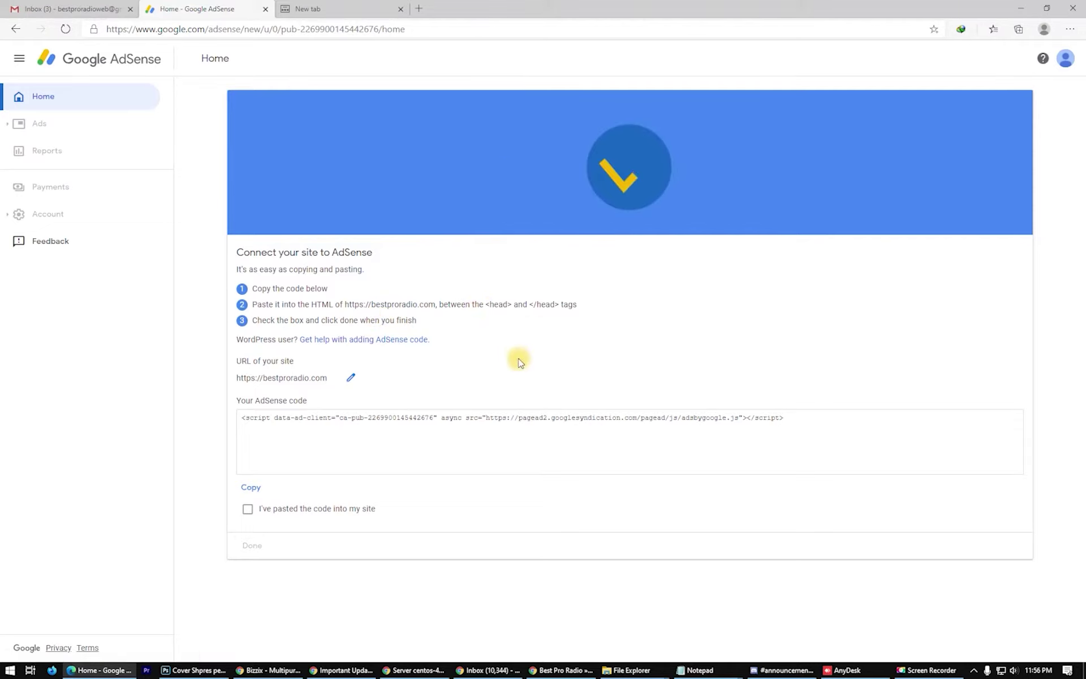
Step: Leave the 'code pasted' confirmation unchecked and close the empty new tab
click(248, 510)
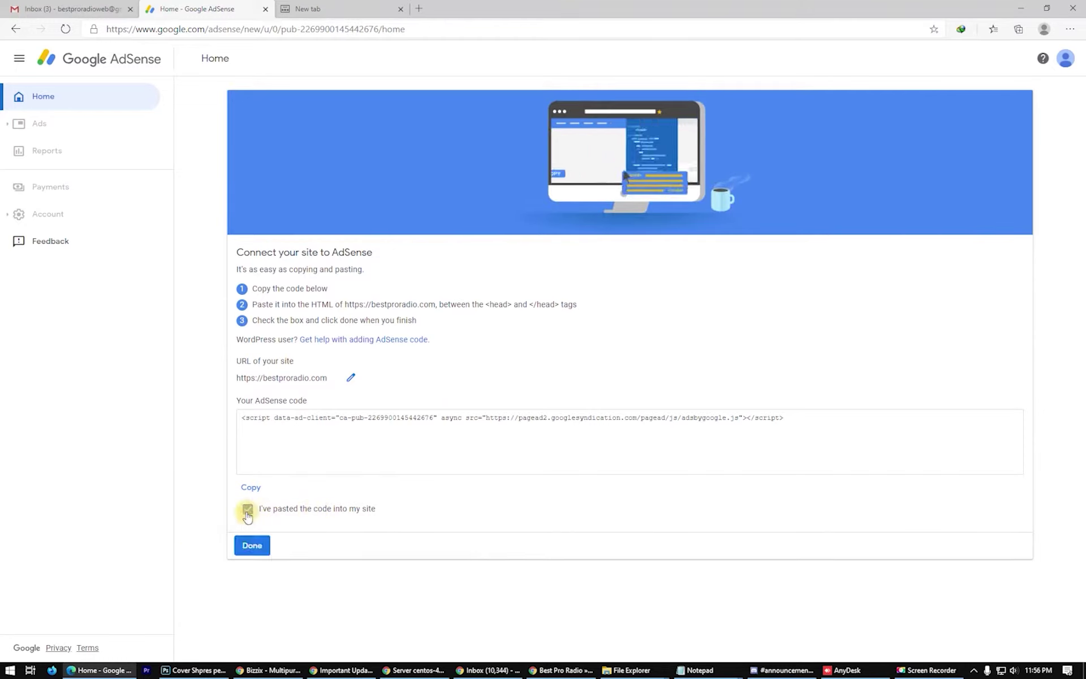
click(248, 511)
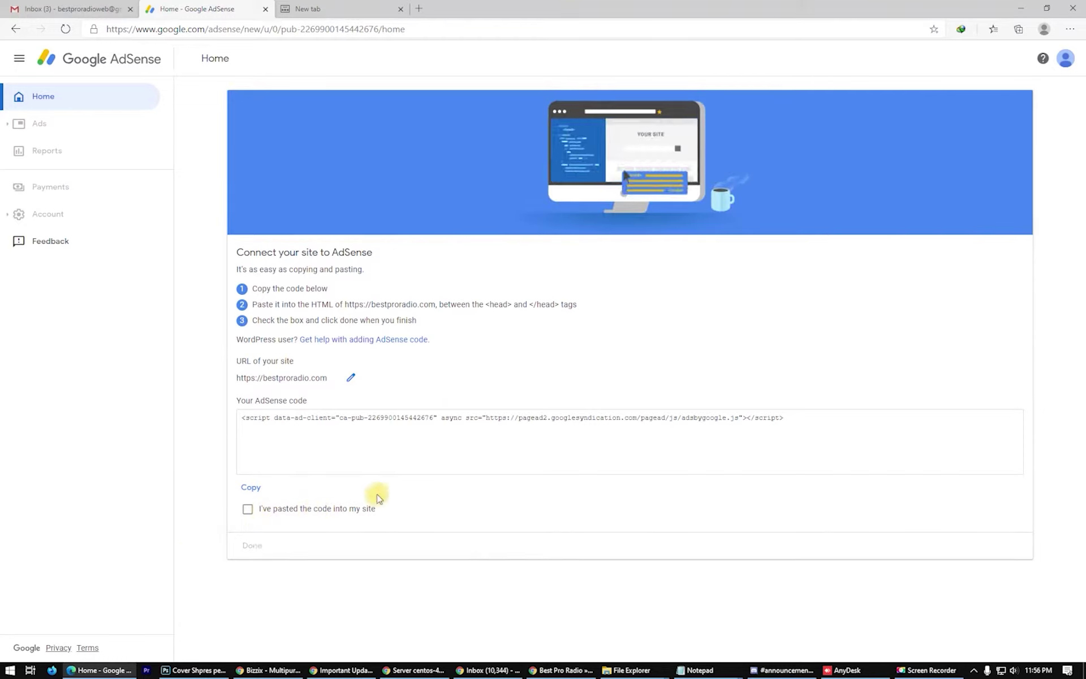
click(401, 9)
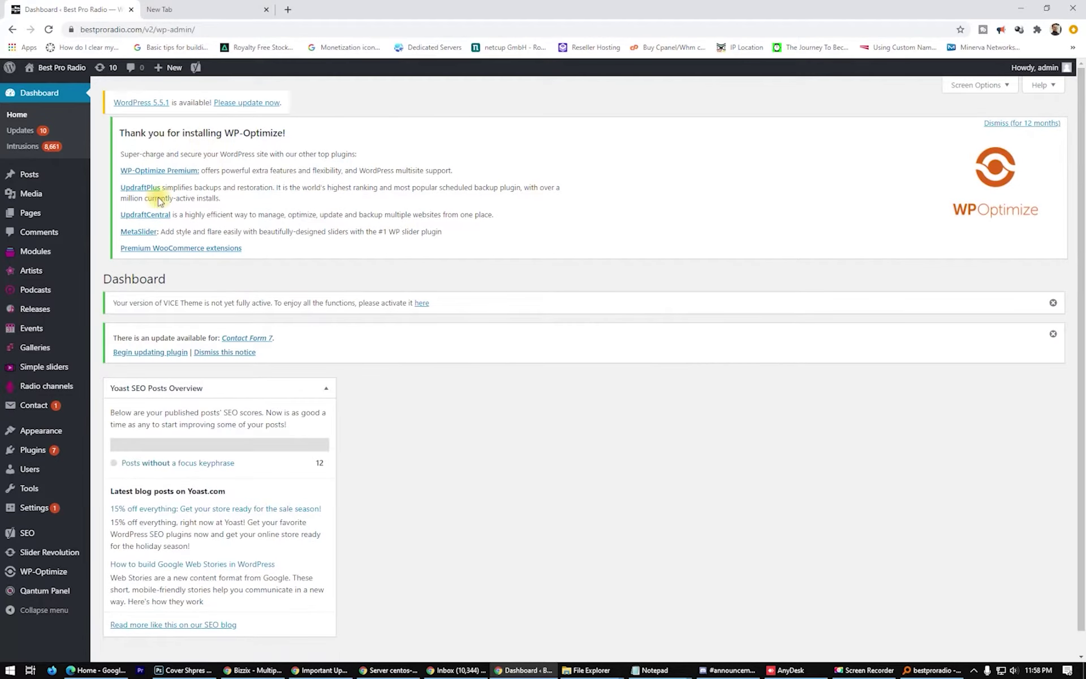
Step: Open the Vice theme's header.php (Theme Header) in the Theme Editor
click(42, 436)
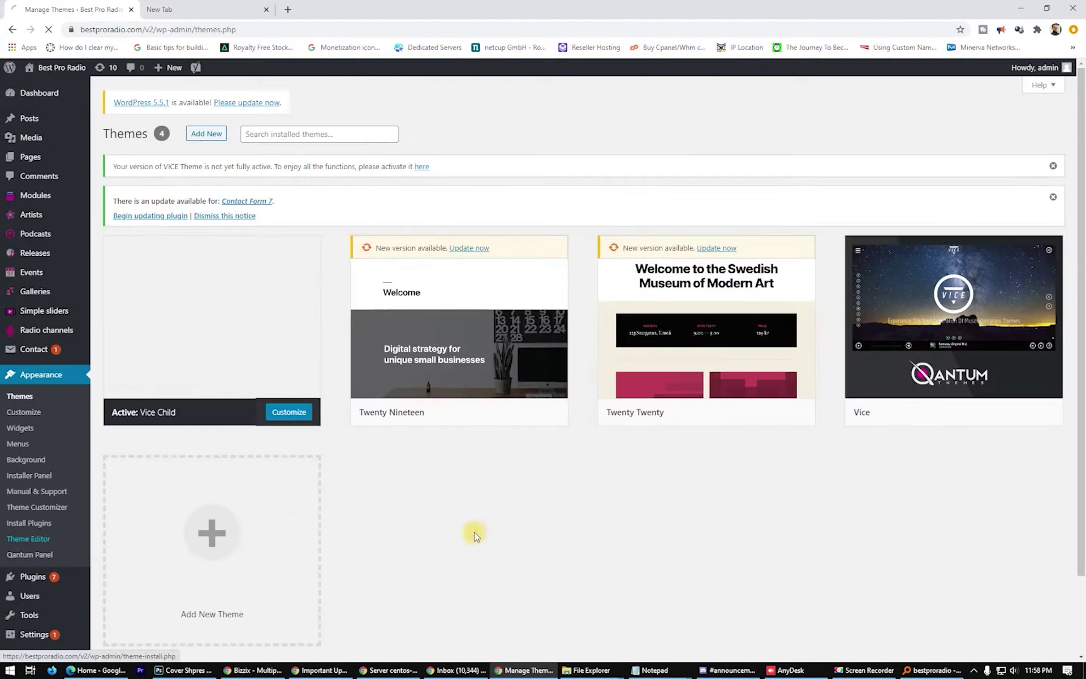
click(992, 289)
click(1013, 308)
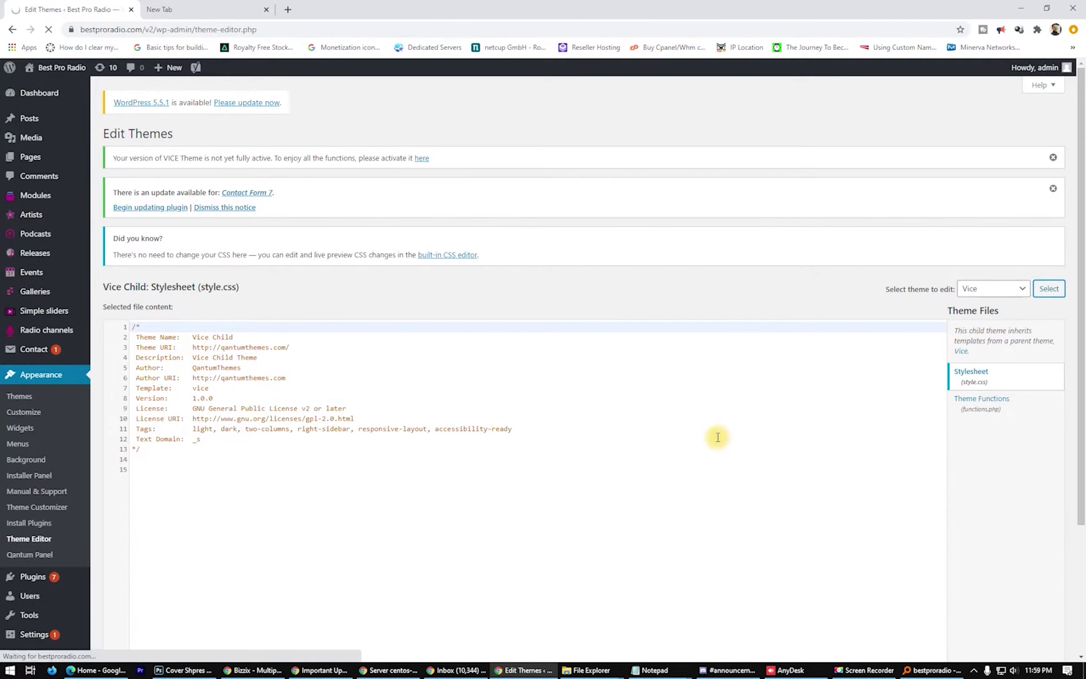
scroll(1012, 428, down, 4)
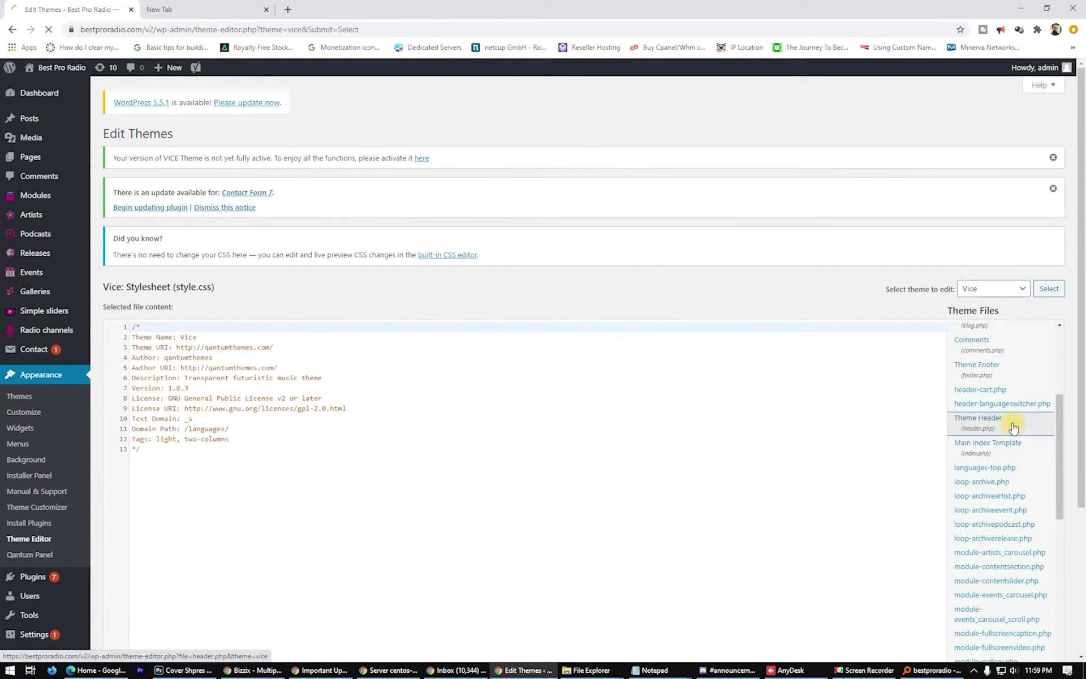
click(1012, 428)
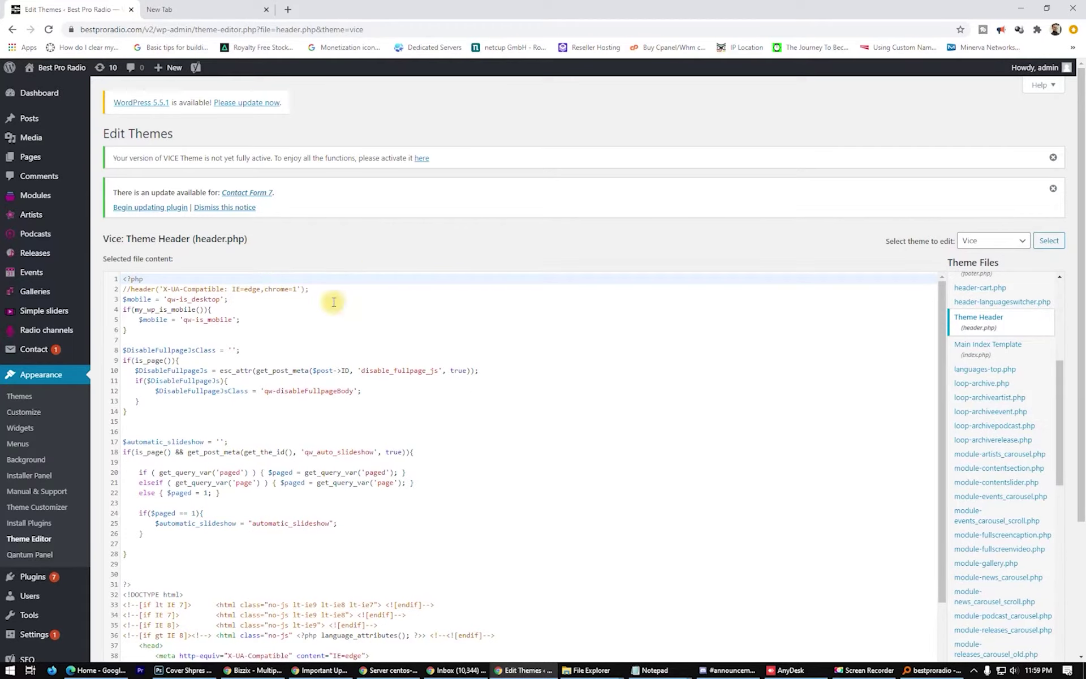
Step: Find the <head> tag on line 37 and put the caret right after it
click(358, 337)
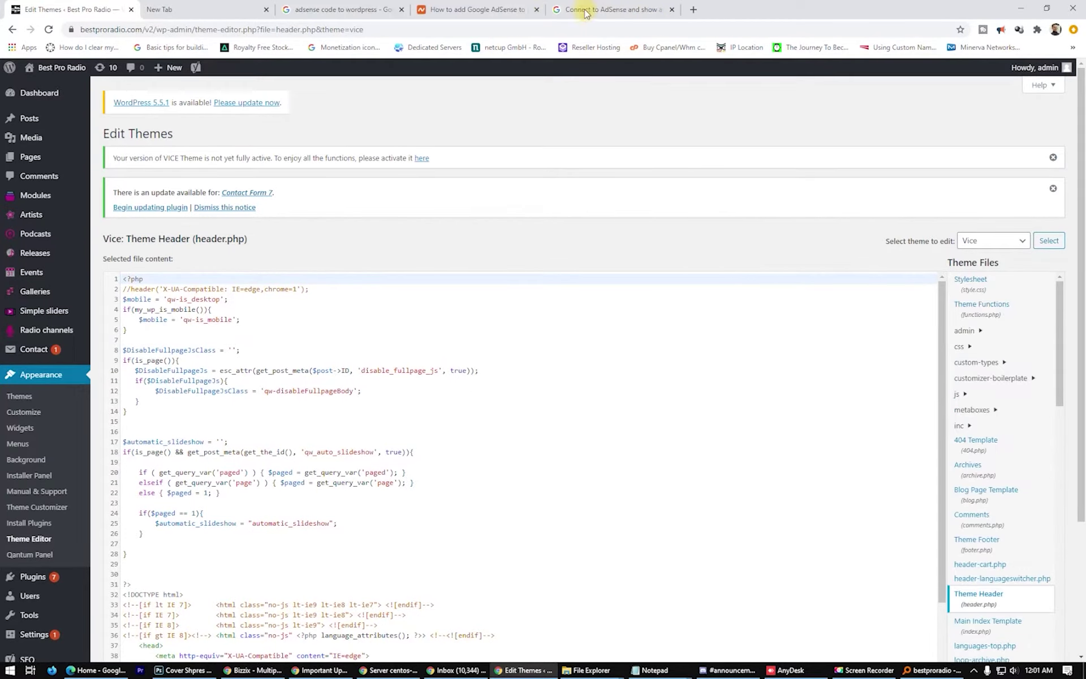
click(368, 452)
scroll(484, 476, down, 3)
scroll(484, 477, down, 3)
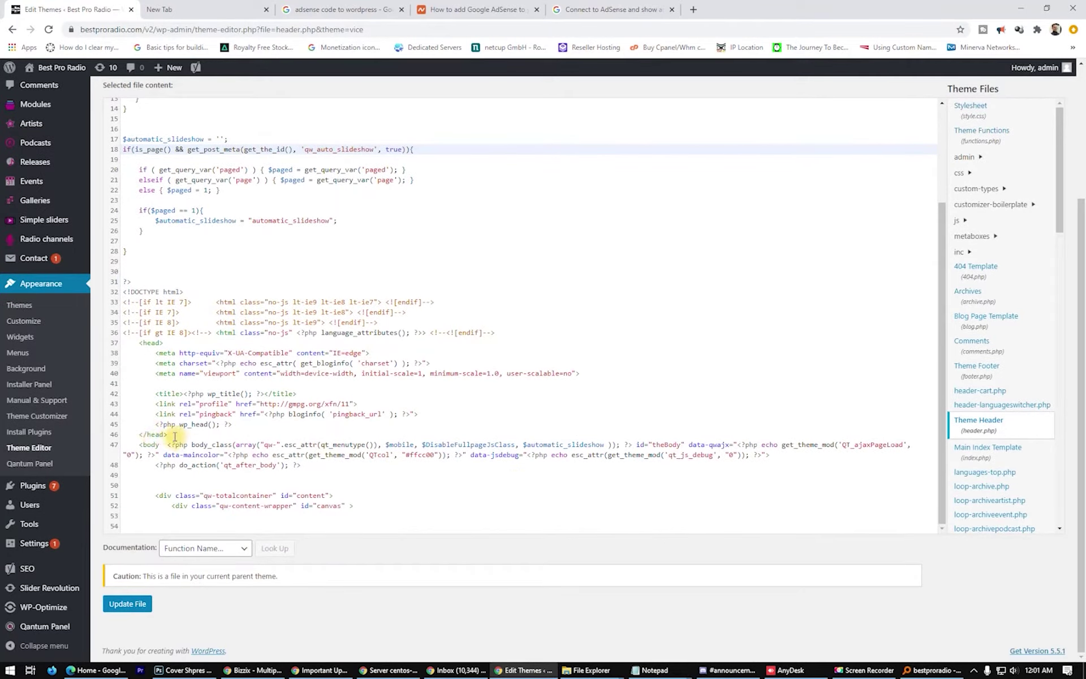
drag(175, 436, 120, 442)
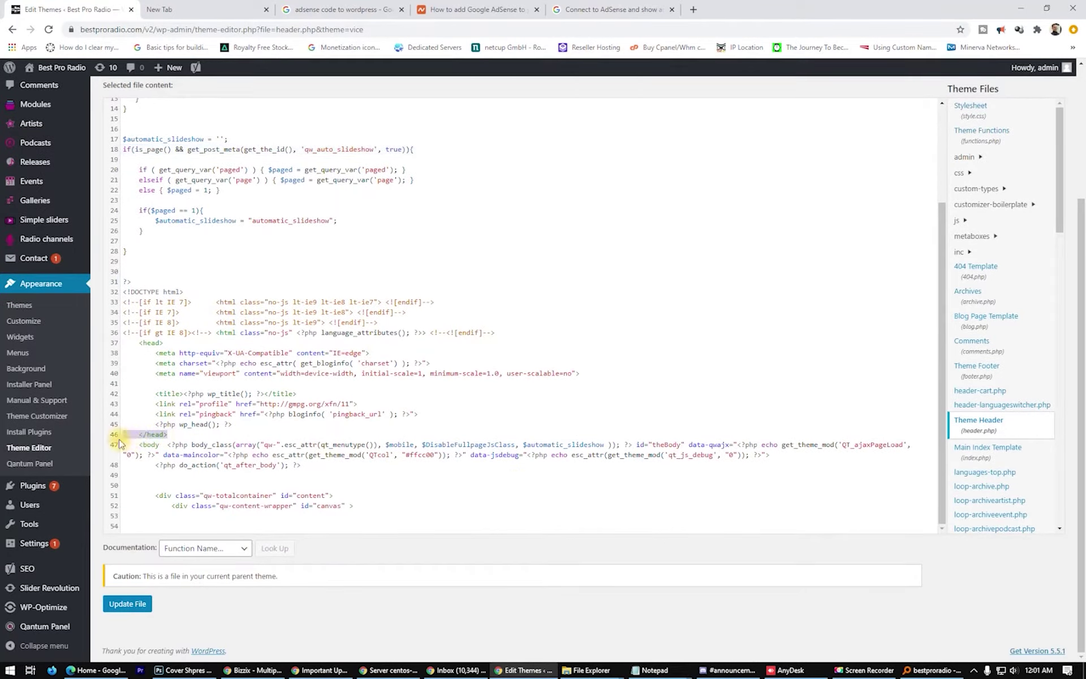
click(200, 443)
drag(176, 347, 134, 344)
drag(169, 434, 115, 436)
click(182, 334)
click(181, 342)
Step: Paste the AdSense script on a new line directly after the <head> tag in header.php
key(Return)
key(Return)
key(Return)
key(Return)
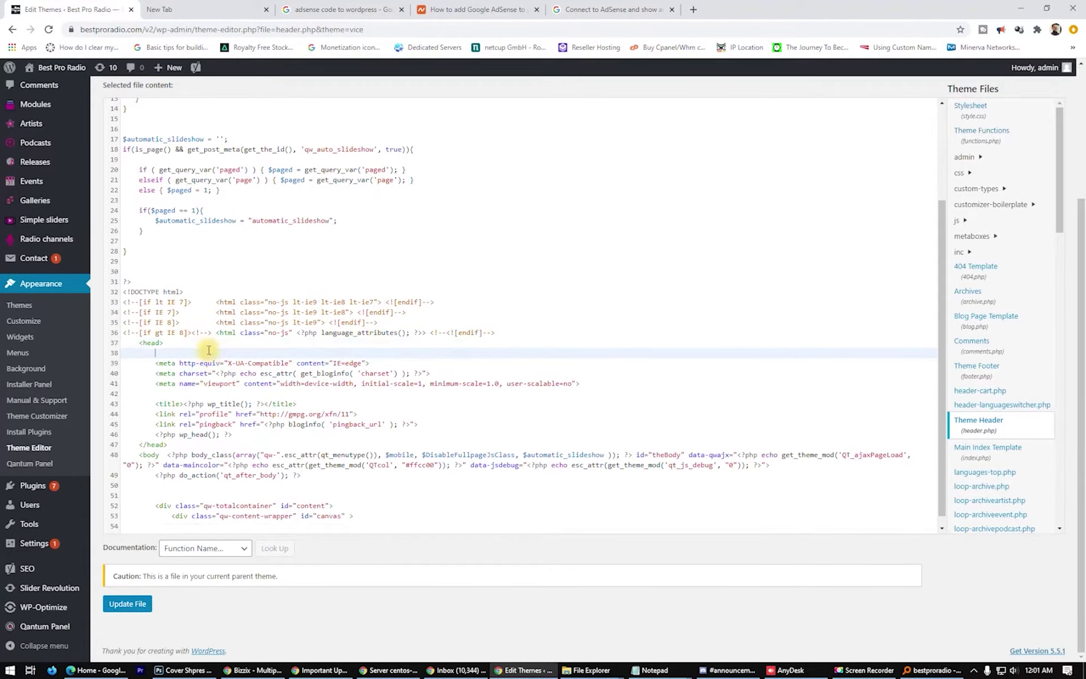
key(Up)
key(Up)
key(ctrl+v)
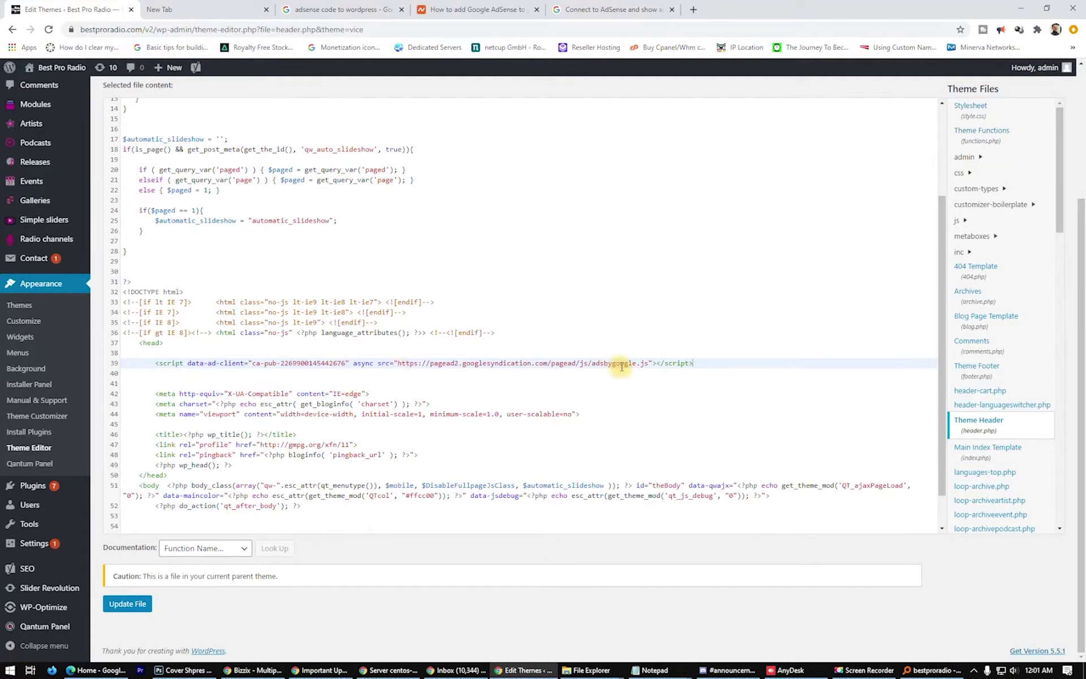
drag(711, 363, 113, 366)
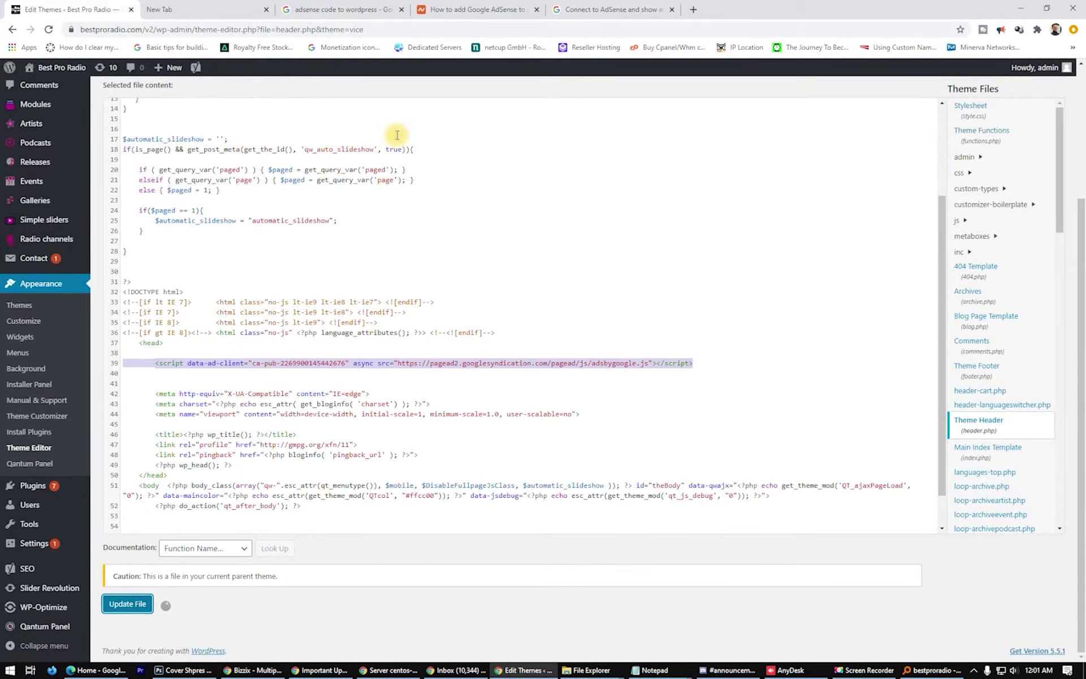
Step: Preview the live Best Pro Radio site in another tab, then return to the theme editor
middle_click(57, 67)
click(401, 10)
click(203, 9)
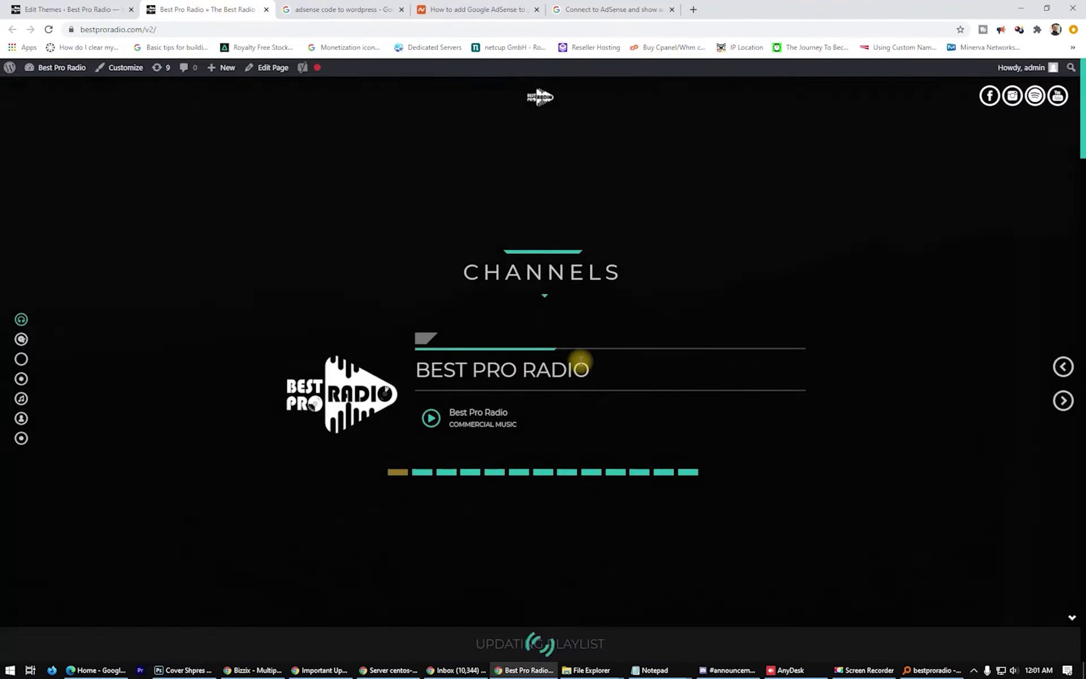
scroll(418, 390, down, 10)
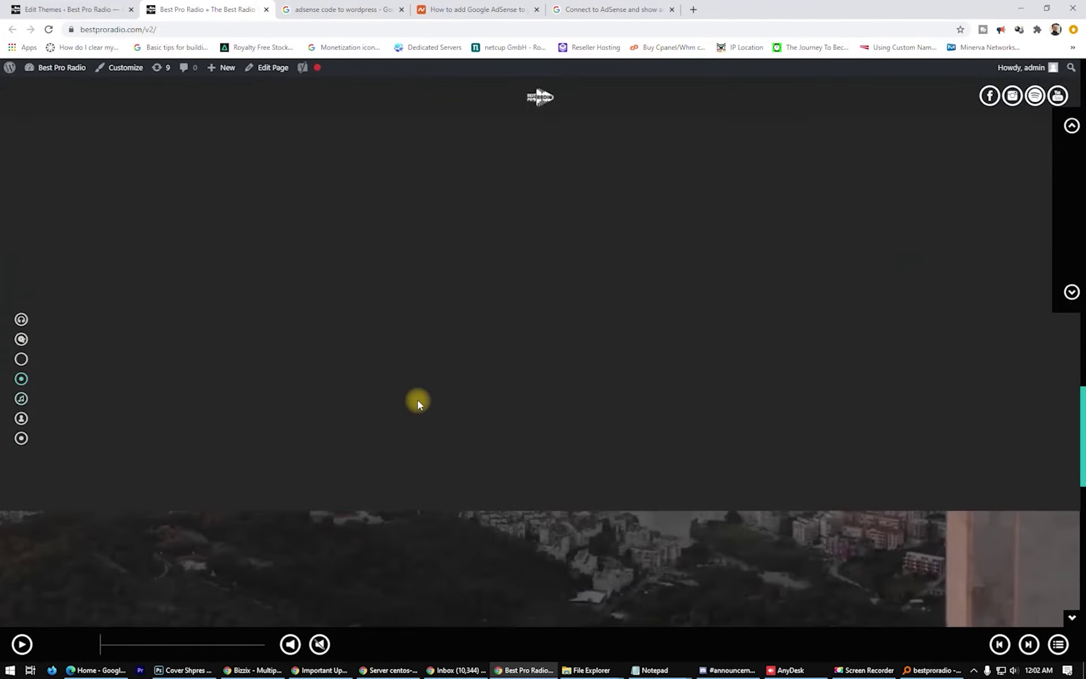
scroll(417, 400, up, 5)
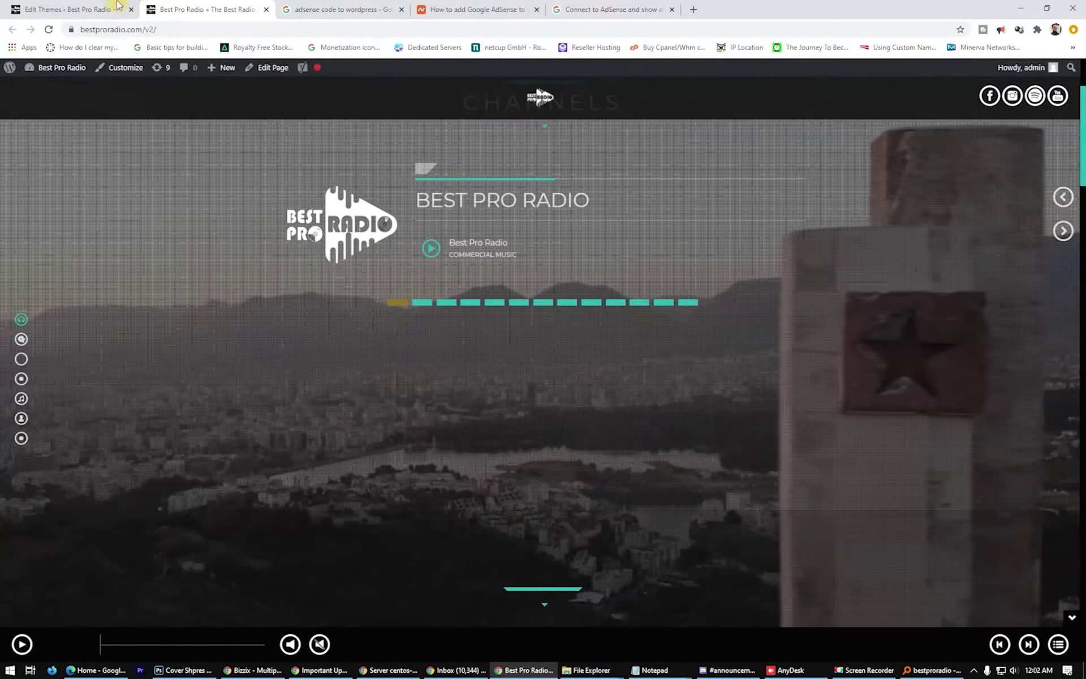
click(113, 9)
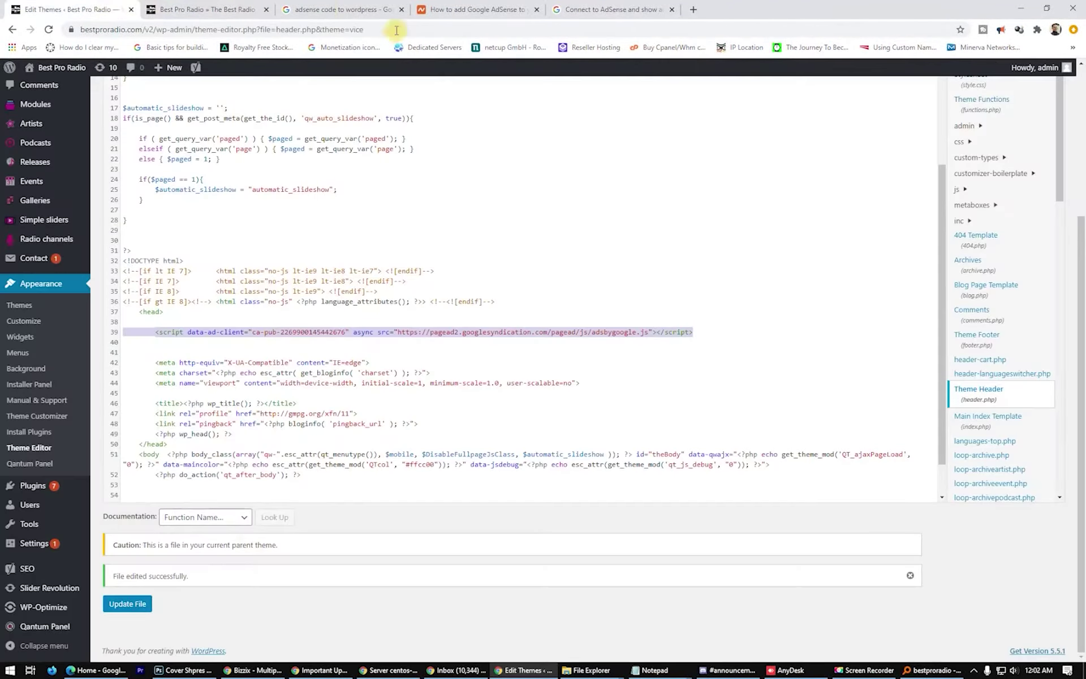
mouse_move(527, 673)
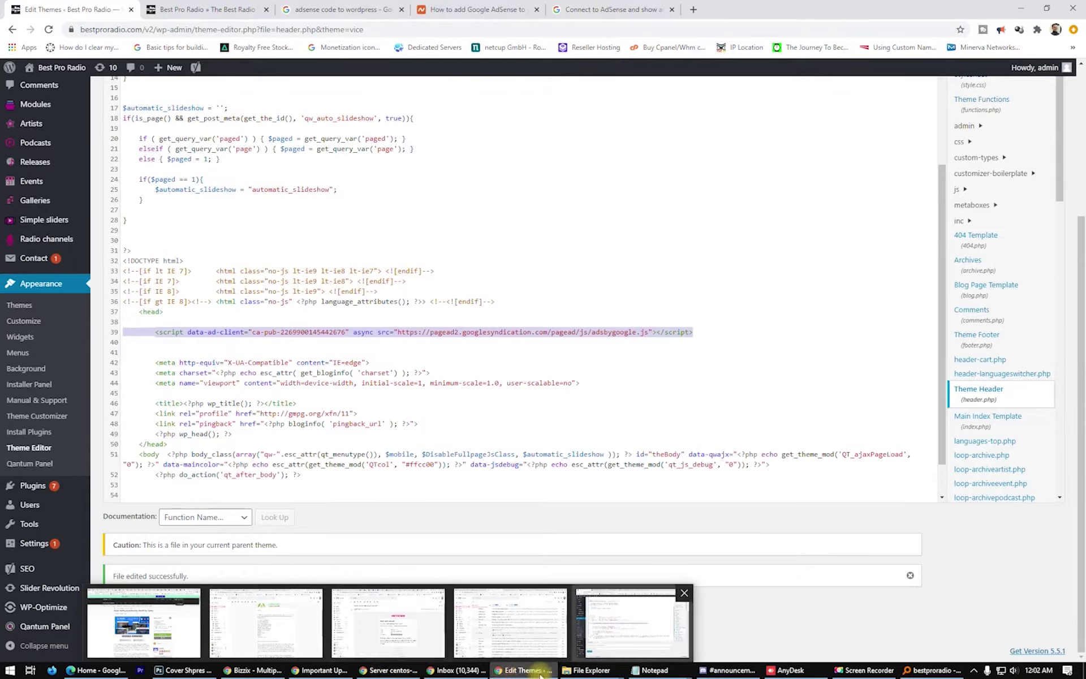
Step: Back in AdSense, check the instructions about the opening and closing head tags
click(92, 674)
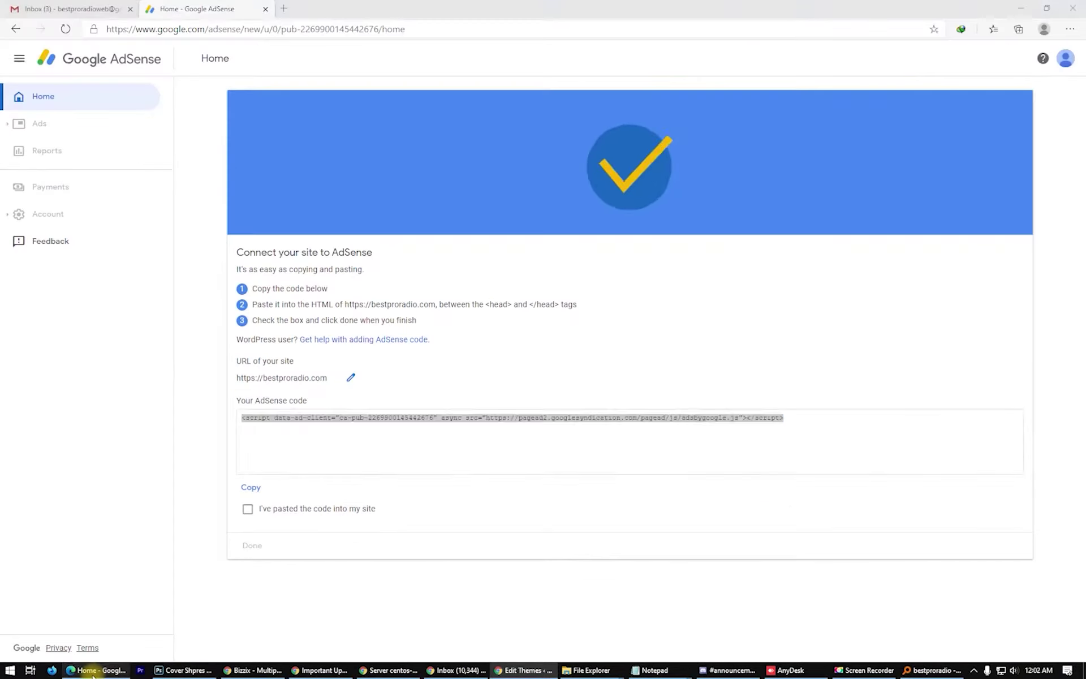
click(281, 423)
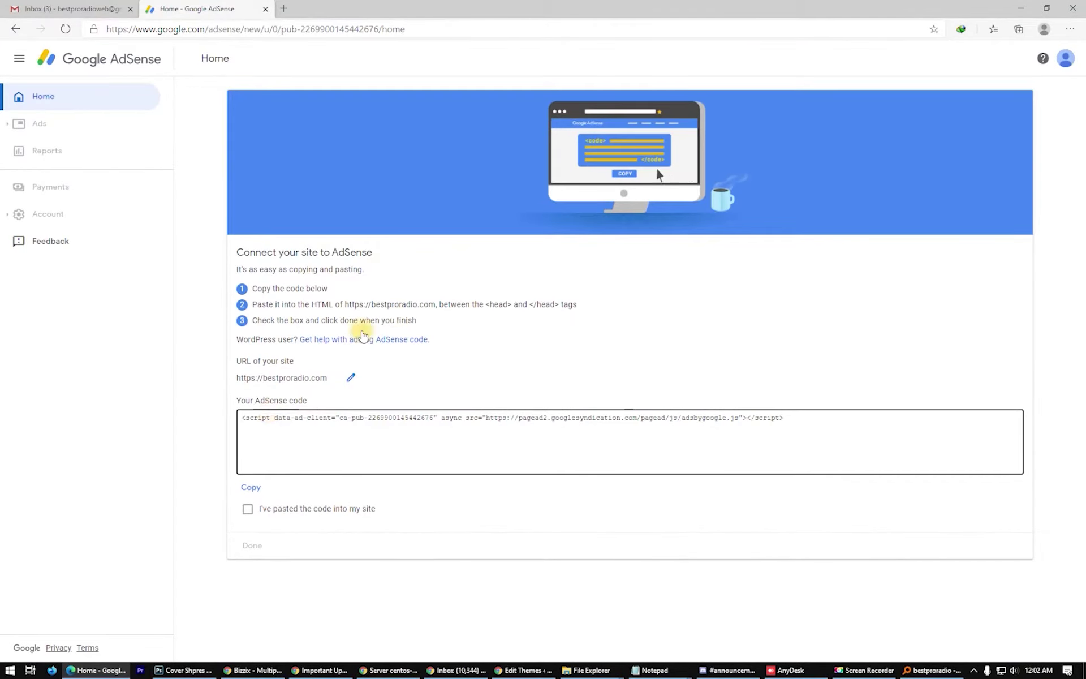
drag(486, 306, 510, 307)
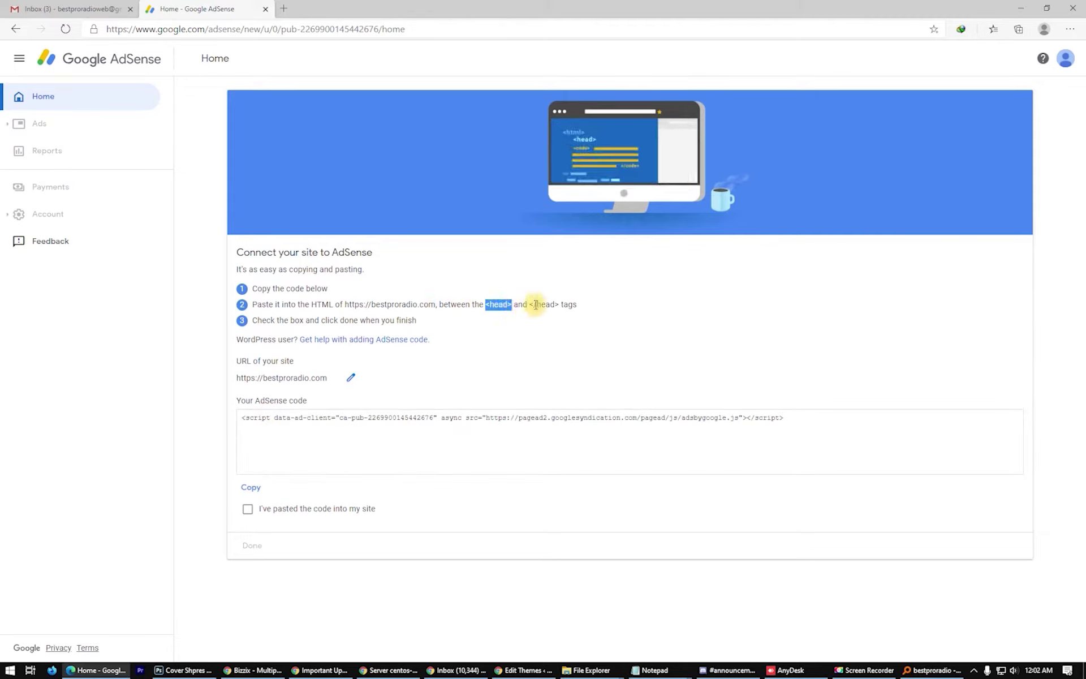
drag(555, 305, 529, 305)
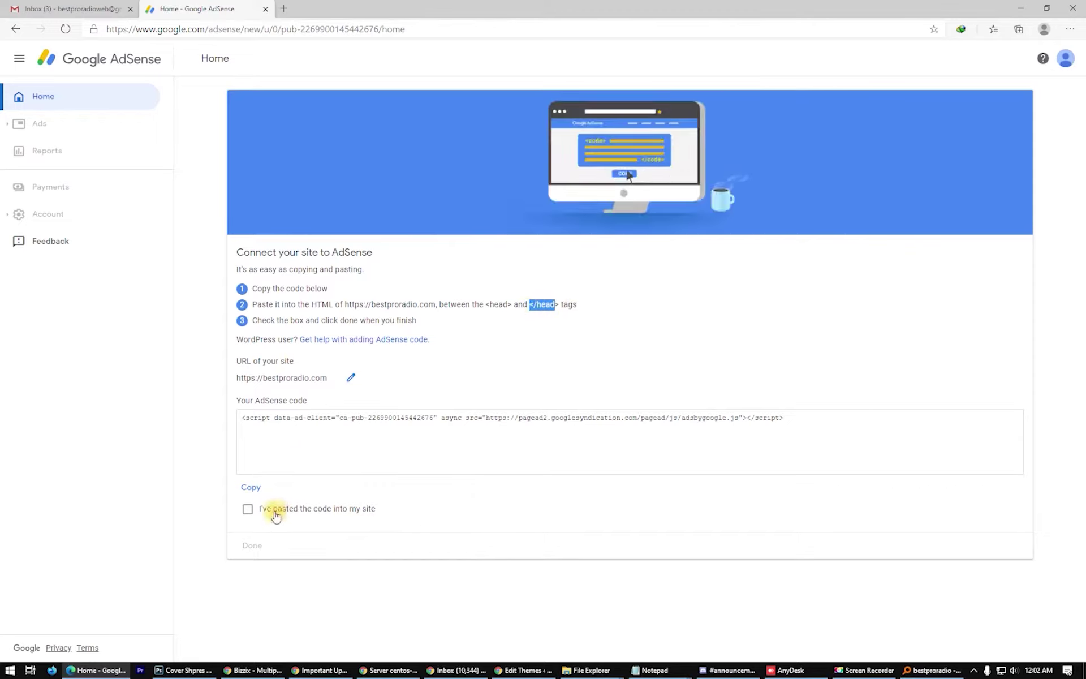
Step: Confirm the code is pasted into the site, submit, and dismiss 'The code was found' message
click(249, 509)
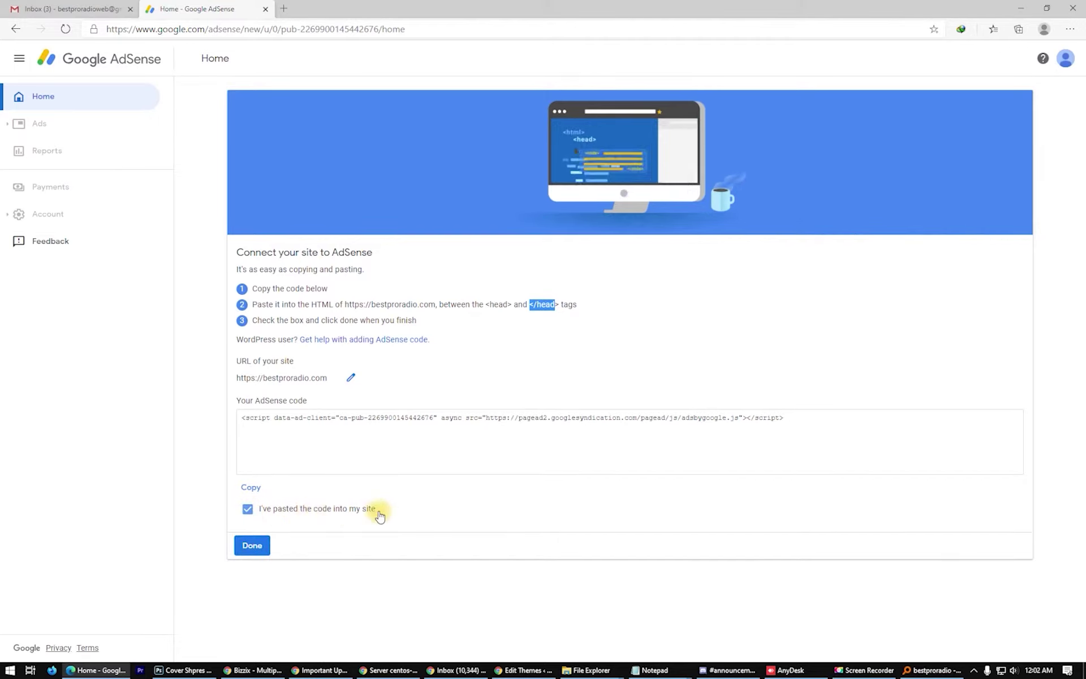
click(252, 547)
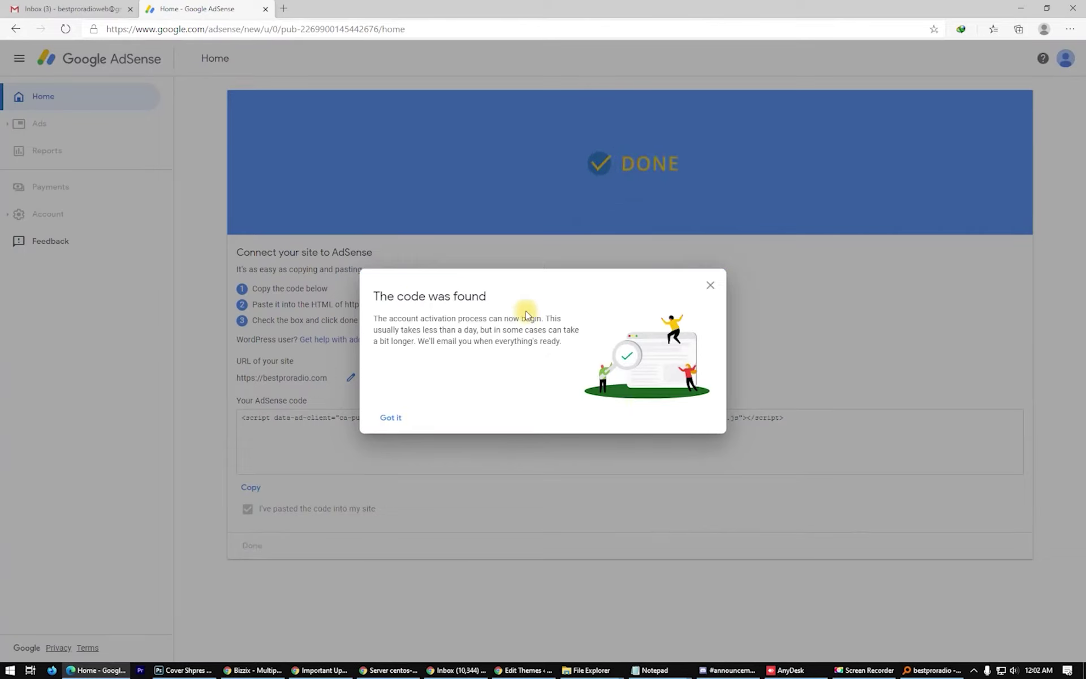
drag(388, 296, 600, 337)
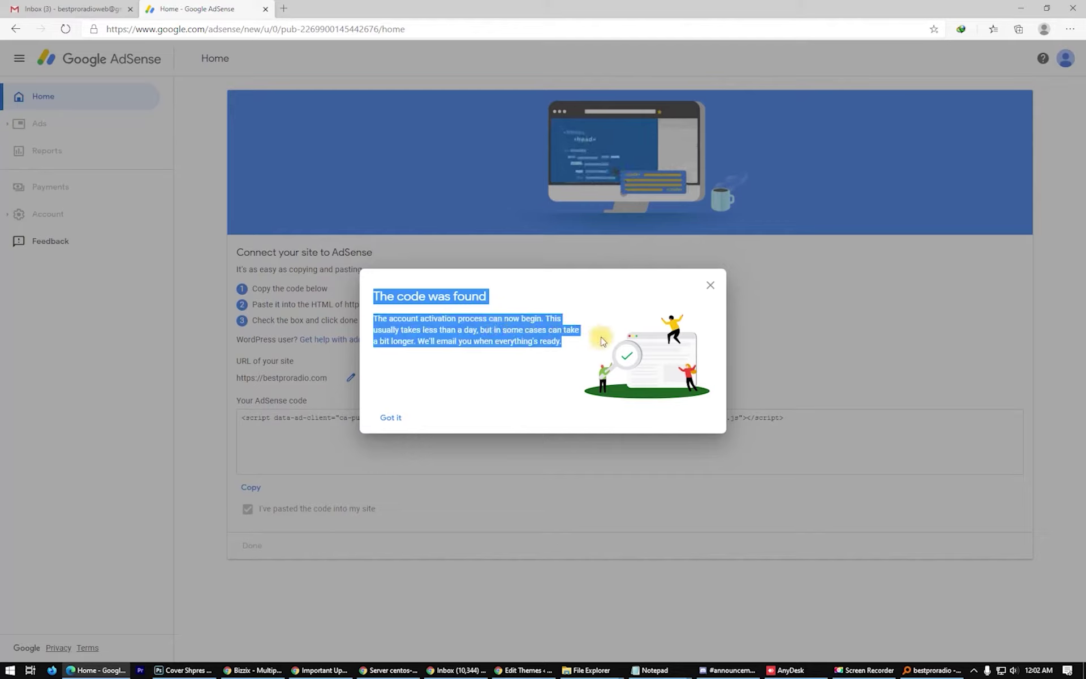
click(453, 396)
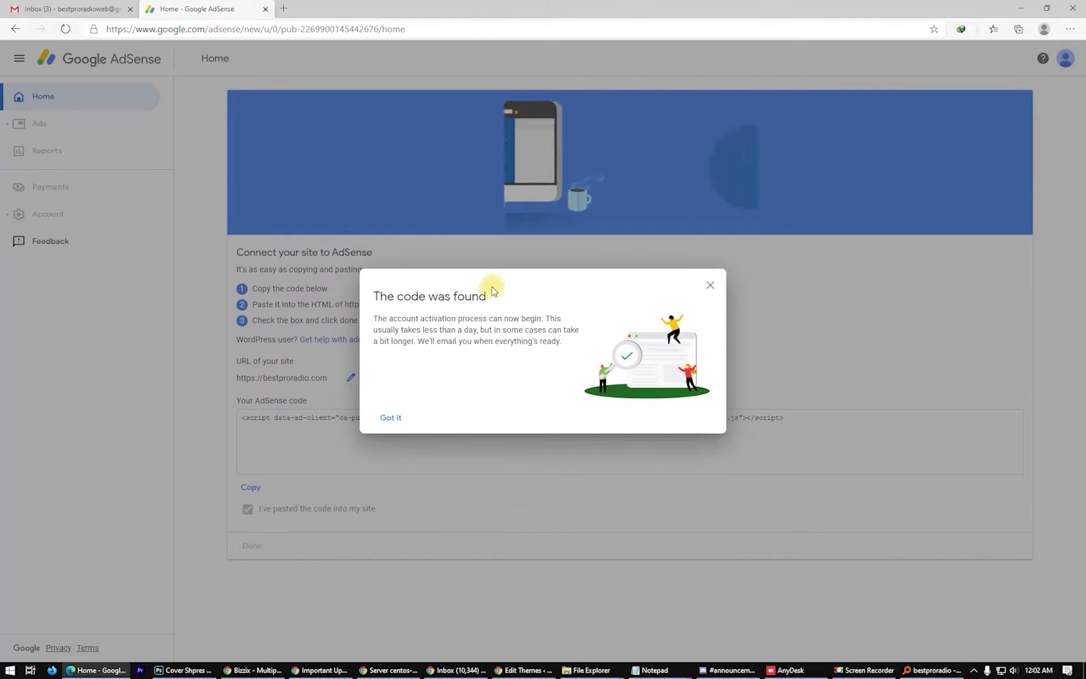
click(391, 419)
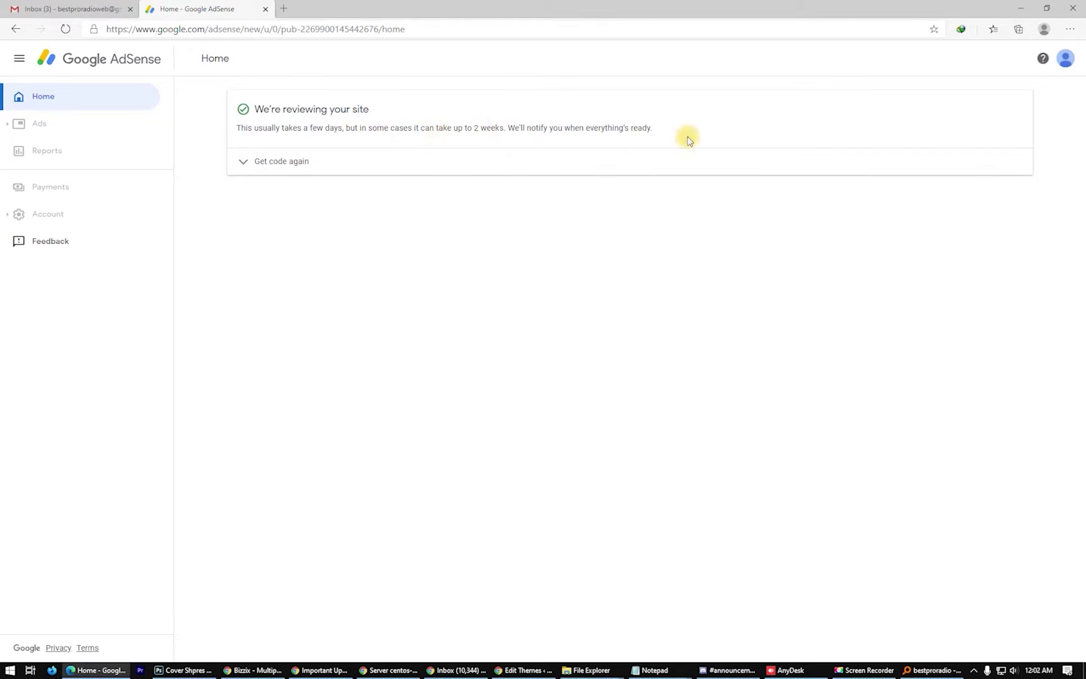
click(244, 161)
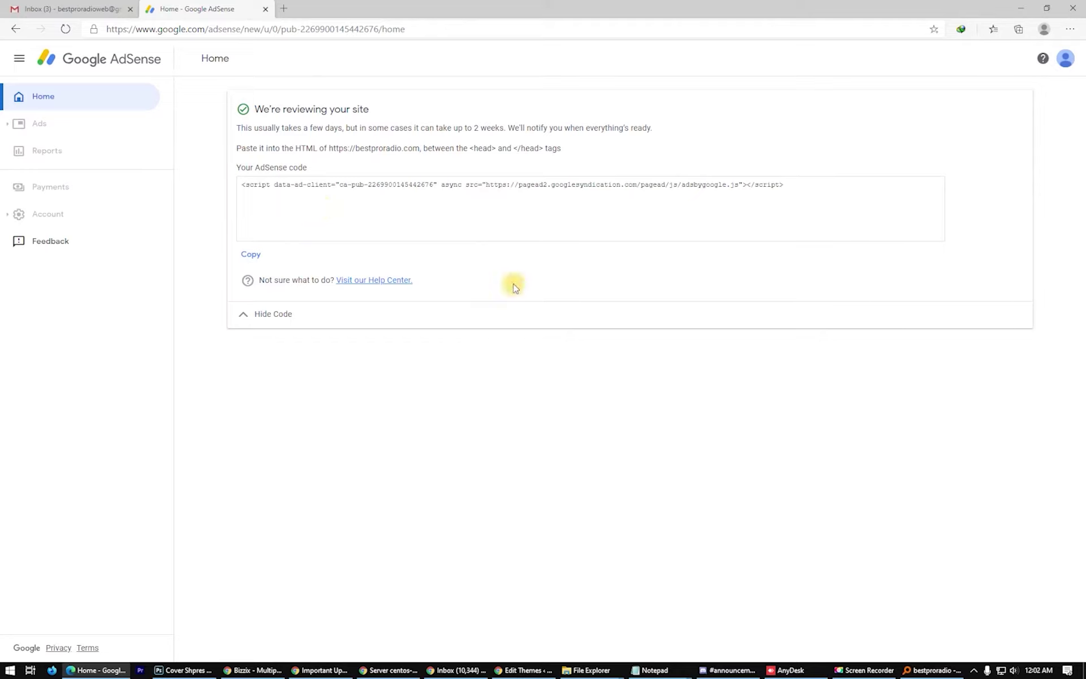
click(267, 313)
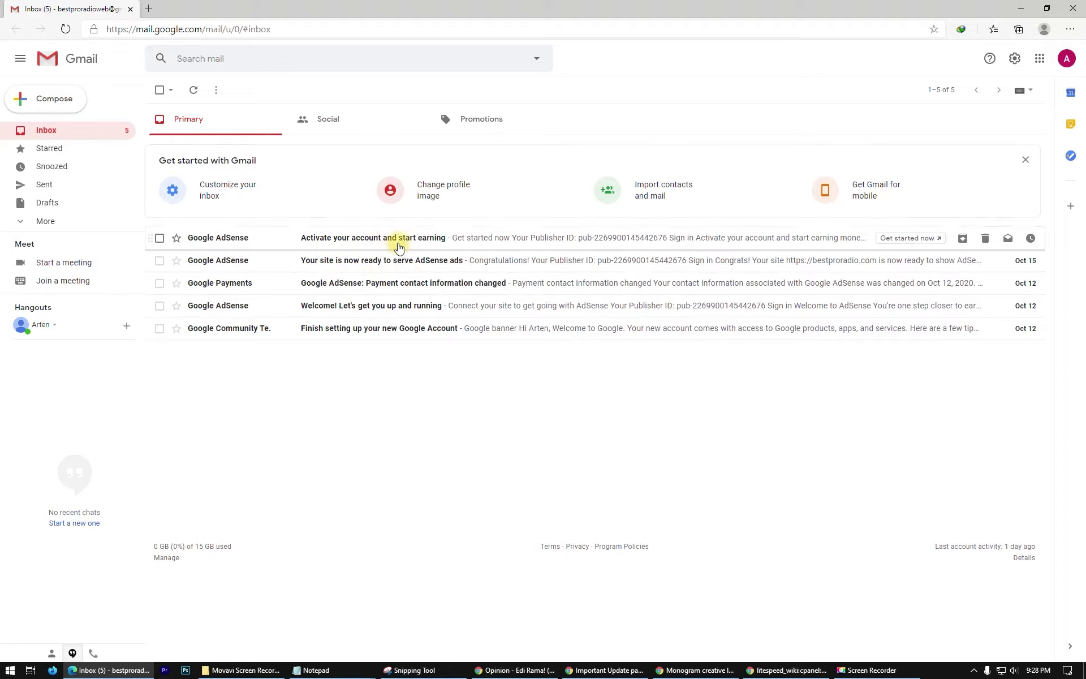
Step: Read the 'Activate your account and start earning' email and highlight its Publisher ID
click(467, 241)
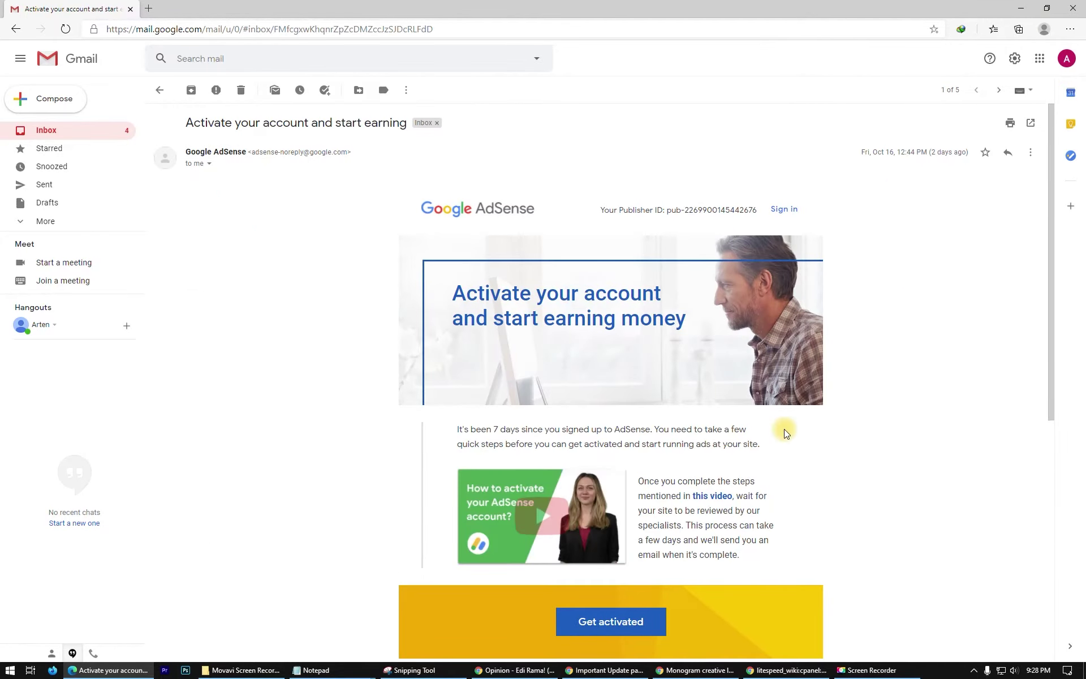
scroll(784, 430, down, 1)
scroll(826, 402, down, 4)
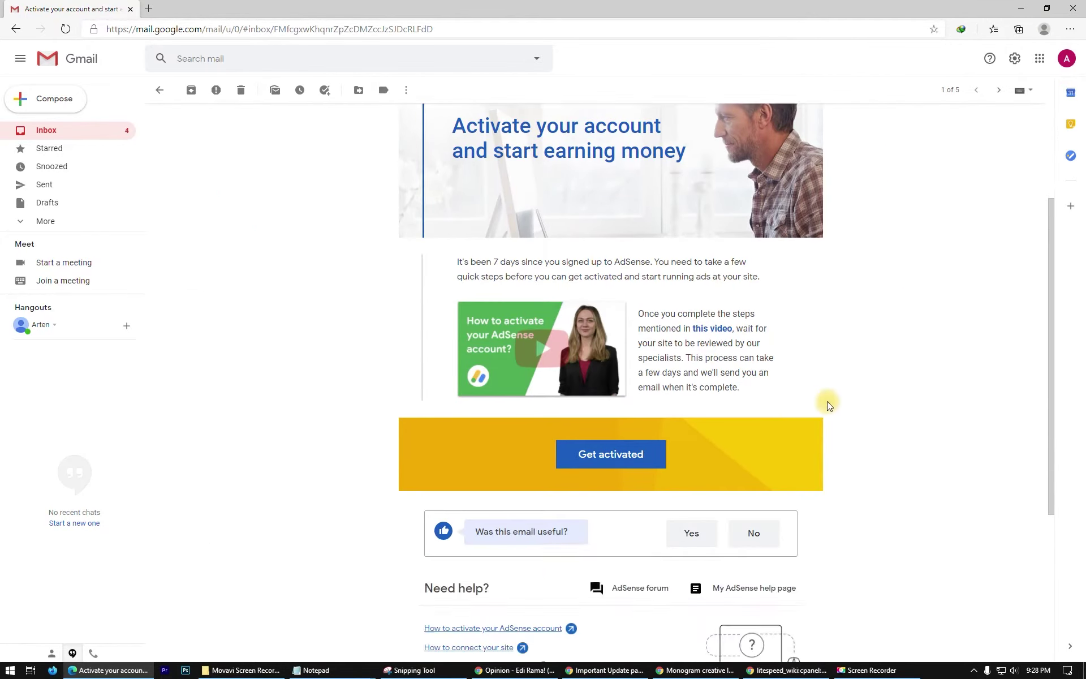
scroll(826, 399, up, 6)
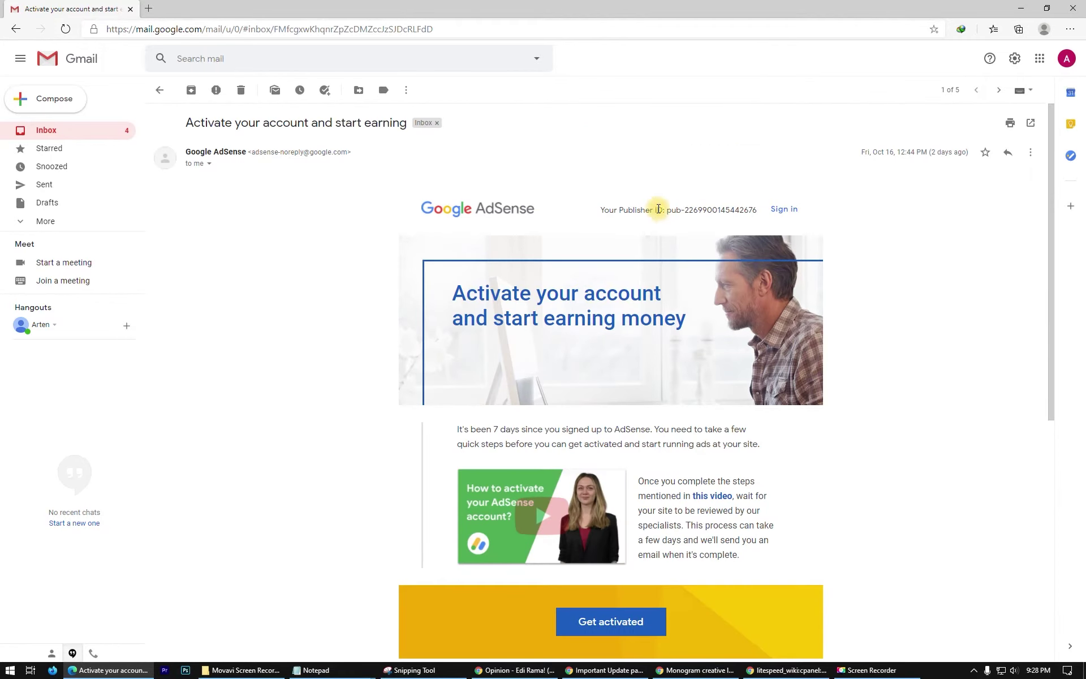
drag(758, 212, 666, 209)
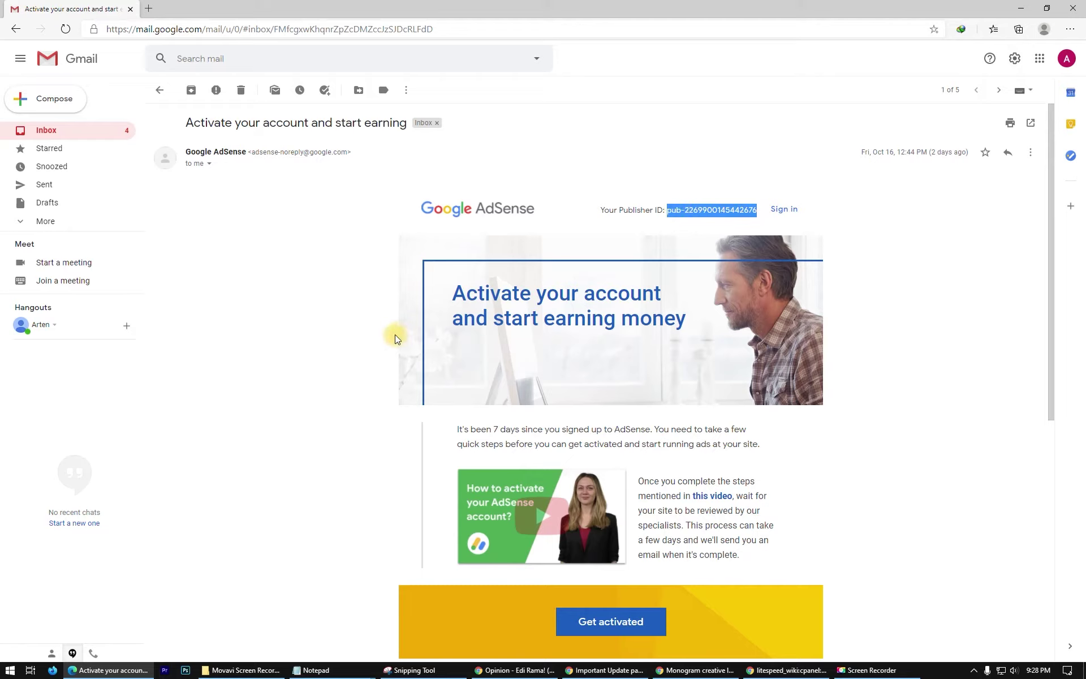
Step: Return to the Gmail inbox and start a new browser tab
scroll(373, 365, down, 5)
scroll(375, 364, up, 5)
click(15, 29)
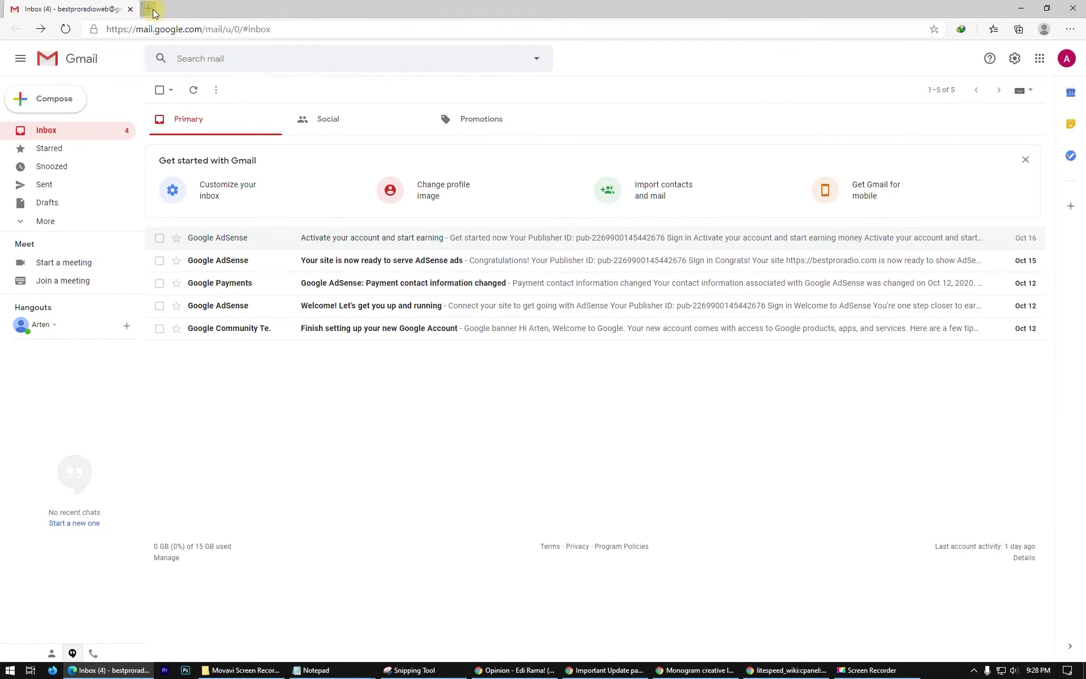
click(148, 9)
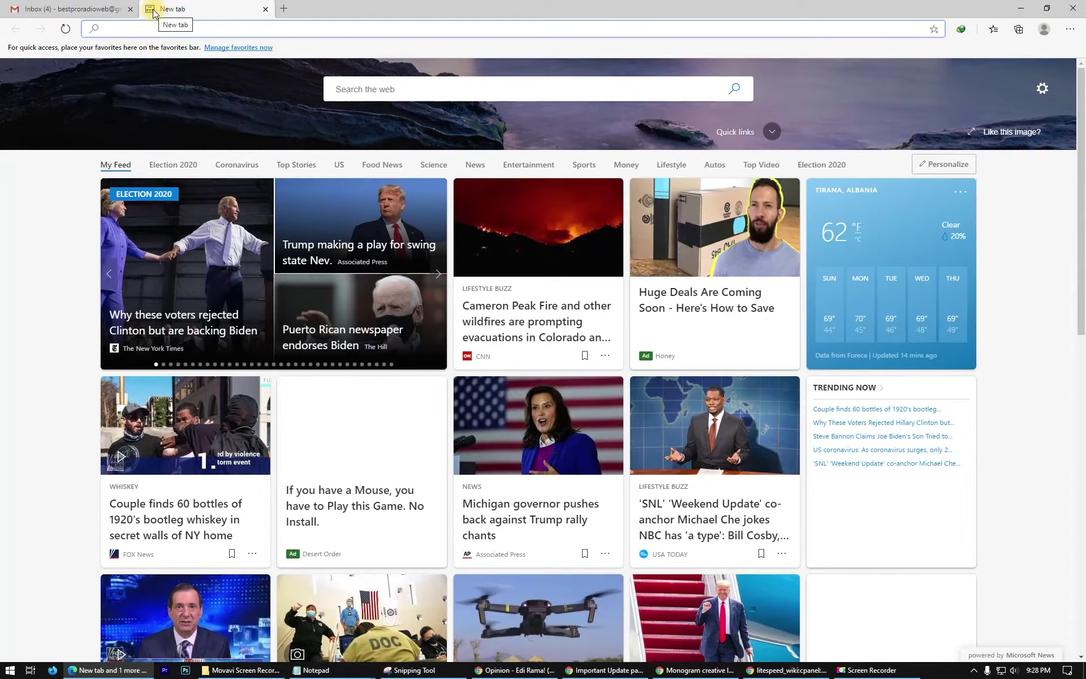
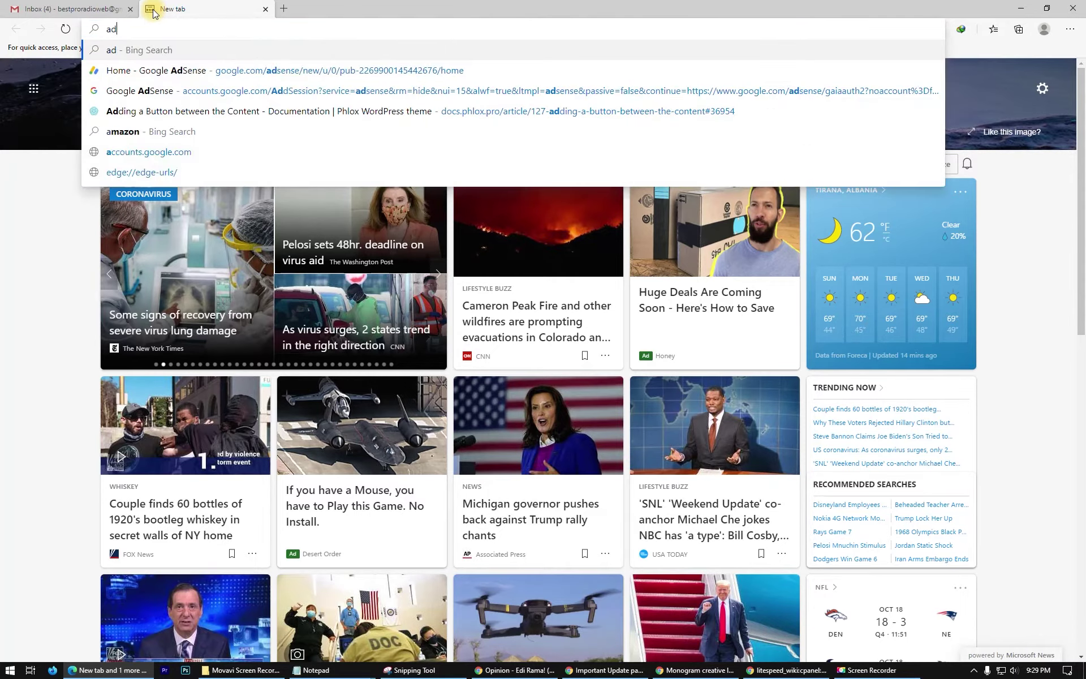
Step: Search Bing for 'adsense', open the Google AdSense result and sign in
key(Return)
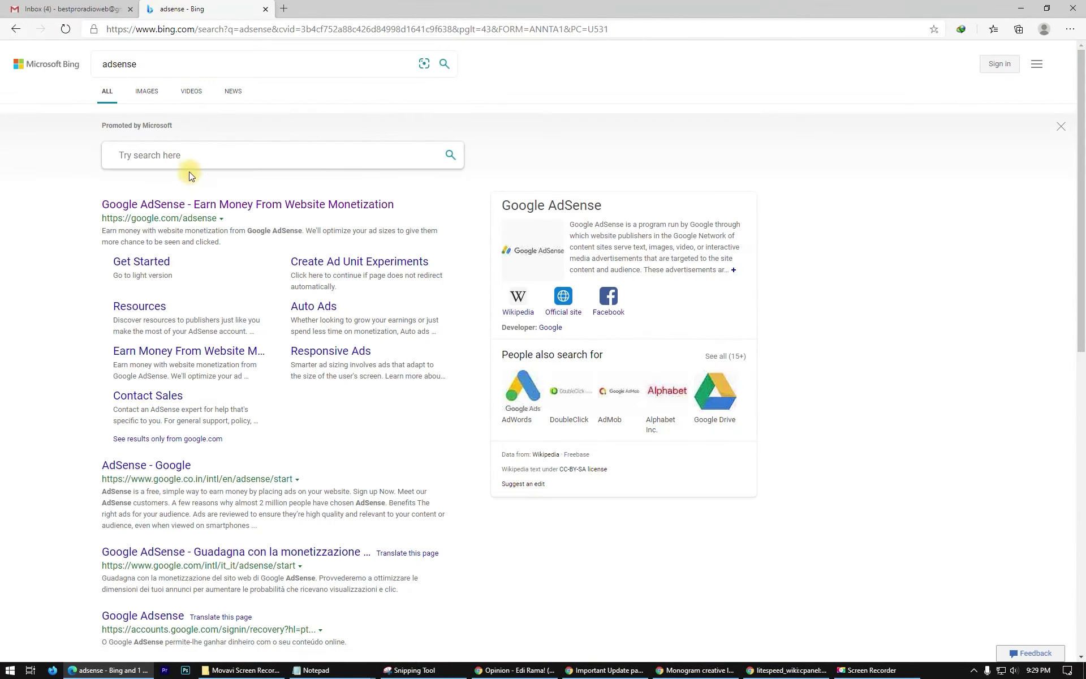
click(201, 203)
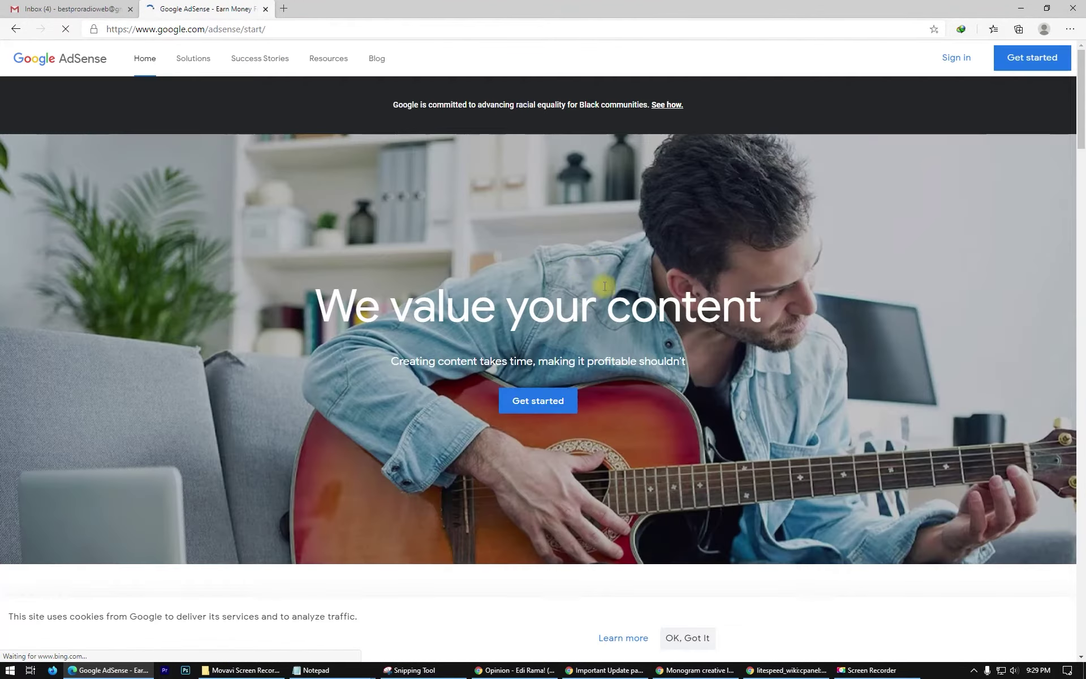
click(936, 61)
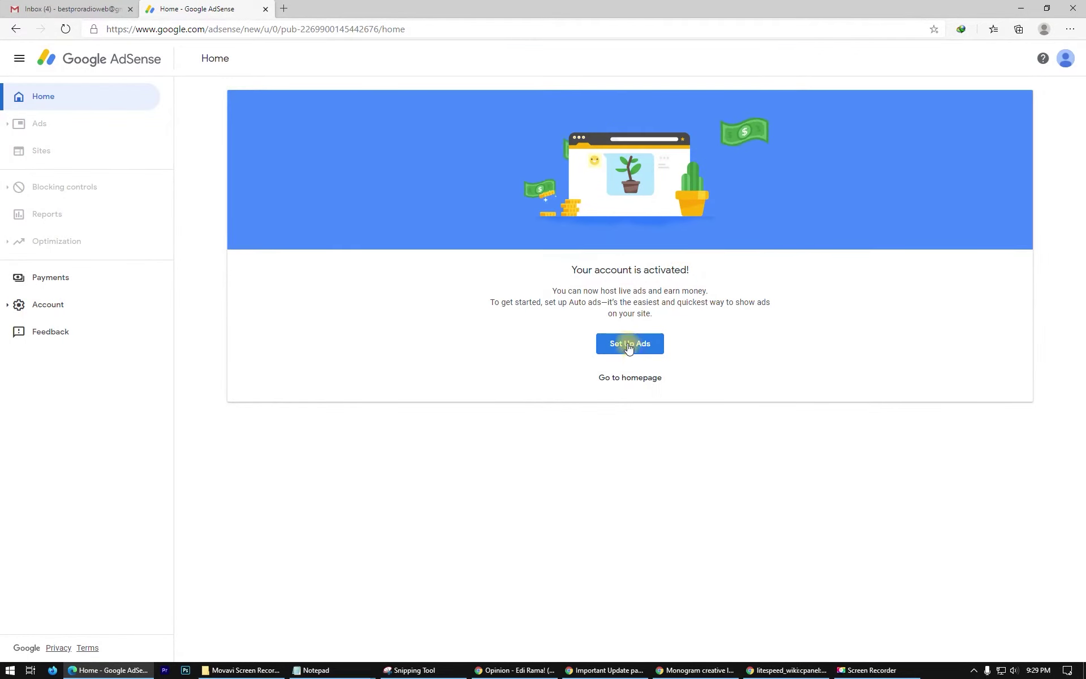
Step: Confirm the Home page says the account is activated and can host live ads
drag(563, 270, 690, 270)
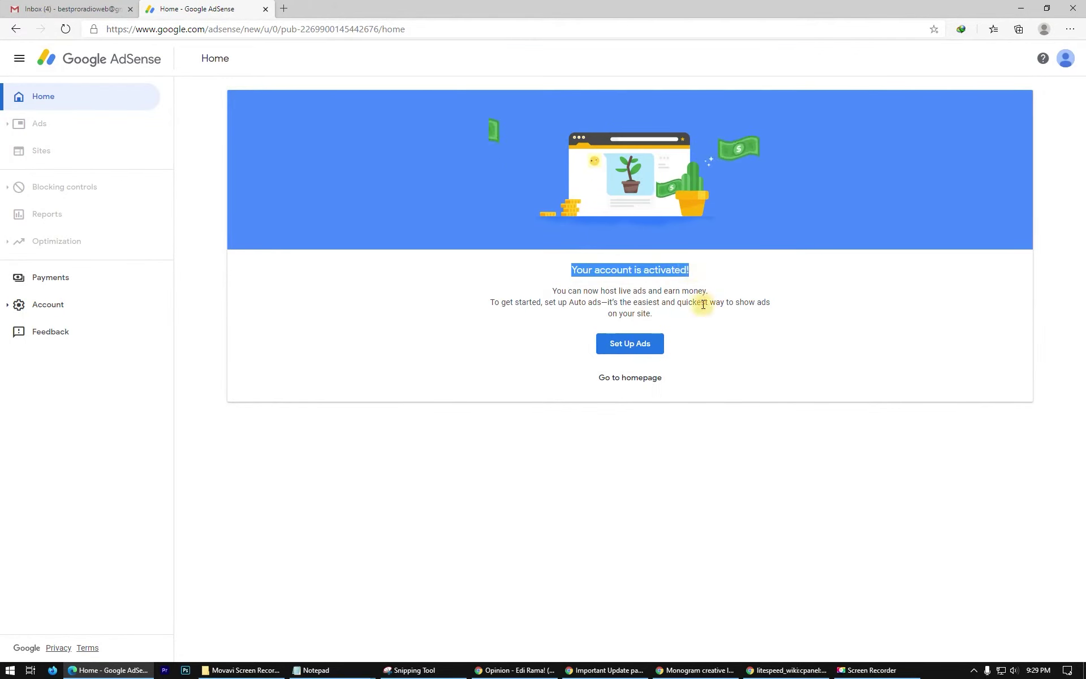
click(557, 271)
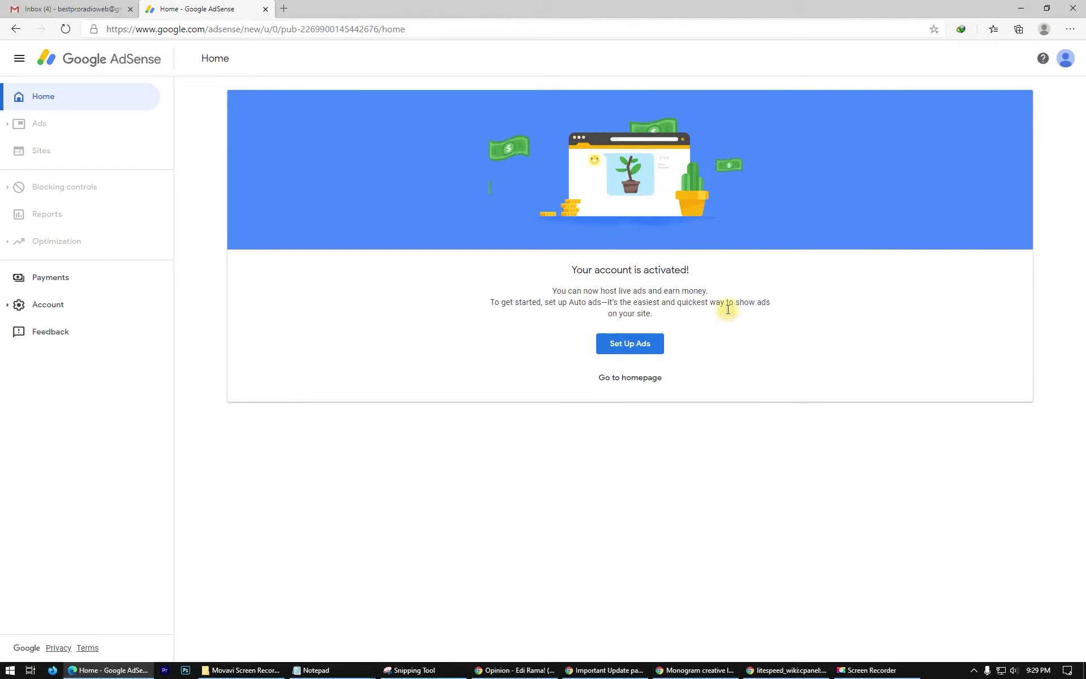
drag(552, 291, 710, 291)
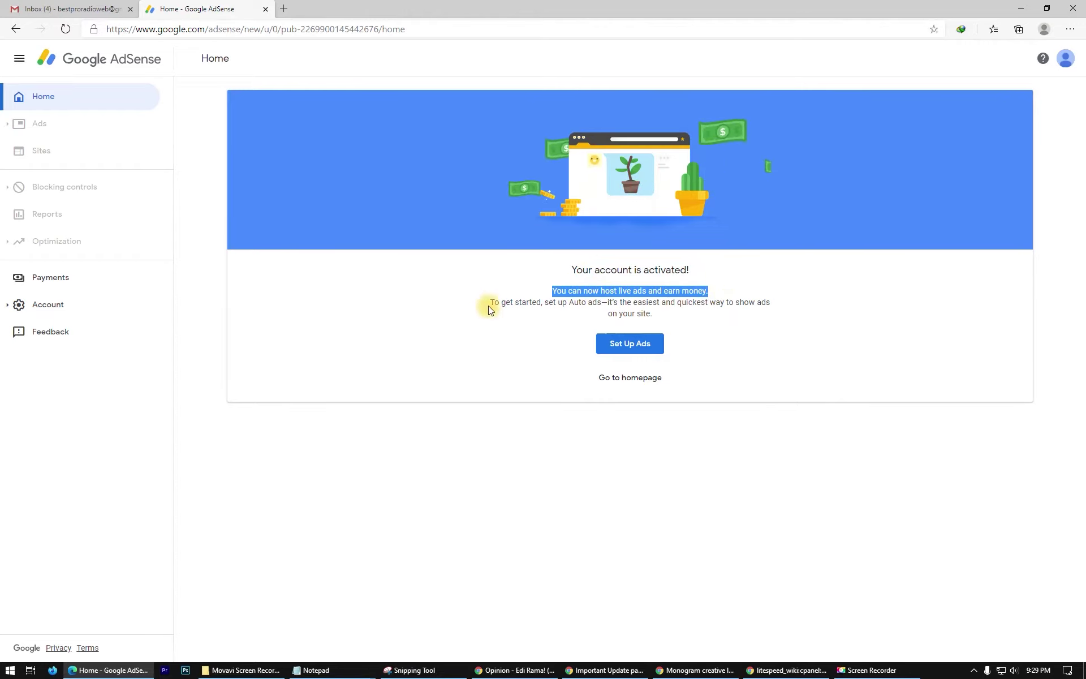
click(612, 347)
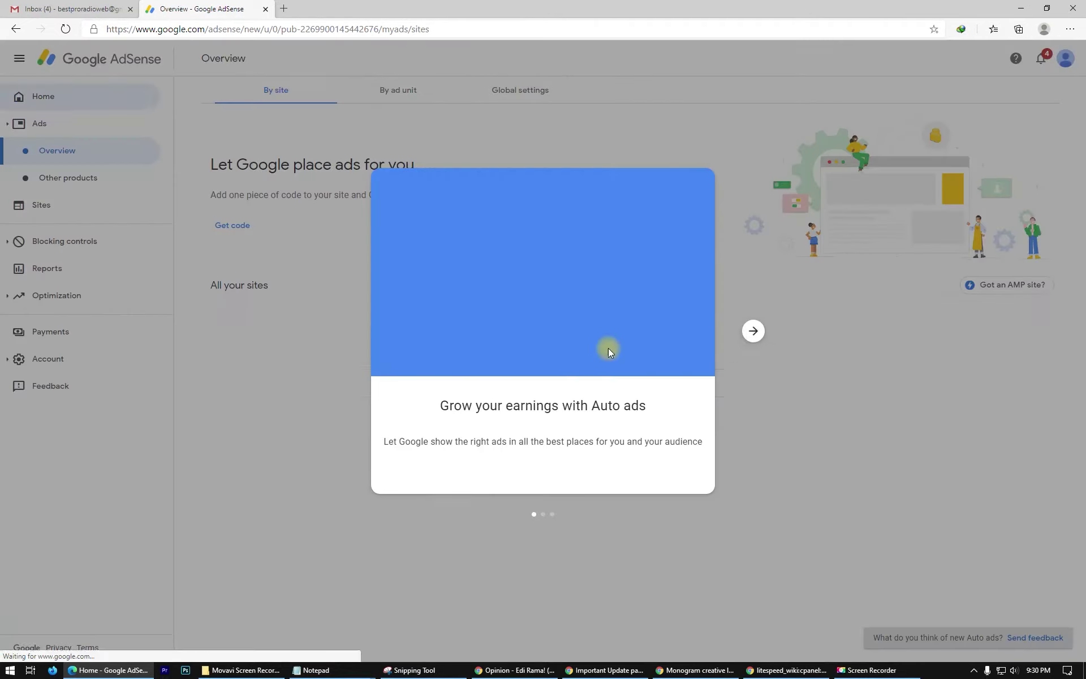
Step: Step through the Auto ads introduction slides and finish with Get Started
drag(439, 407, 662, 402)
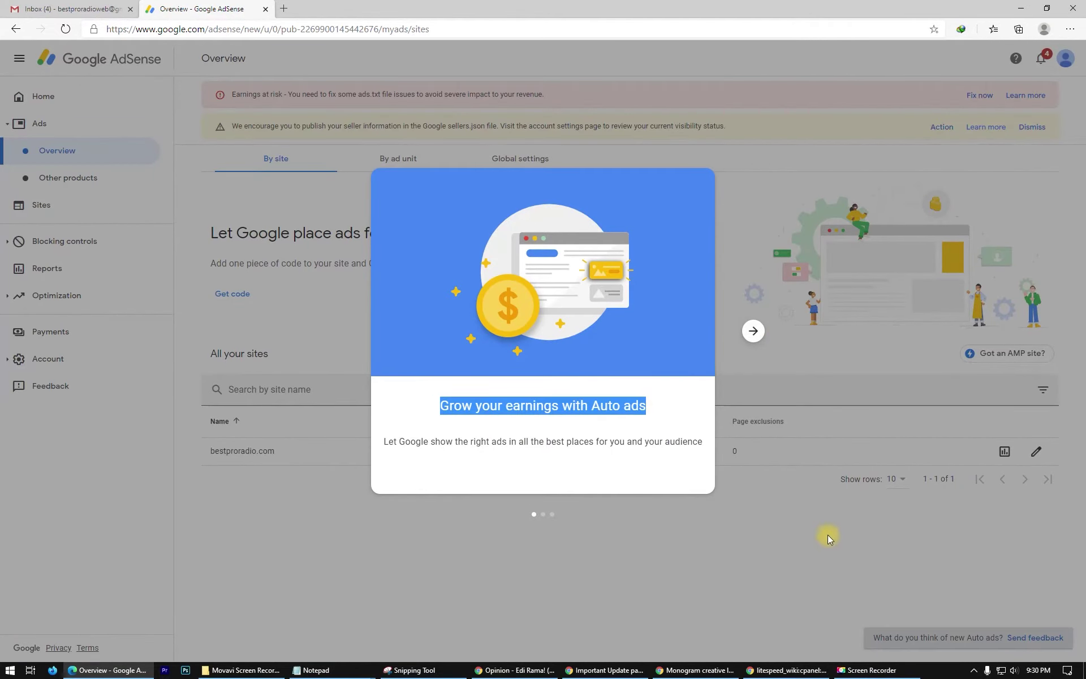
double_click(755, 332)
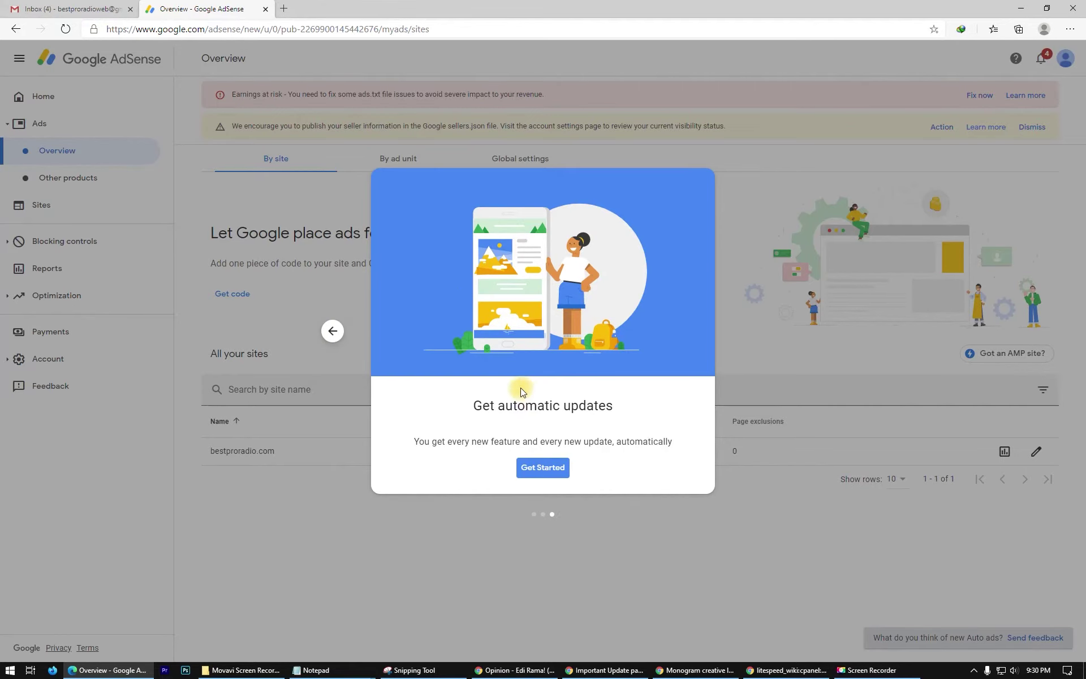
click(540, 474)
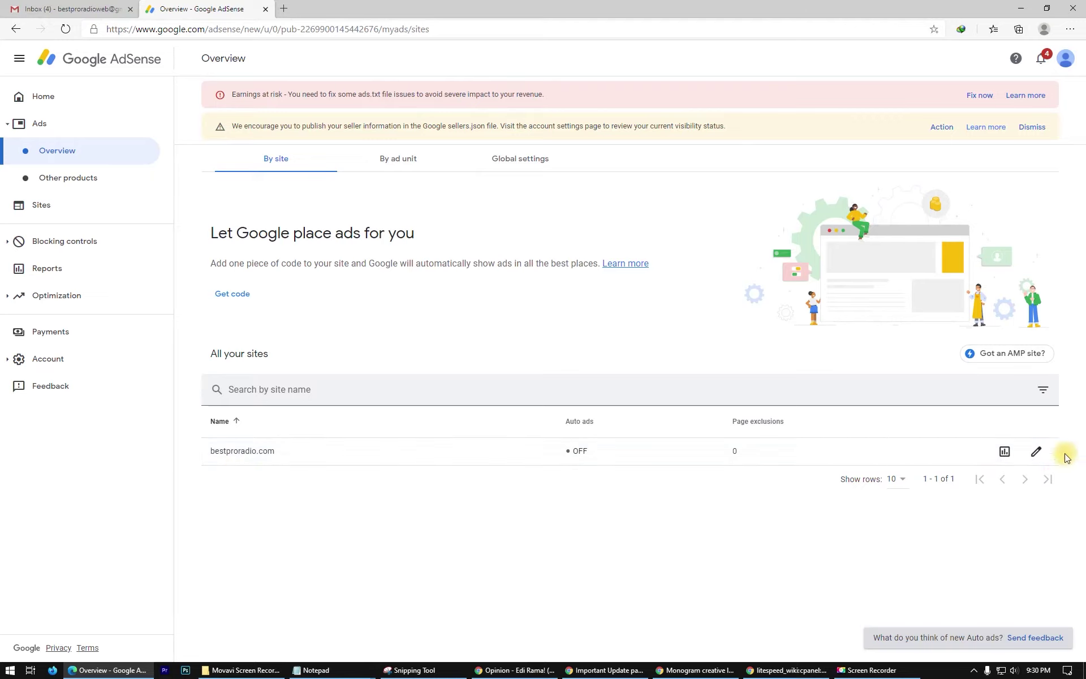
Step: Open bestproradio.com's ad settings and load the copied site address in a new tab
click(1028, 450)
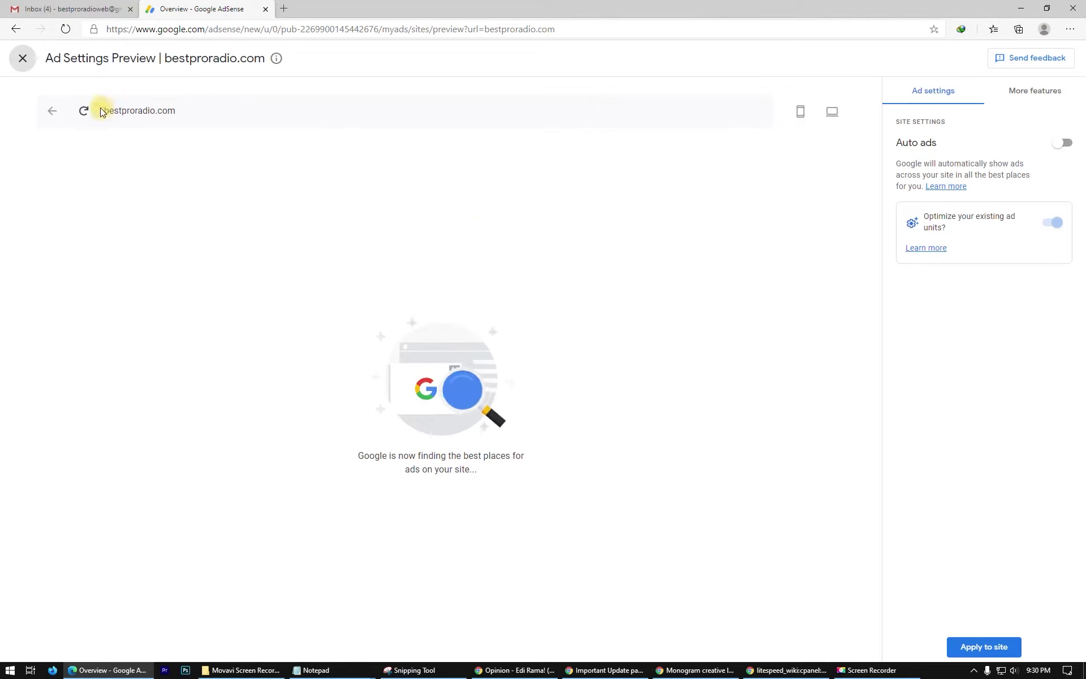
drag(184, 111, 102, 111)
right_click(127, 111)
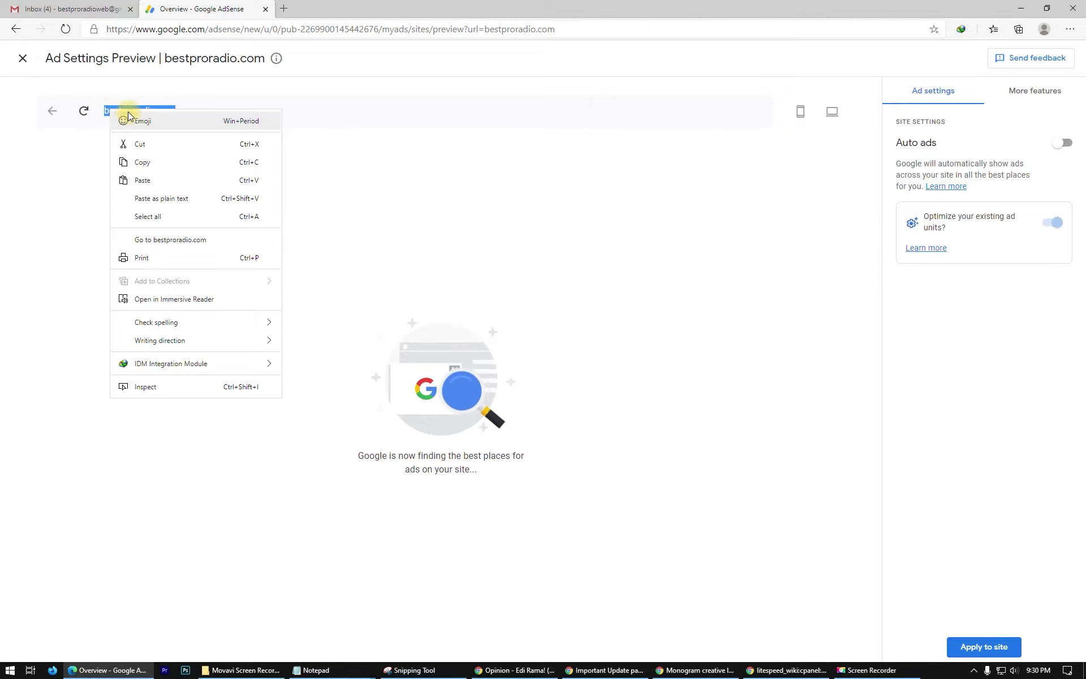
click(141, 162)
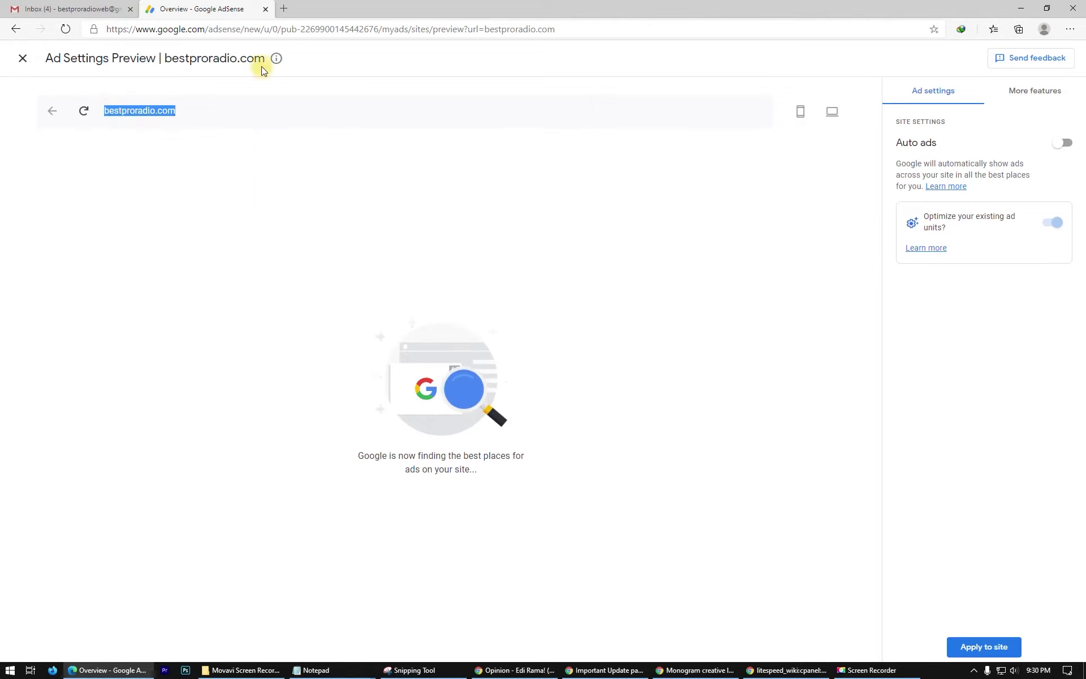
click(283, 9)
right_click(280, 28)
click(317, 119)
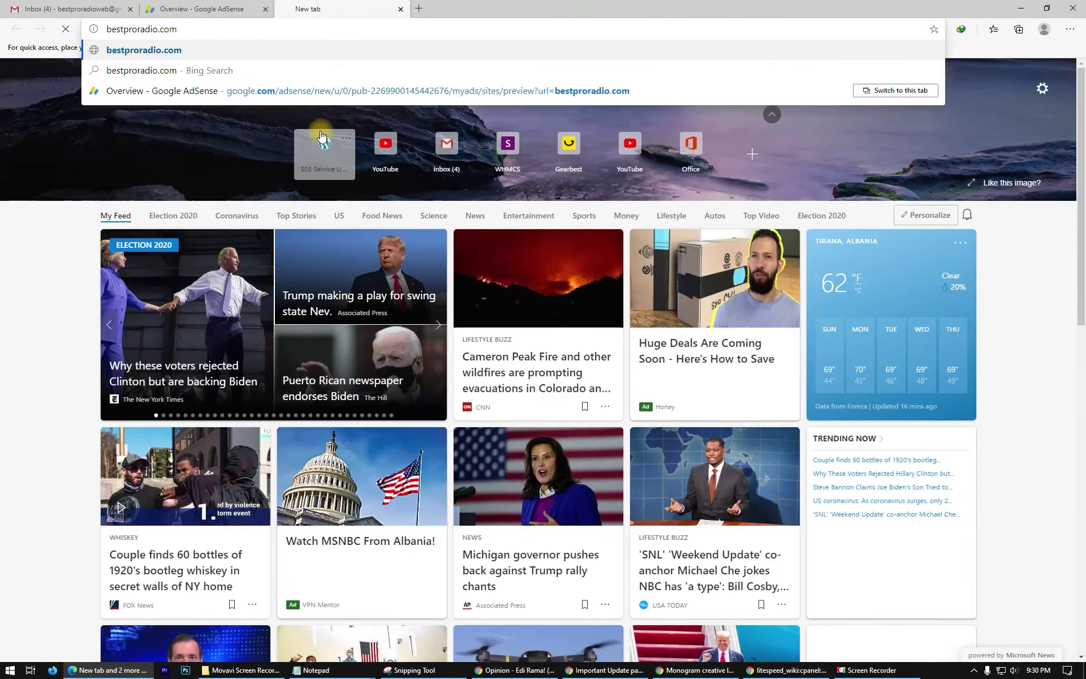
key(Return)
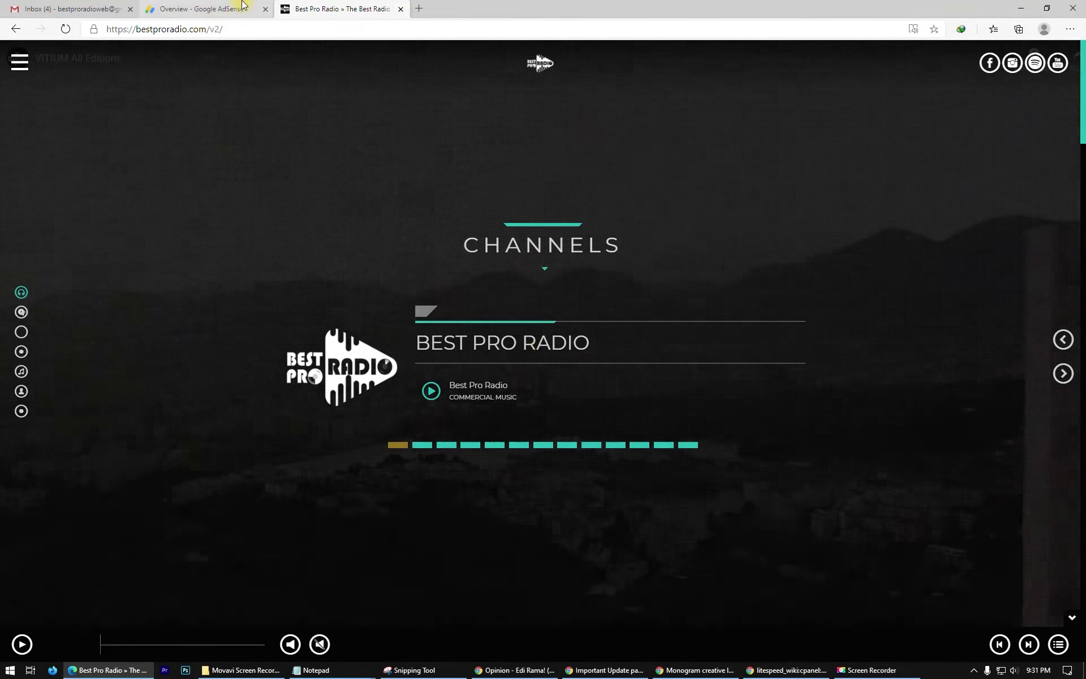
Step: Back in the ad settings preview, switch to the desktop layout
click(234, 9)
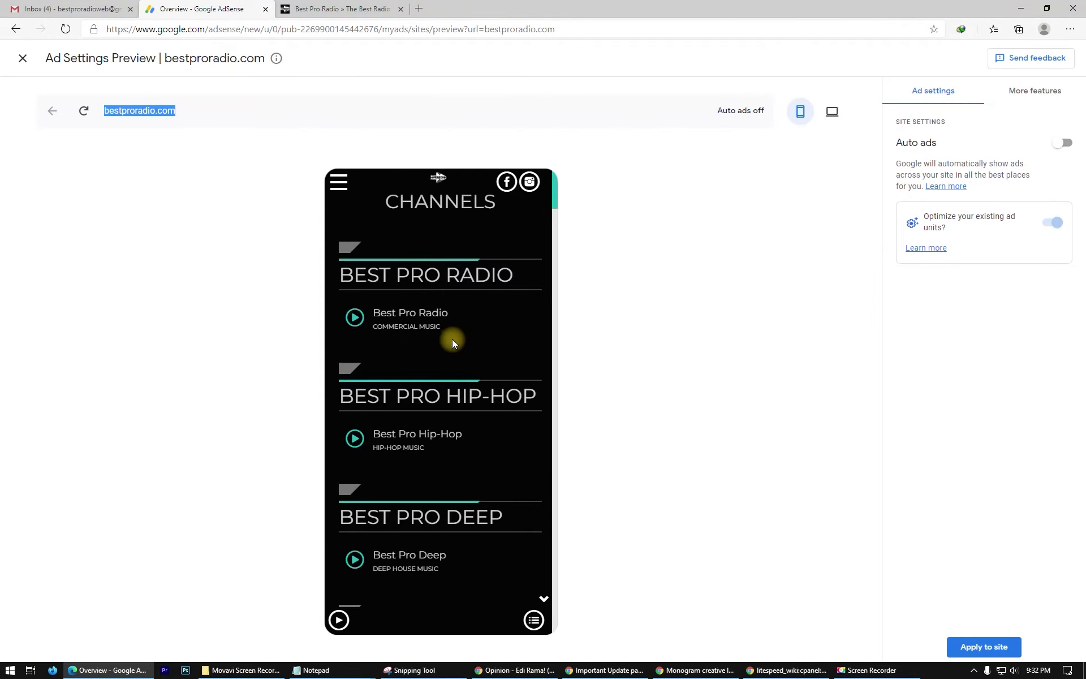
scroll(467, 503, down, 15)
scroll(458, 462, up, 10)
scroll(458, 462, up, 5)
click(832, 113)
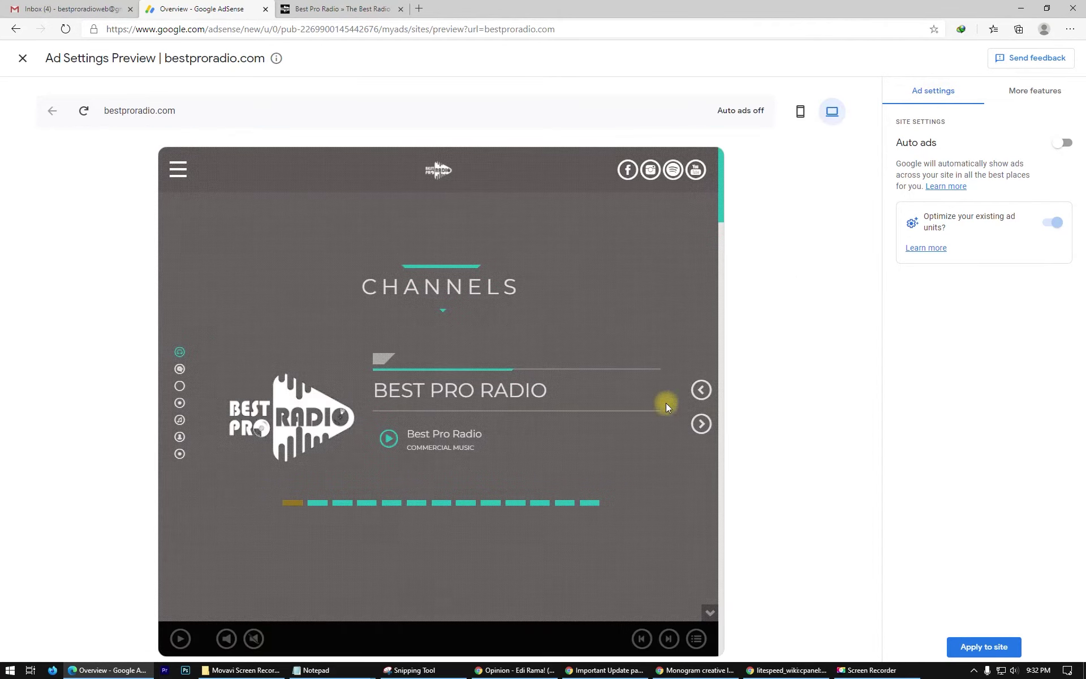
scroll(579, 341, down, 10)
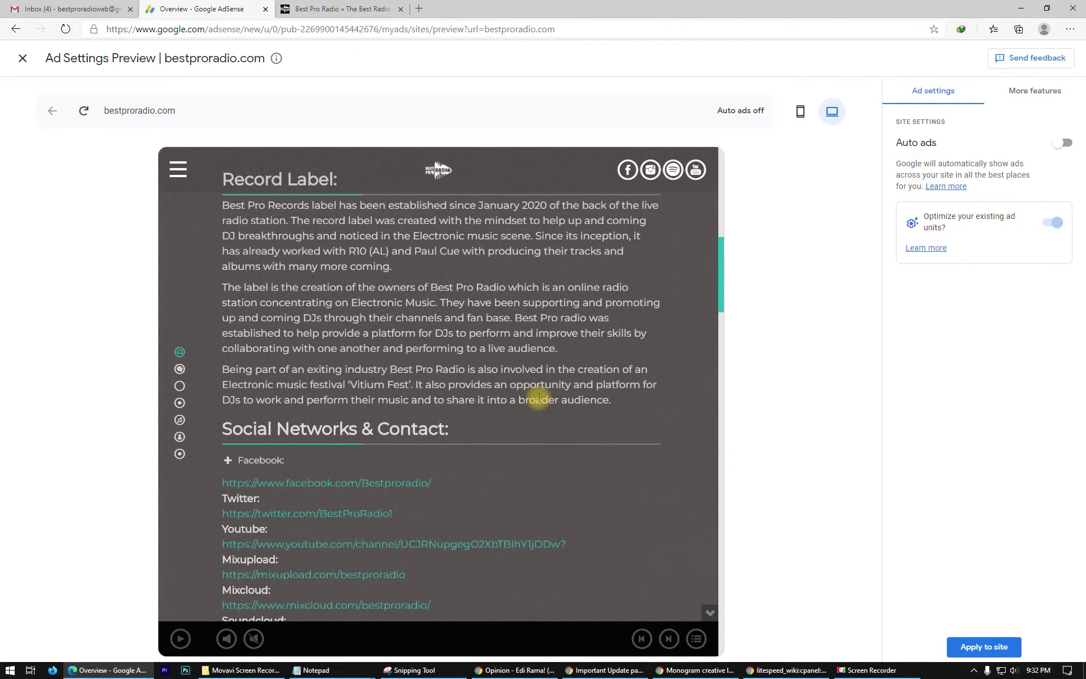
scroll(540, 396, up, 5)
scroll(538, 397, up, 5)
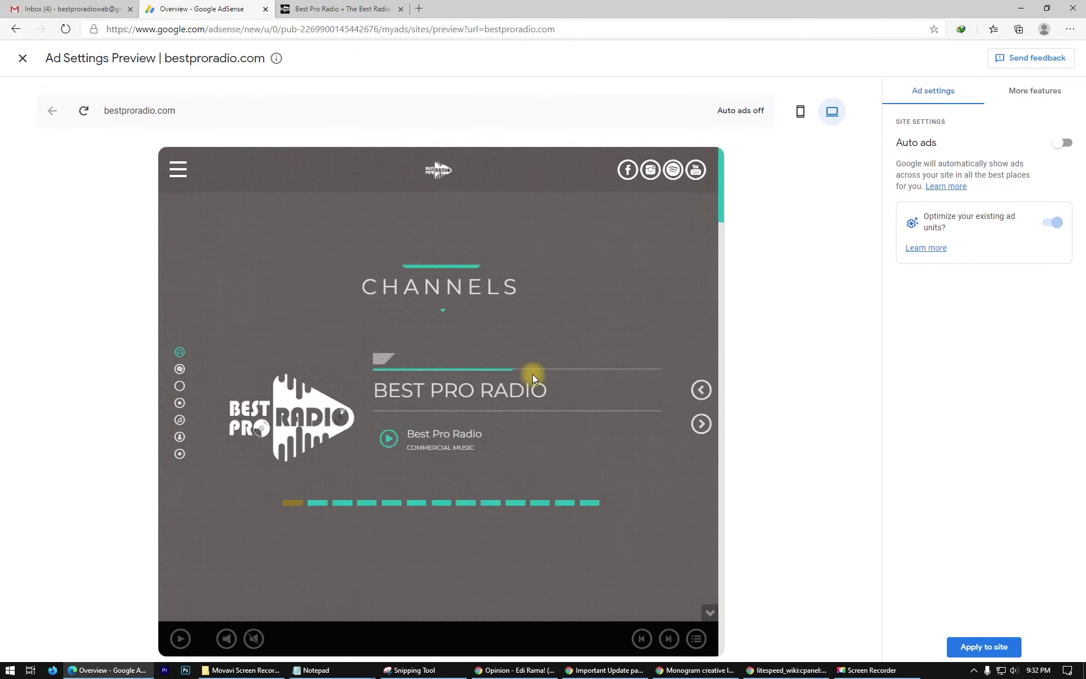
Step: Toggle Auto ads on for bestproradio.com and save with Apply now
click(1059, 145)
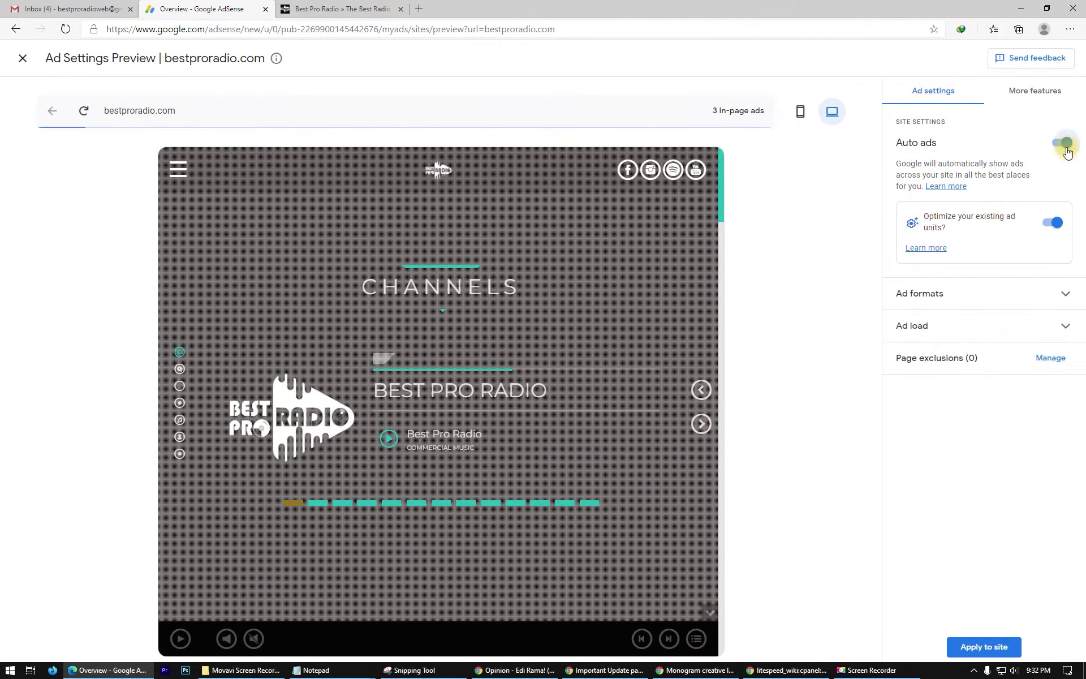
click(970, 646)
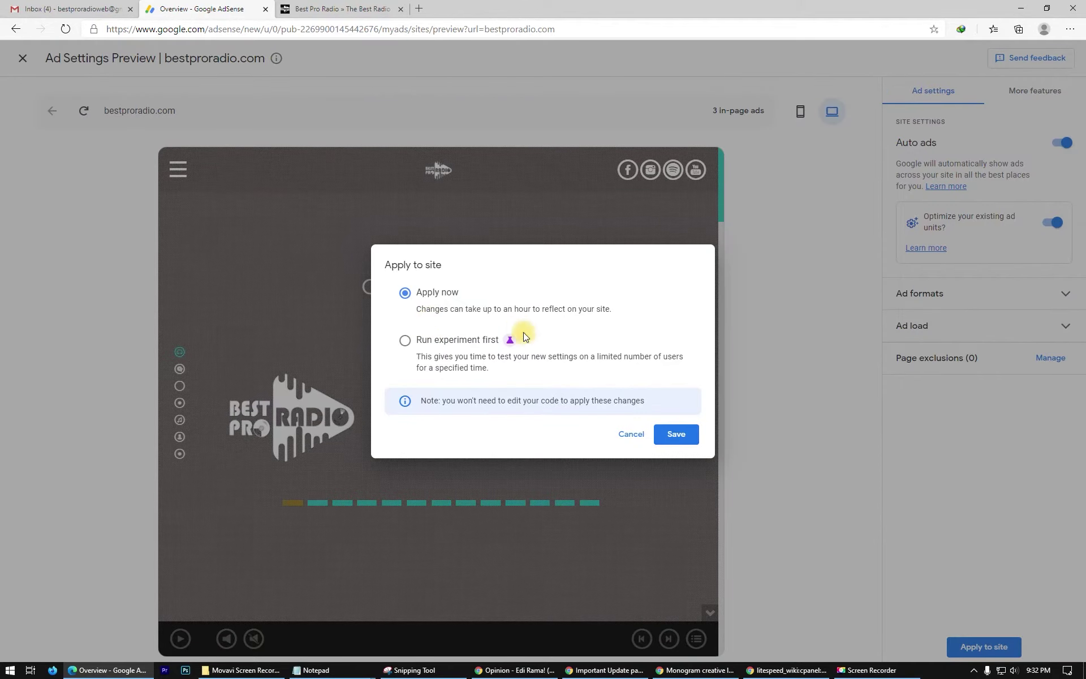
click(668, 442)
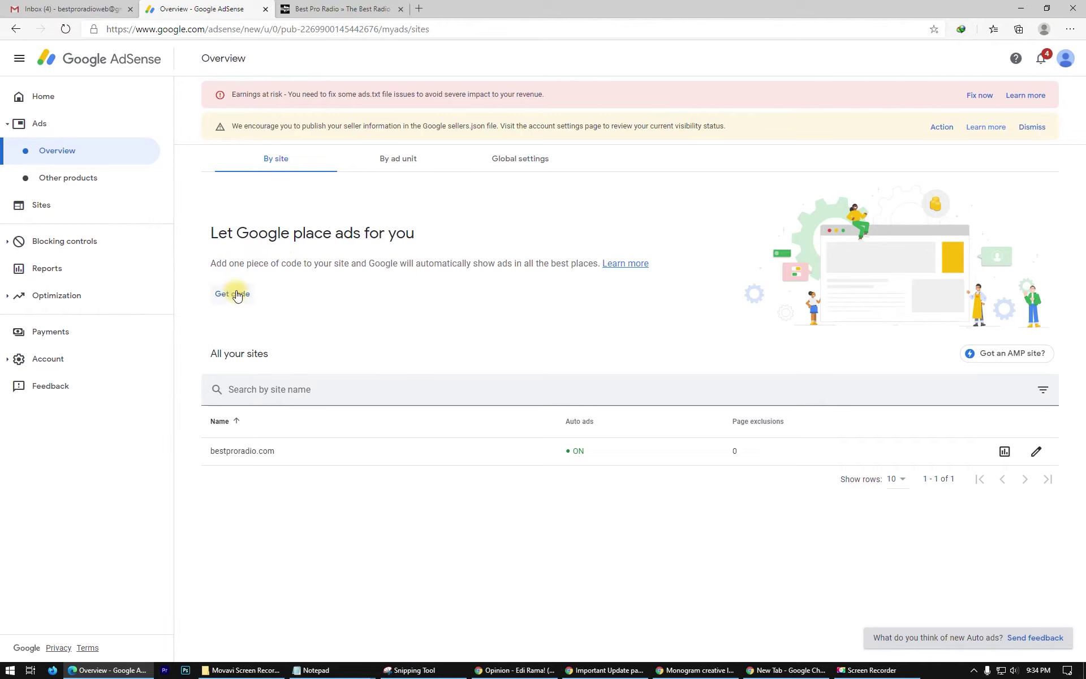
Step: Copy the Auto ads code snippet, which goes before the </head> tag, then move to WordPress
click(237, 293)
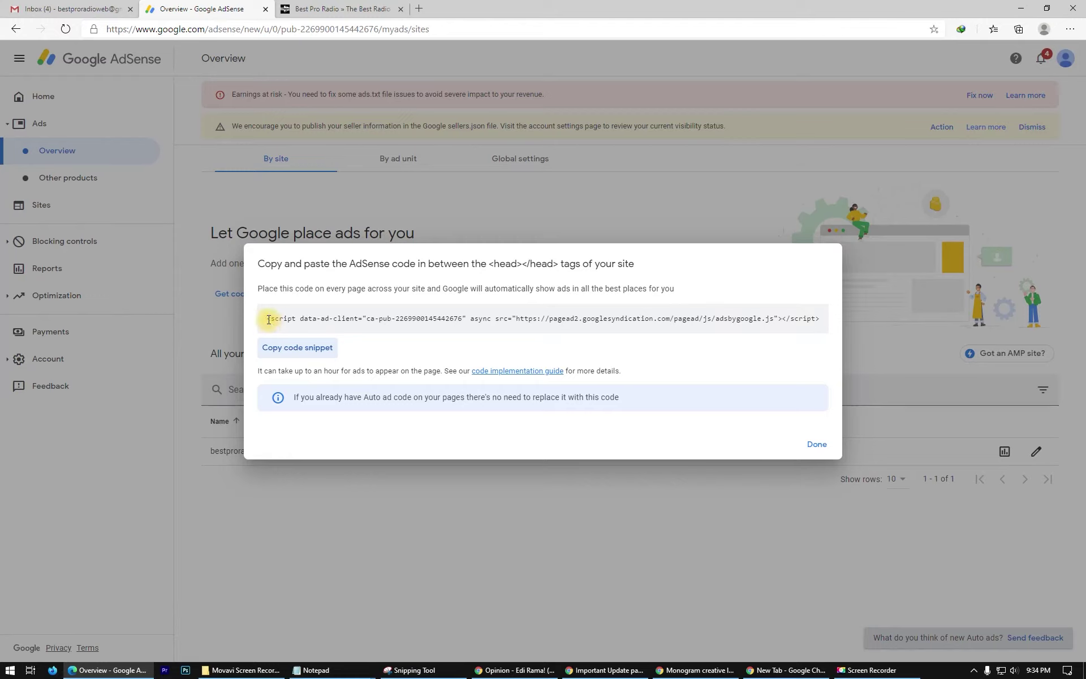
click(319, 350)
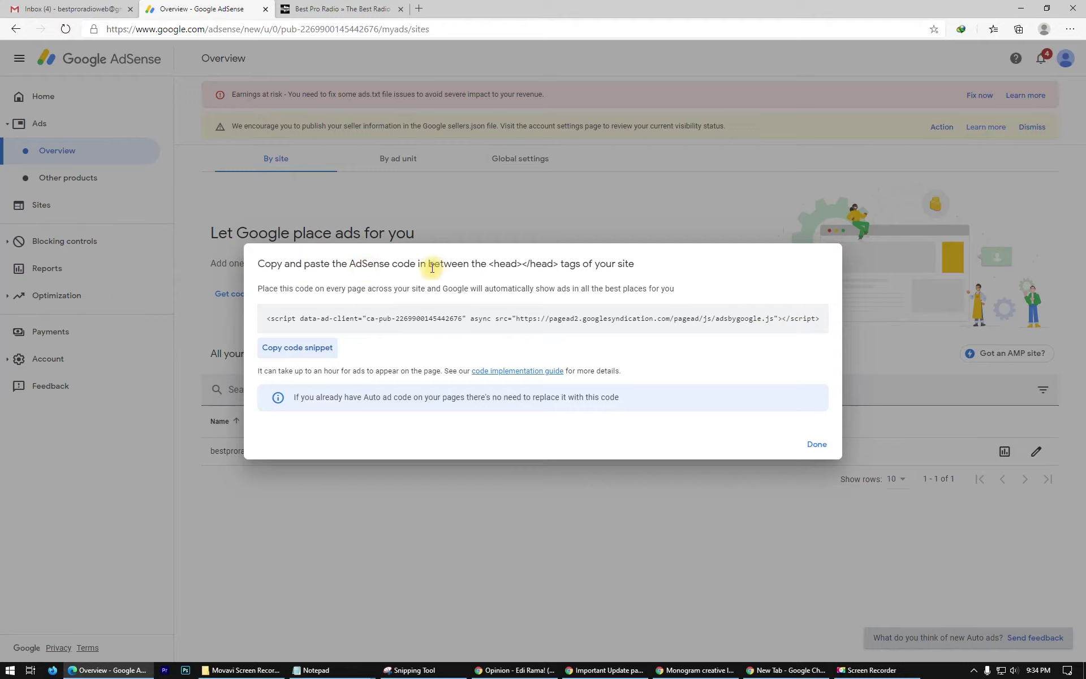
drag(490, 264, 578, 267)
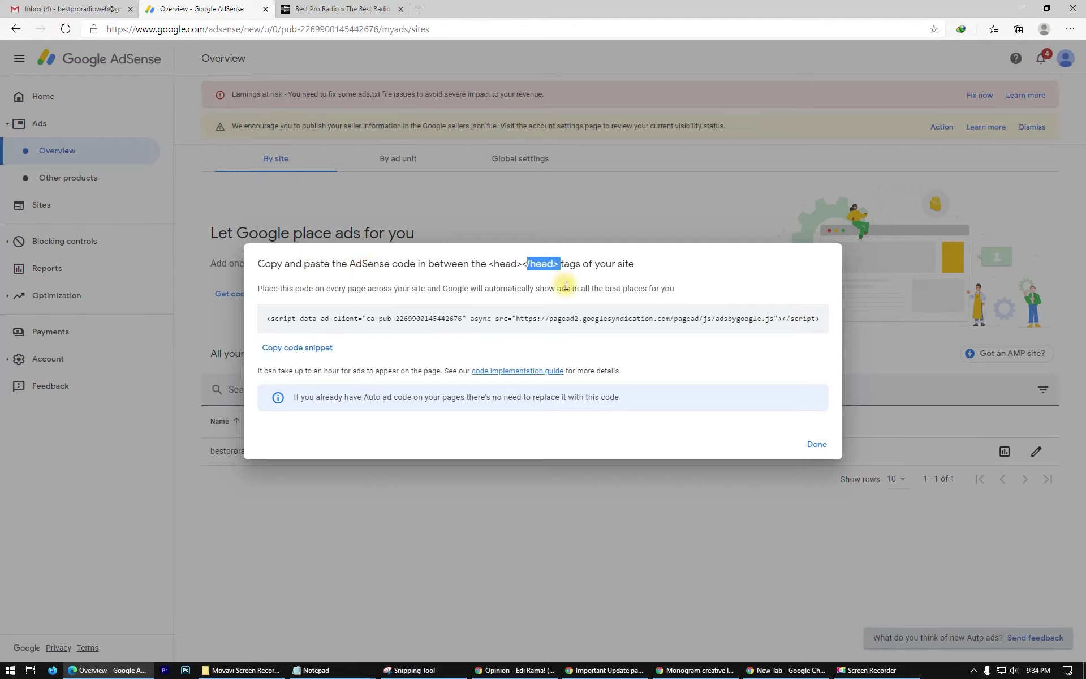
click(553, 264)
drag(557, 263, 530, 266)
key(alt+Tab)
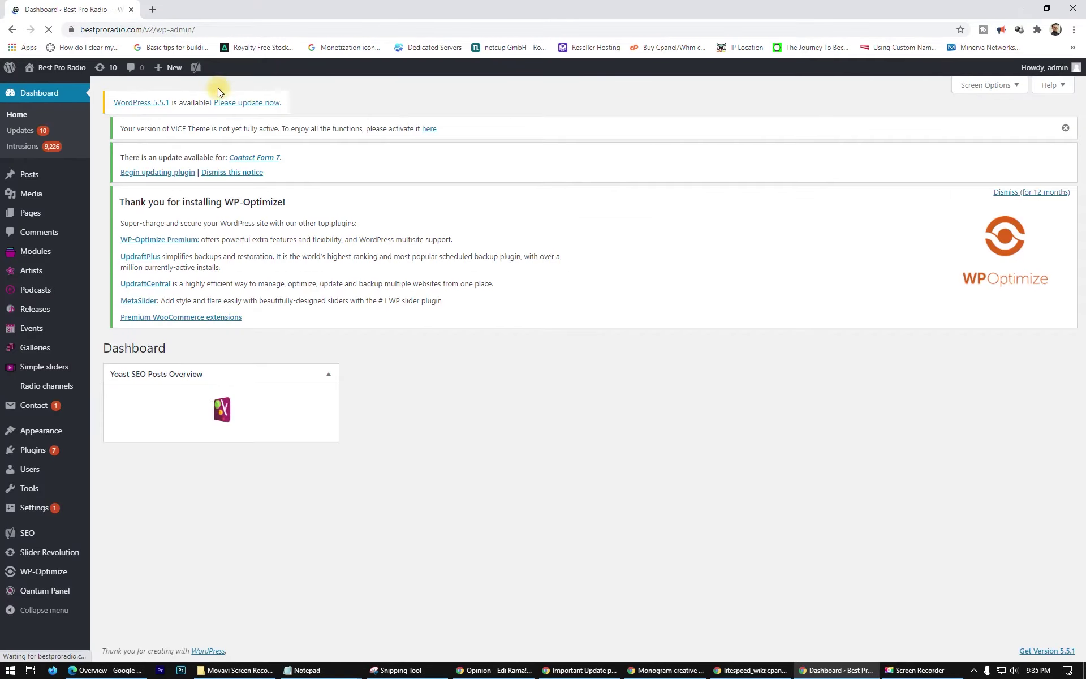
Step: Maximize the WordPress window and go to Appearance > Theme Editor
double_click(359, 7)
drag(541, 81, 510, 51)
double_click(446, 50)
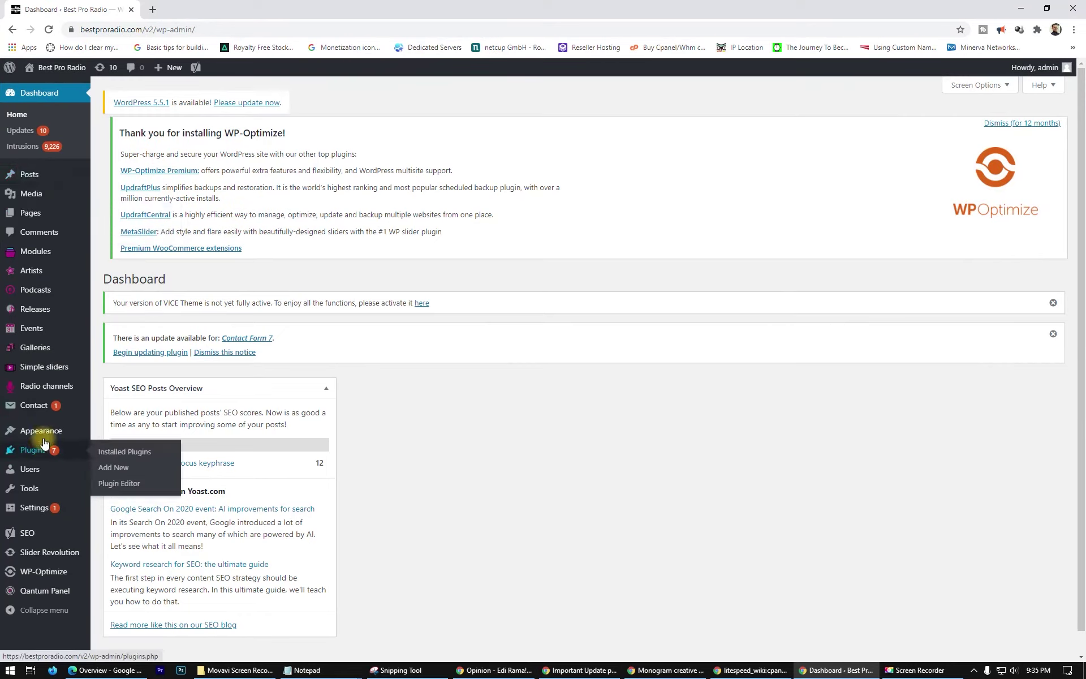
mouse_move(53, 430)
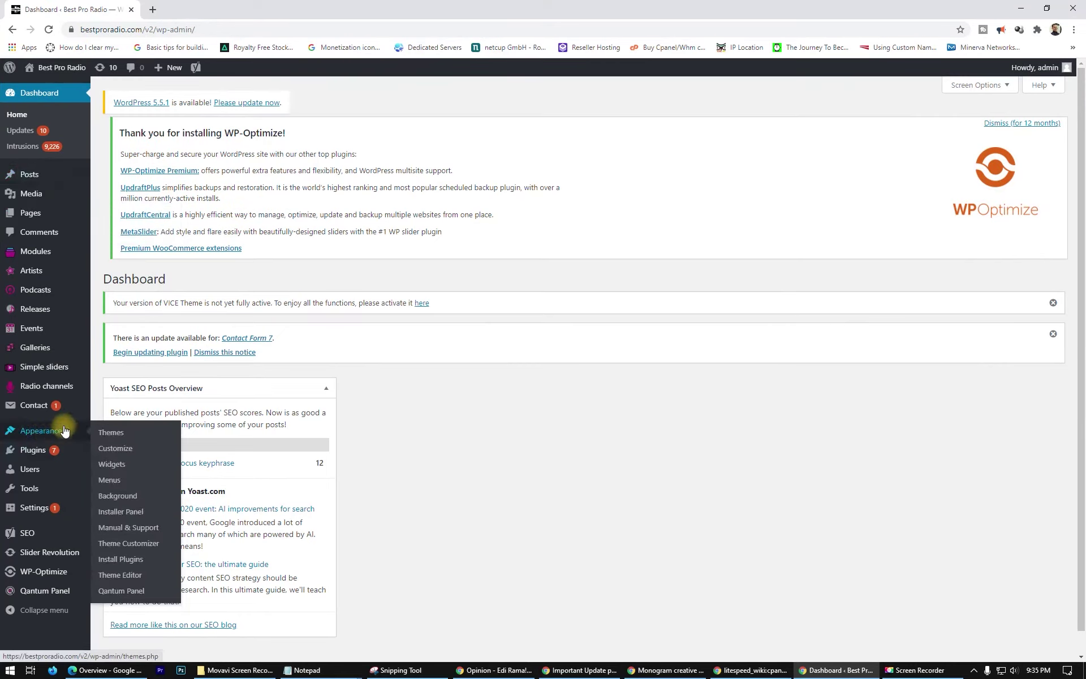
click(129, 575)
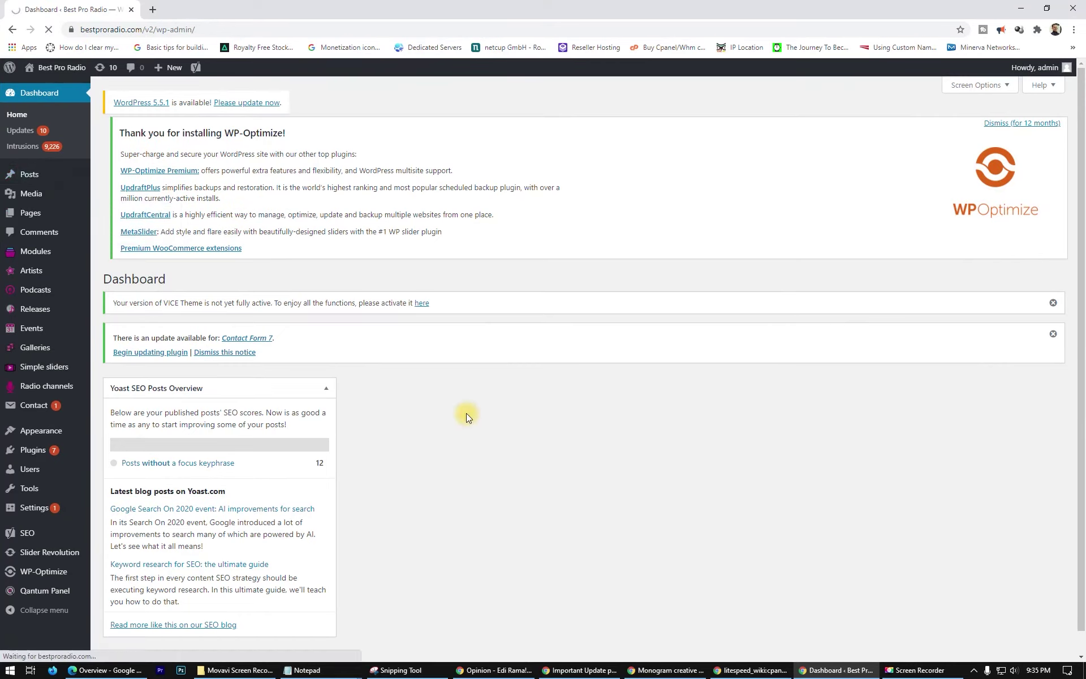
Step: Select the Vice theme and open its Theme Header (header.php)
click(1012, 287)
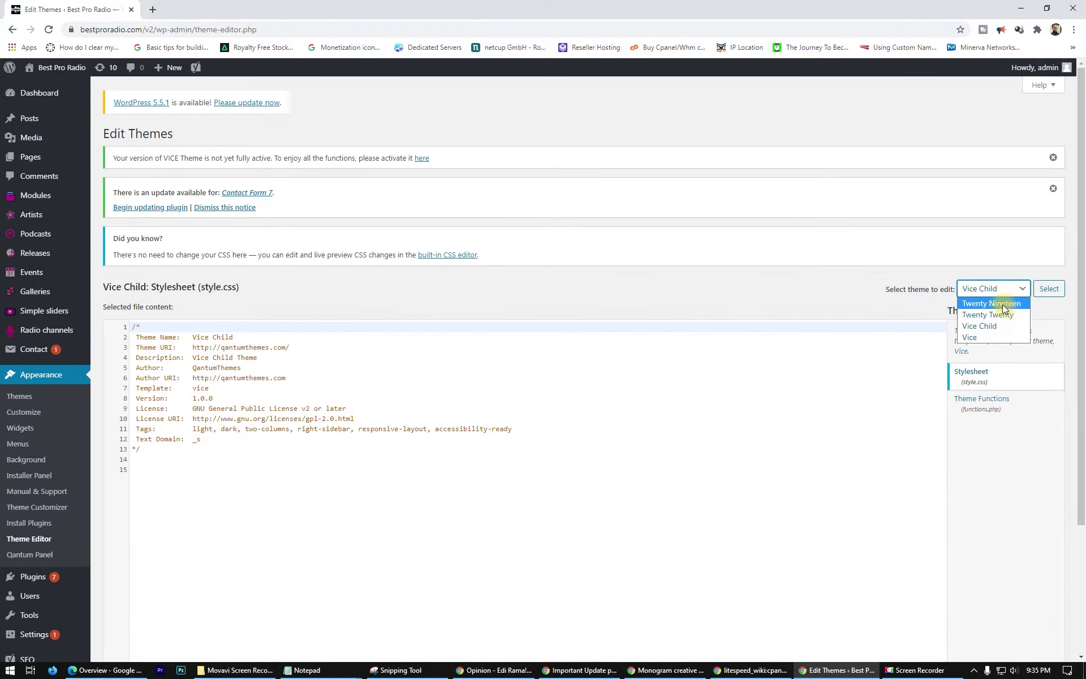
click(1048, 288)
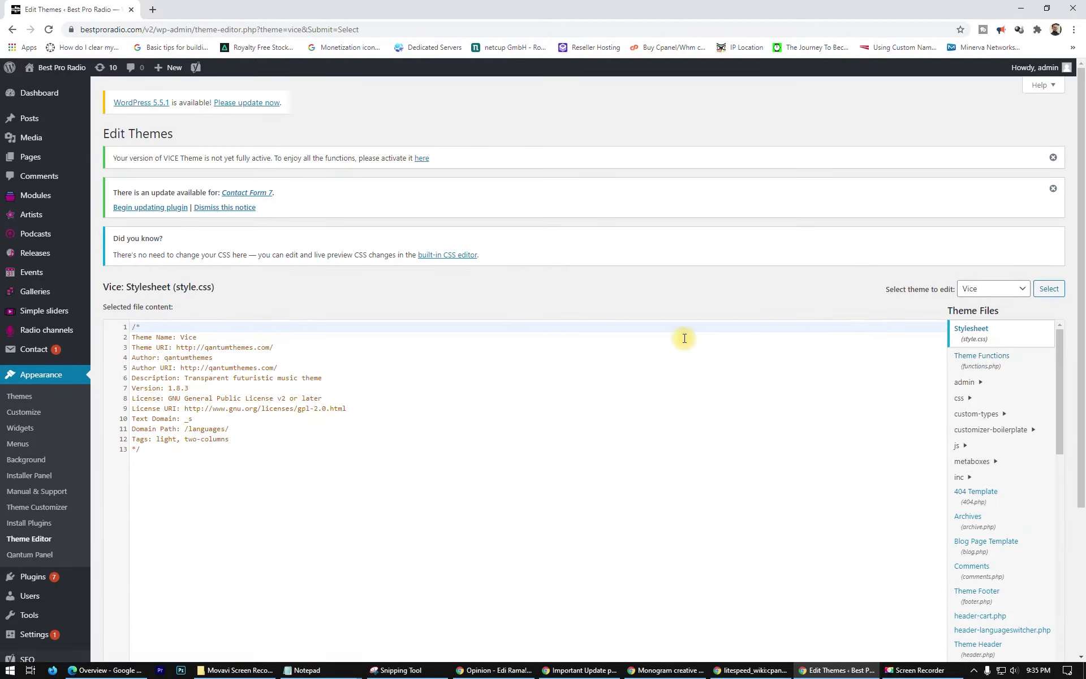
scroll(1012, 480, down, 3)
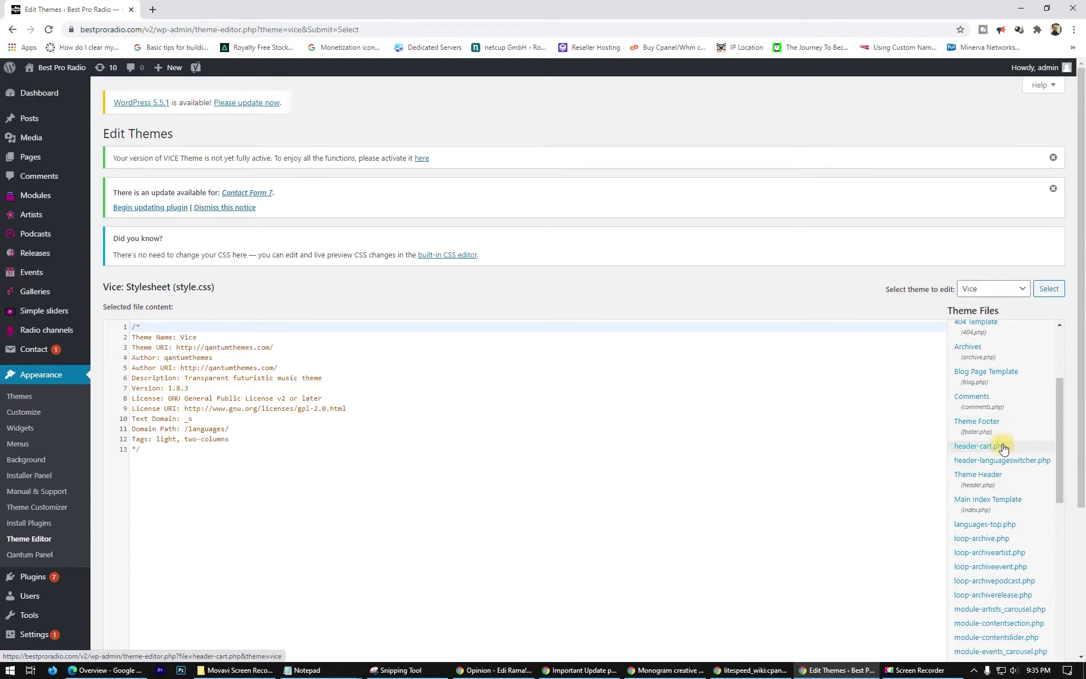
click(987, 480)
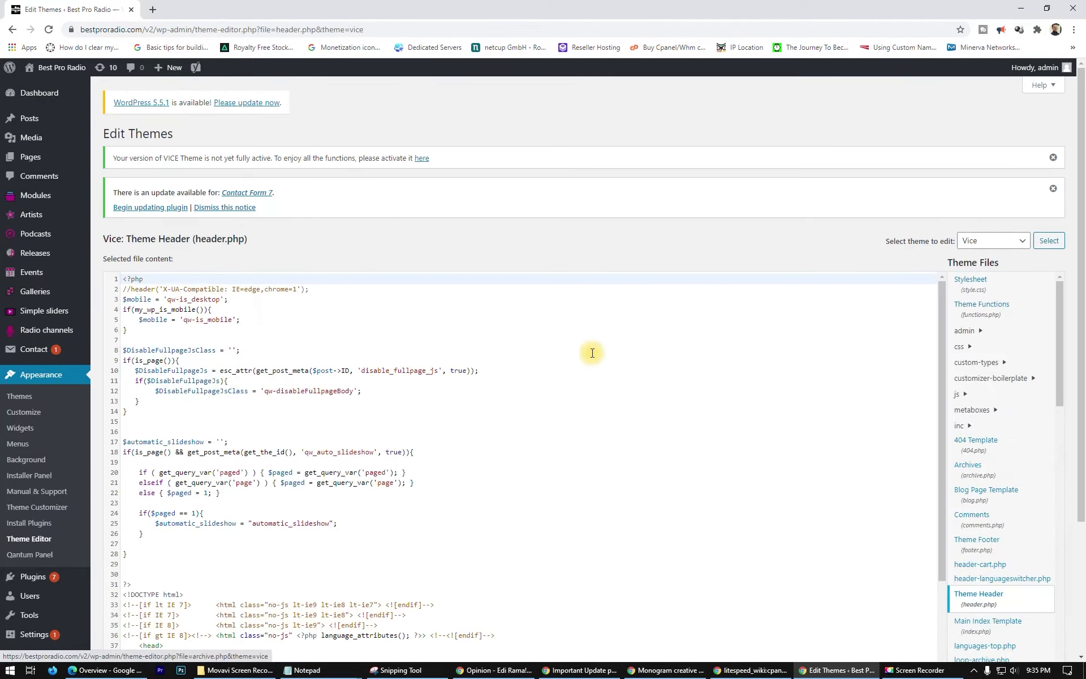
Step: Replace line 39 in the head section with the pasted AdSense script
scroll(251, 369, down, 5)
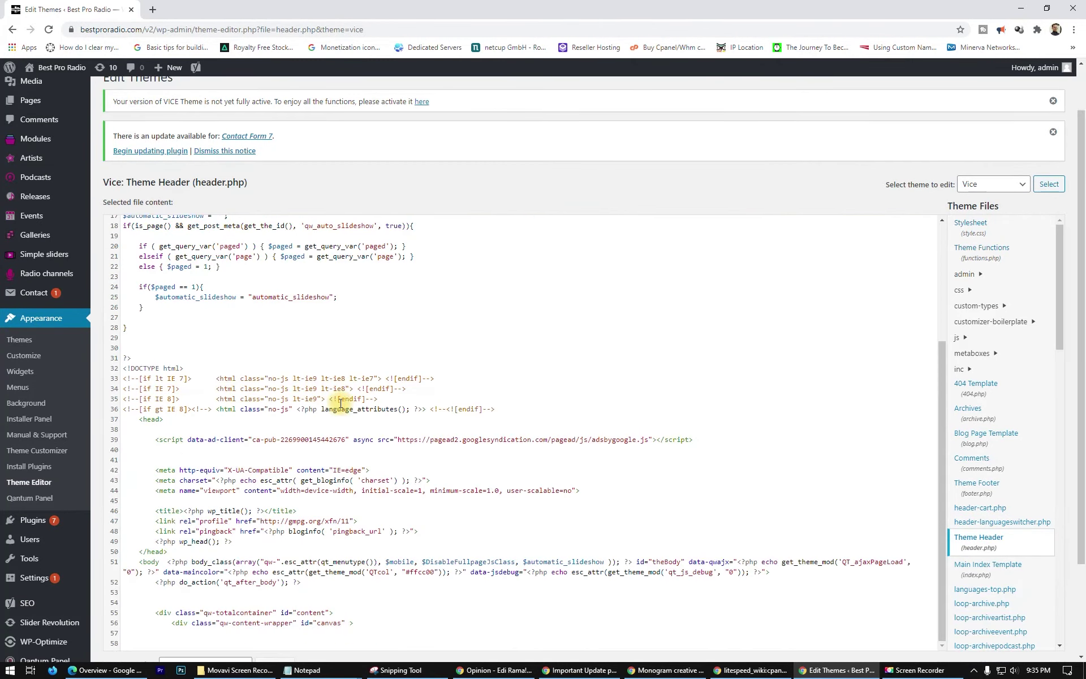
click(139, 419)
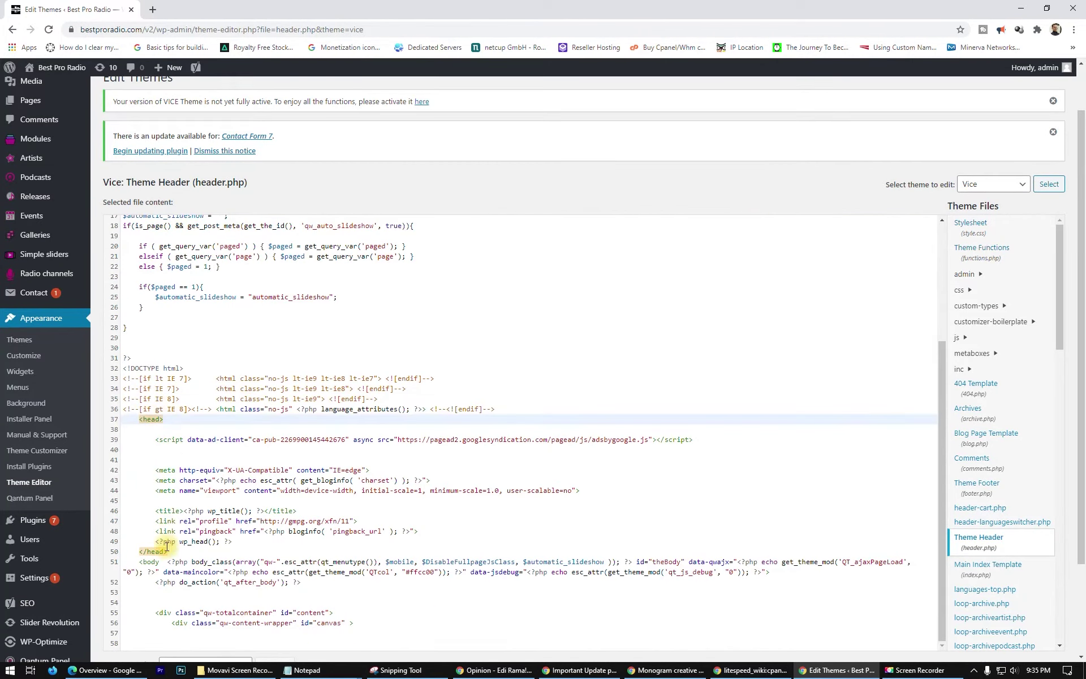
click(201, 443)
key(Home)
key(shift+End)
key(Delete)
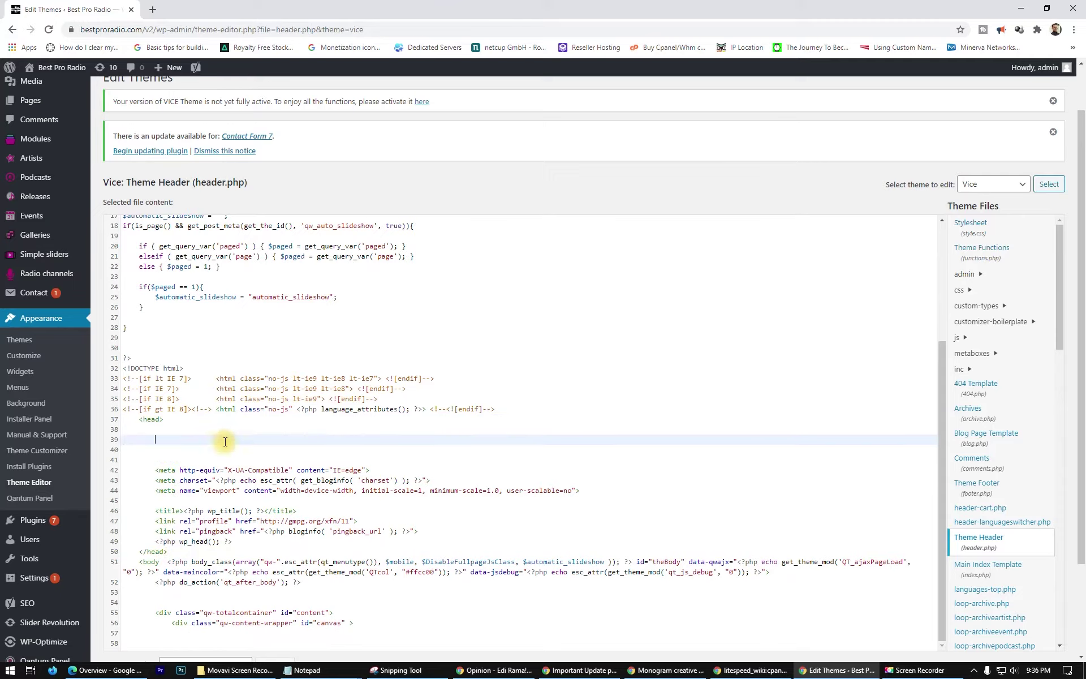
key(ctrl+v)
drag(151, 442, 698, 447)
click(697, 446)
Step: Save header.php with Update File
scroll(591, 437, down, 2)
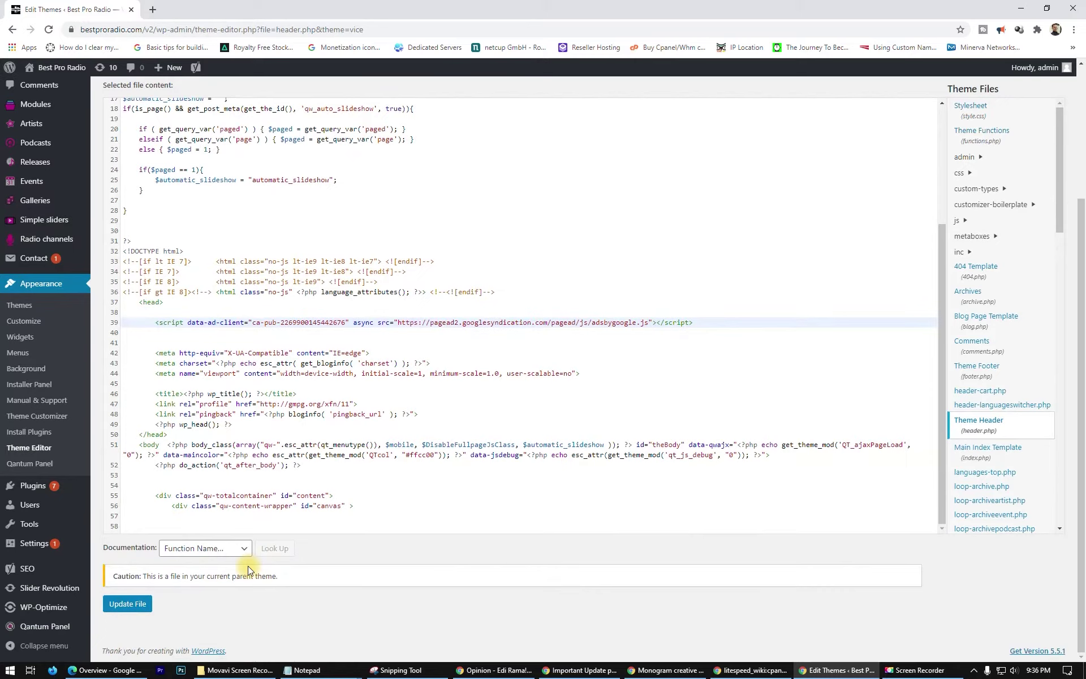
click(119, 608)
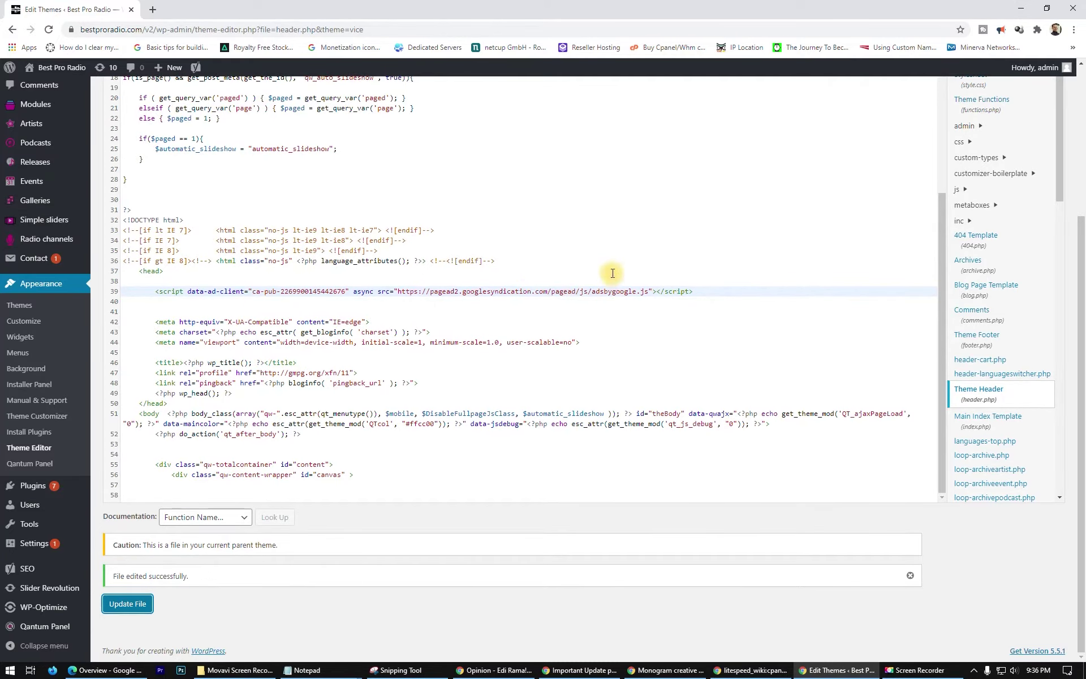
scroll(701, 232, up, 3)
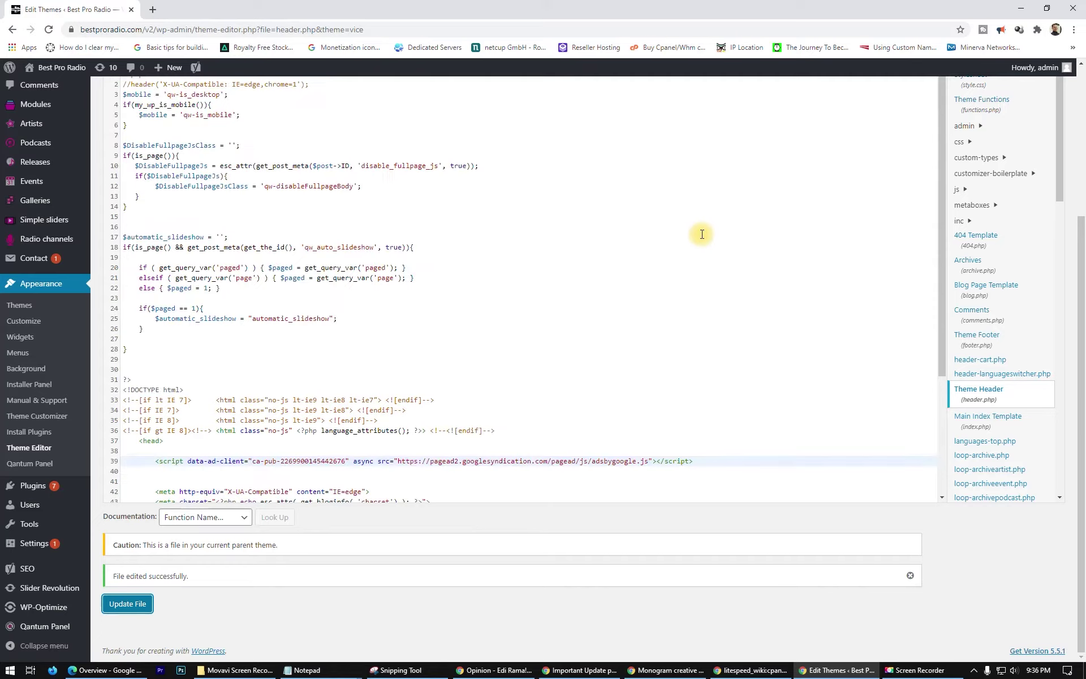
Step: Open Best Pro Radio from the admin bar in a new tab and scroll through Channels, Releases and About Us
scroll(244, 247, up, 2)
middle_click(56, 67)
click(170, 7)
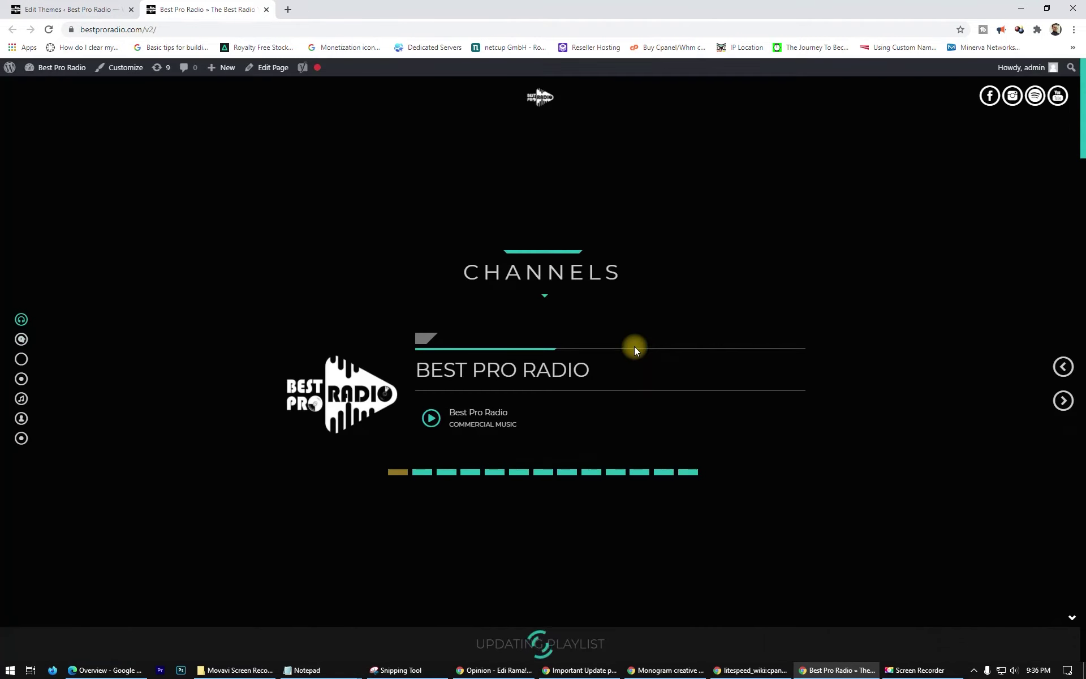
scroll(829, 354, down, 15)
scroll(834, 369, down, 5)
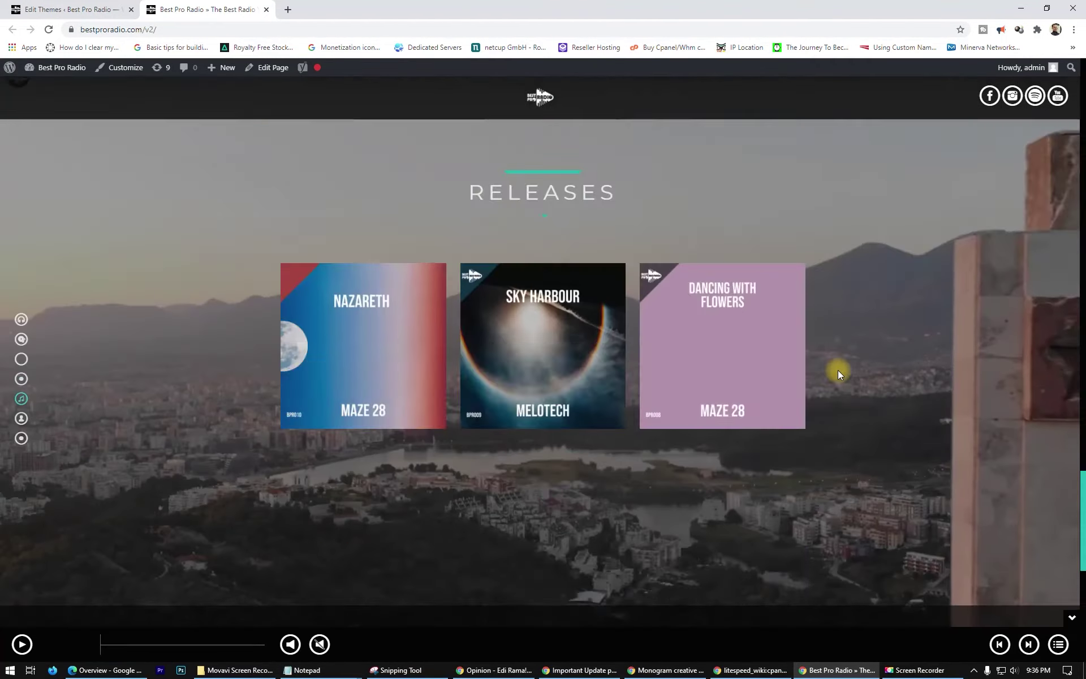
scroll(838, 369, up, 4)
scroll(831, 362, up, 12)
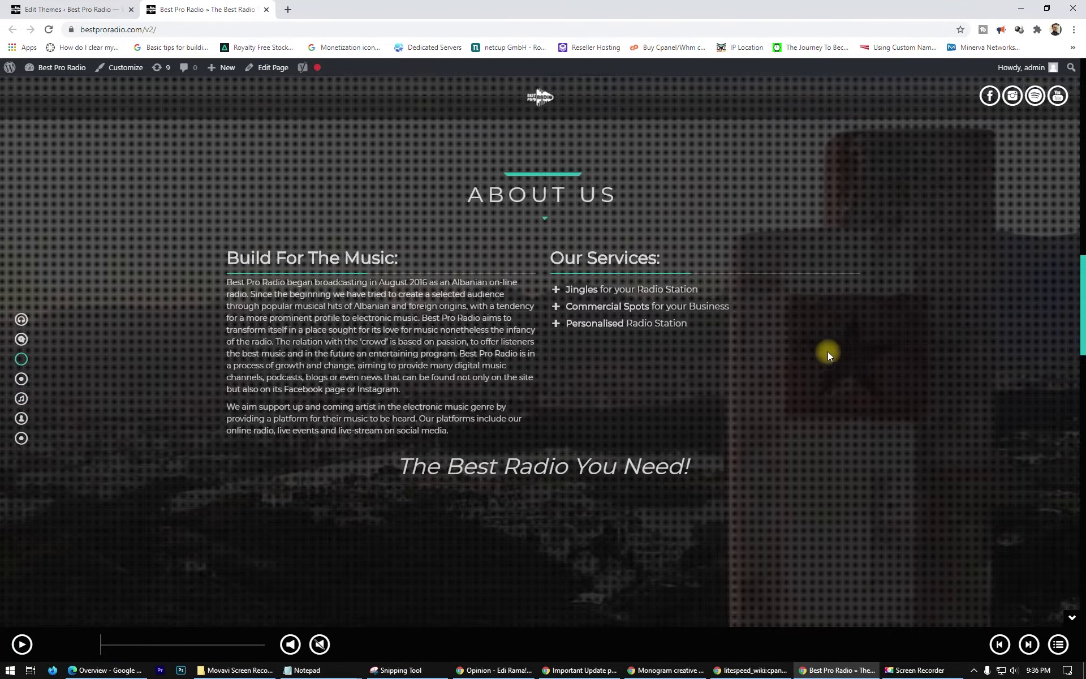
scroll(783, 342, down, 3)
scroll(699, 344, down, 10)
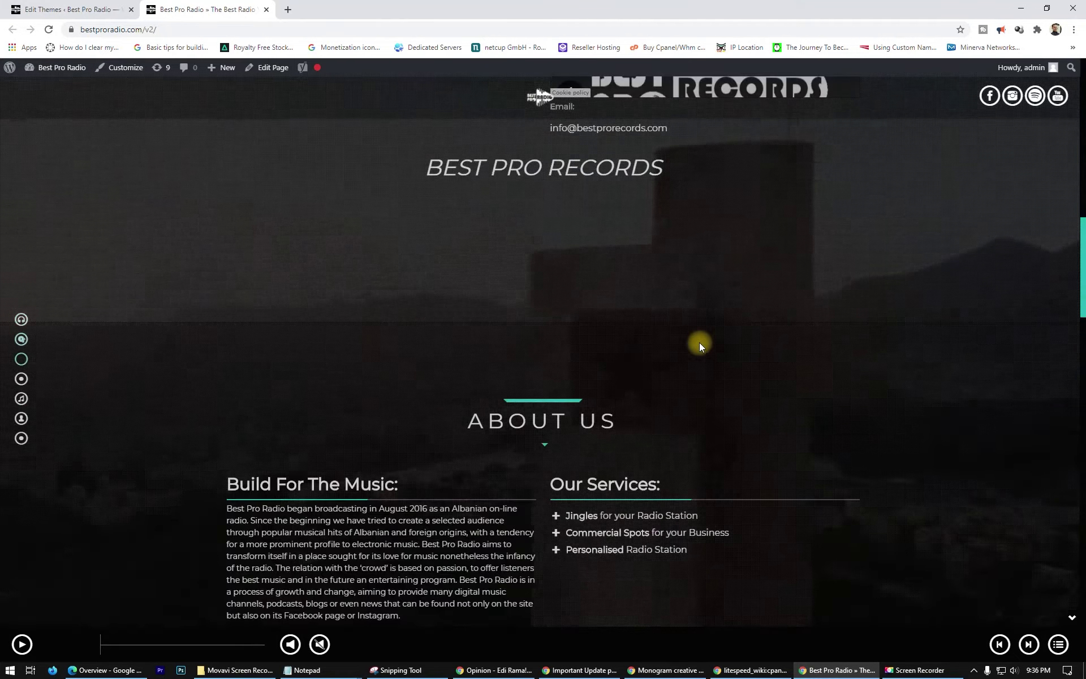
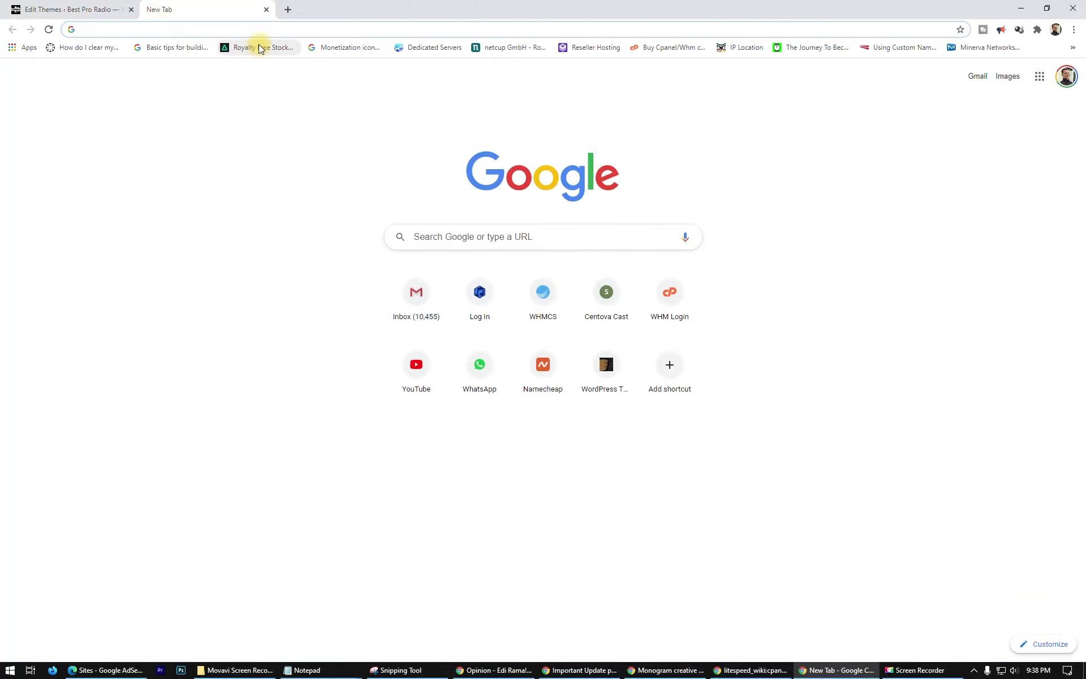
Step: Load the www77.totaal hosting control panel and open its File Manager
text(www77.totaal)
key(Return)
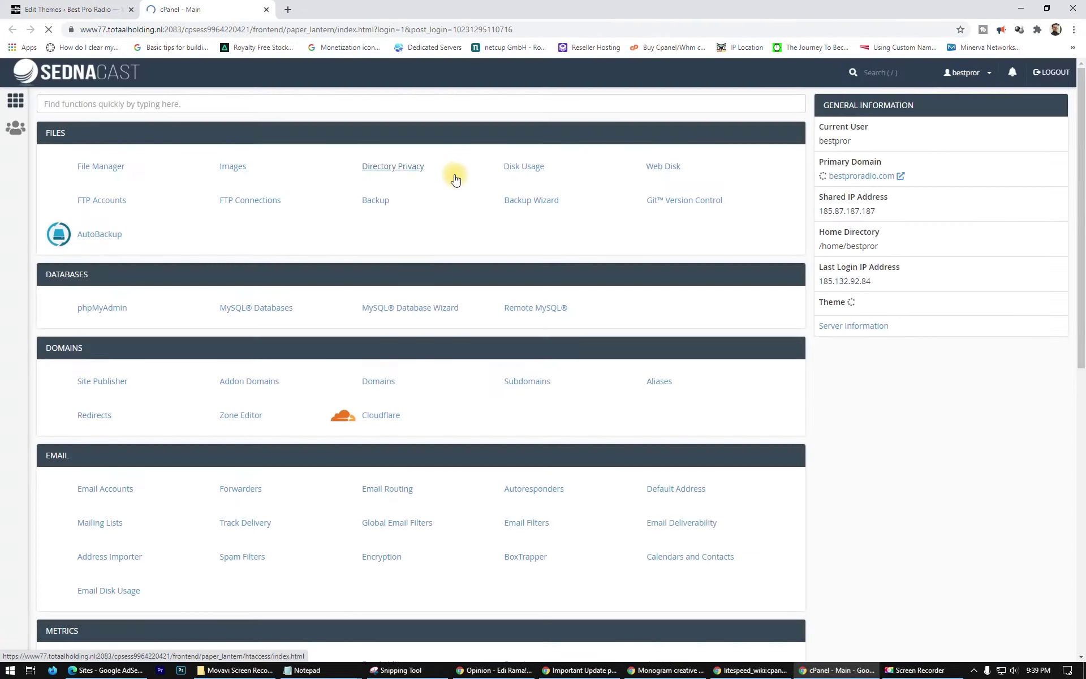
click(101, 167)
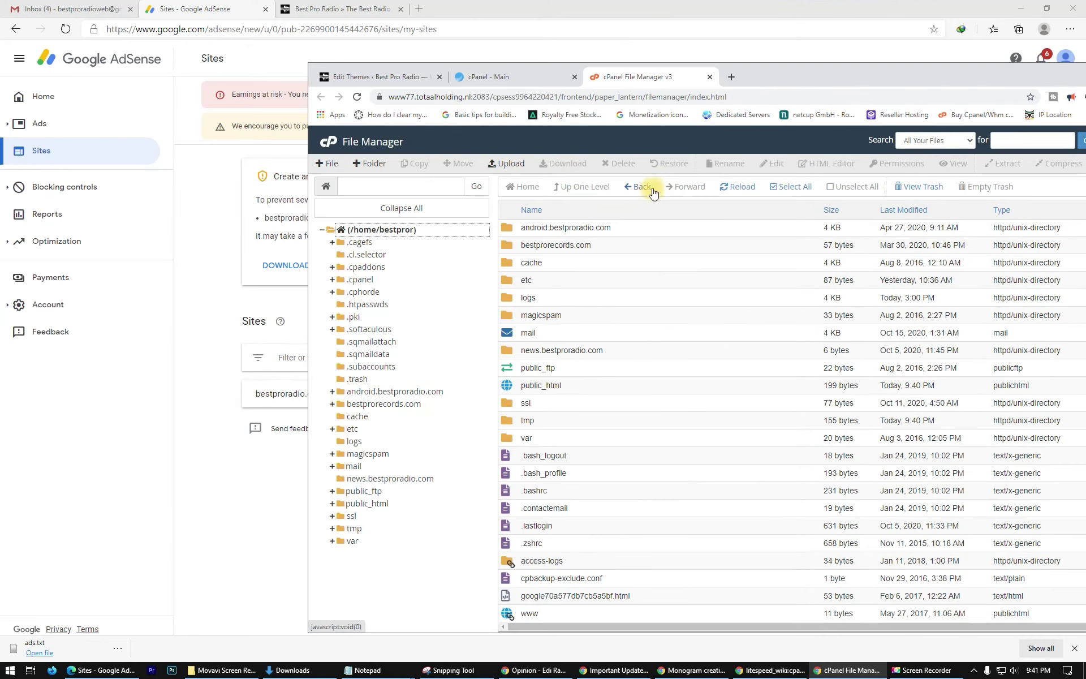
Step: Upload ads.txt into /home/bestpror, refresh the listing, and reload the AdSense Sites page
click(503, 163)
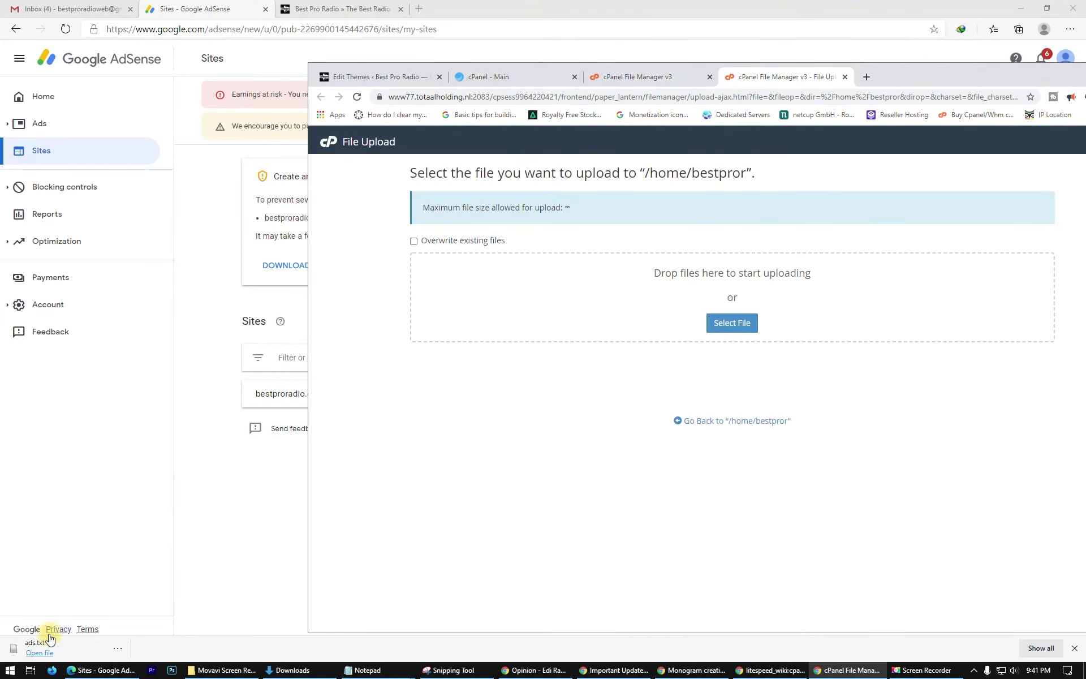
drag(32, 644, 483, 291)
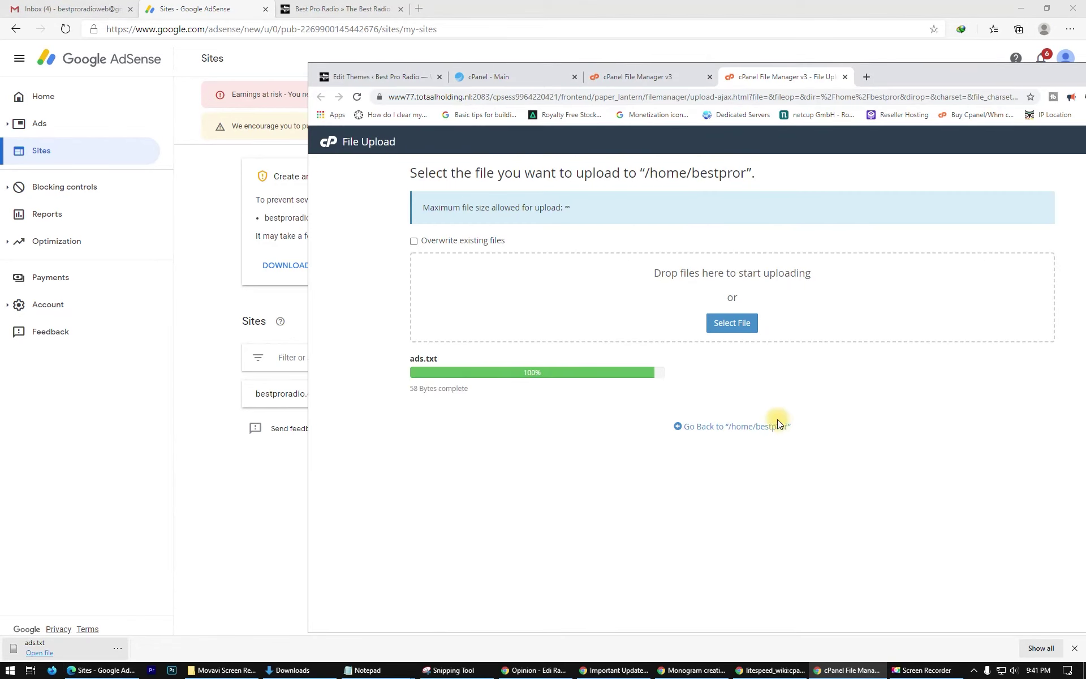
click(723, 427)
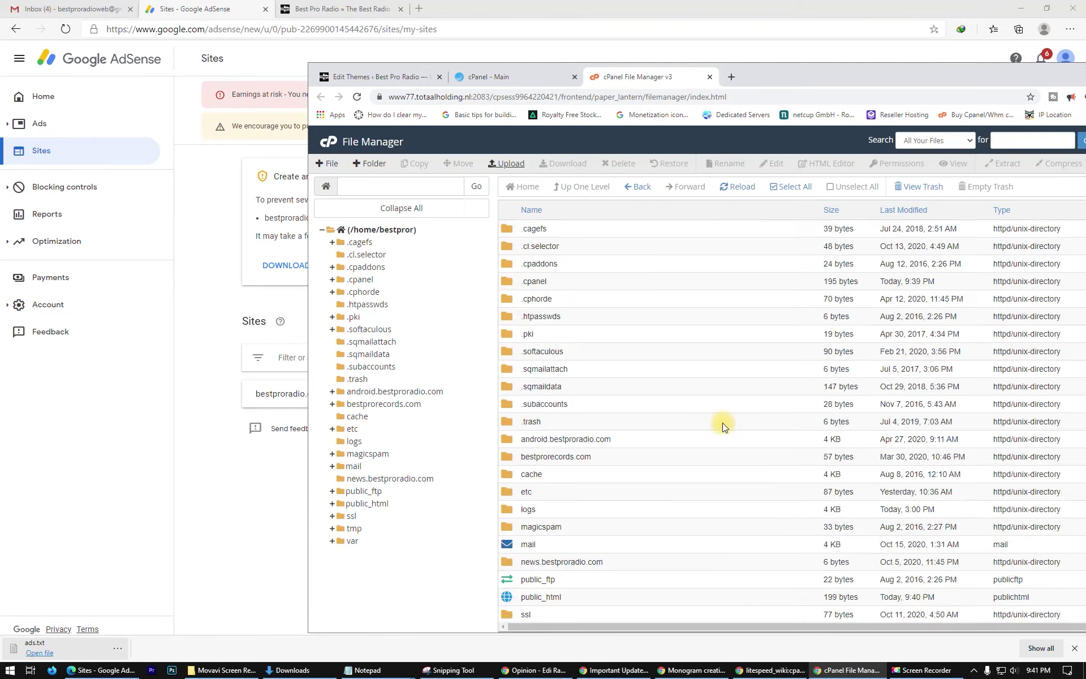
click(737, 187)
scroll(735, 469, down, 4)
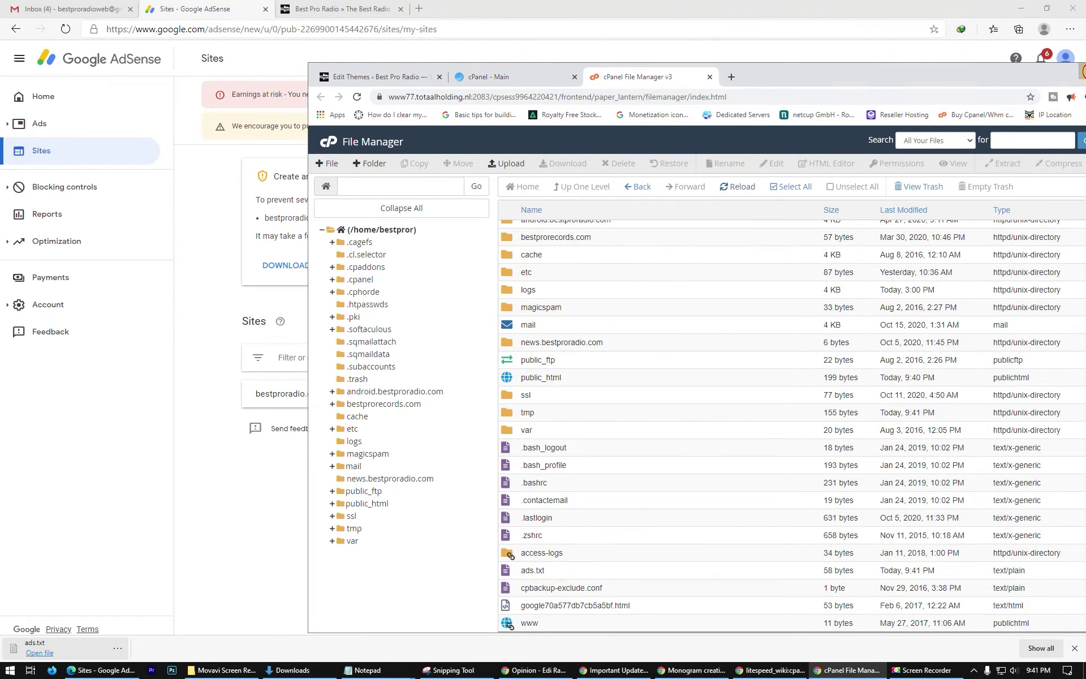
click(305, 270)
key(F5)
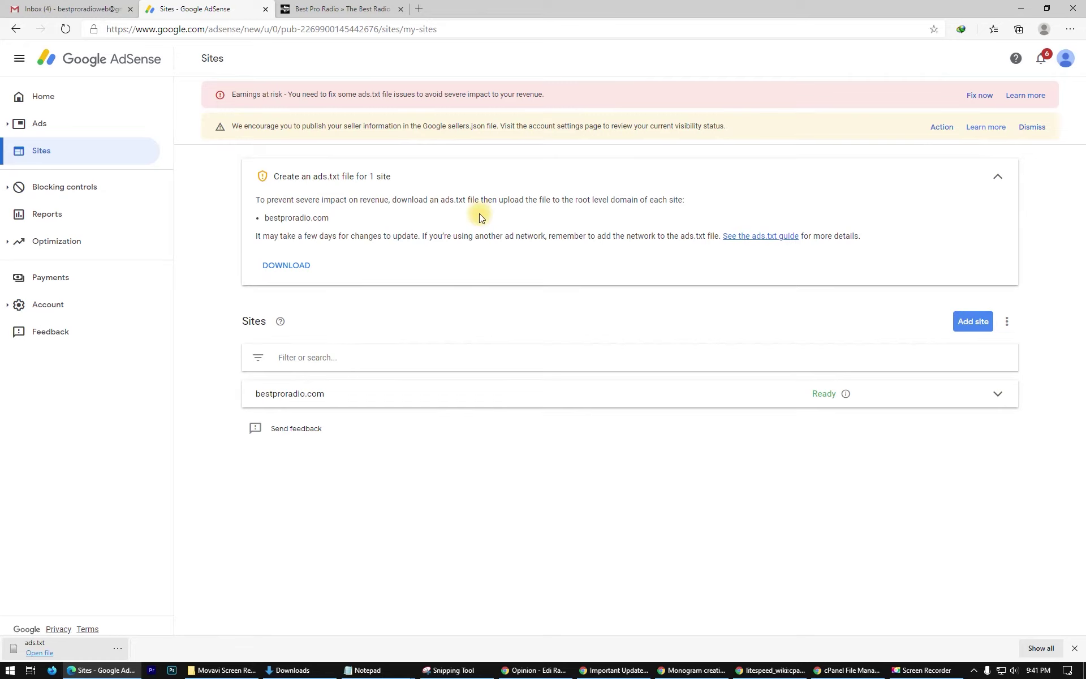
Step: Confirm bestproradio.com is Ready, close the three Chrome control-panel tabs, and reload Best Pro Radio
click(975, 97)
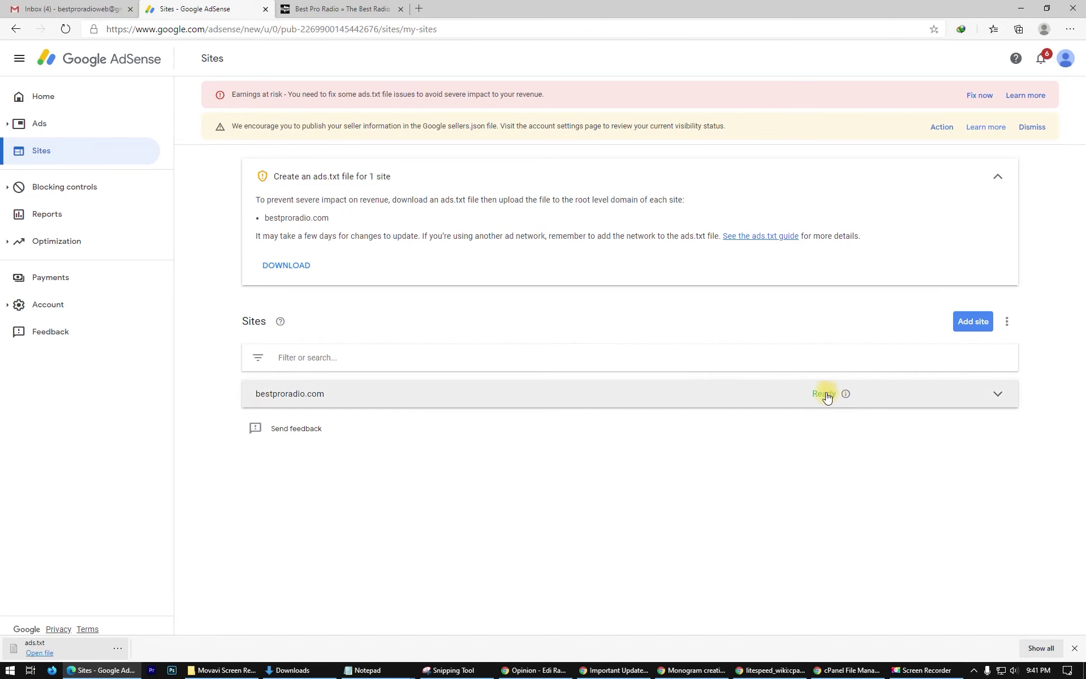
click(742, 403)
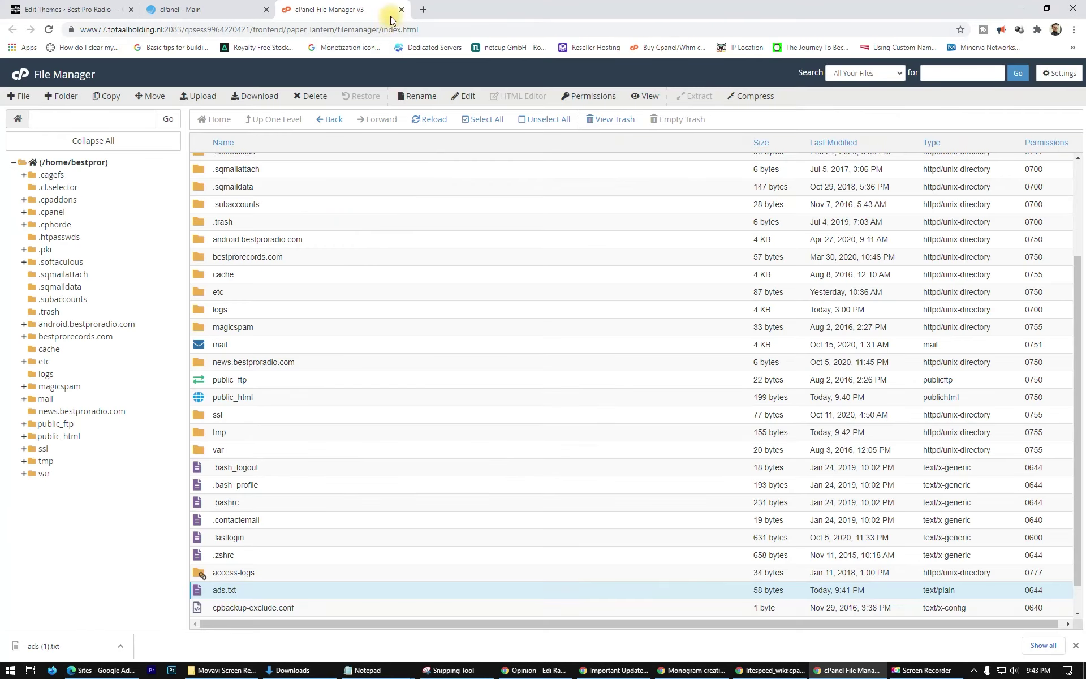
click(402, 10)
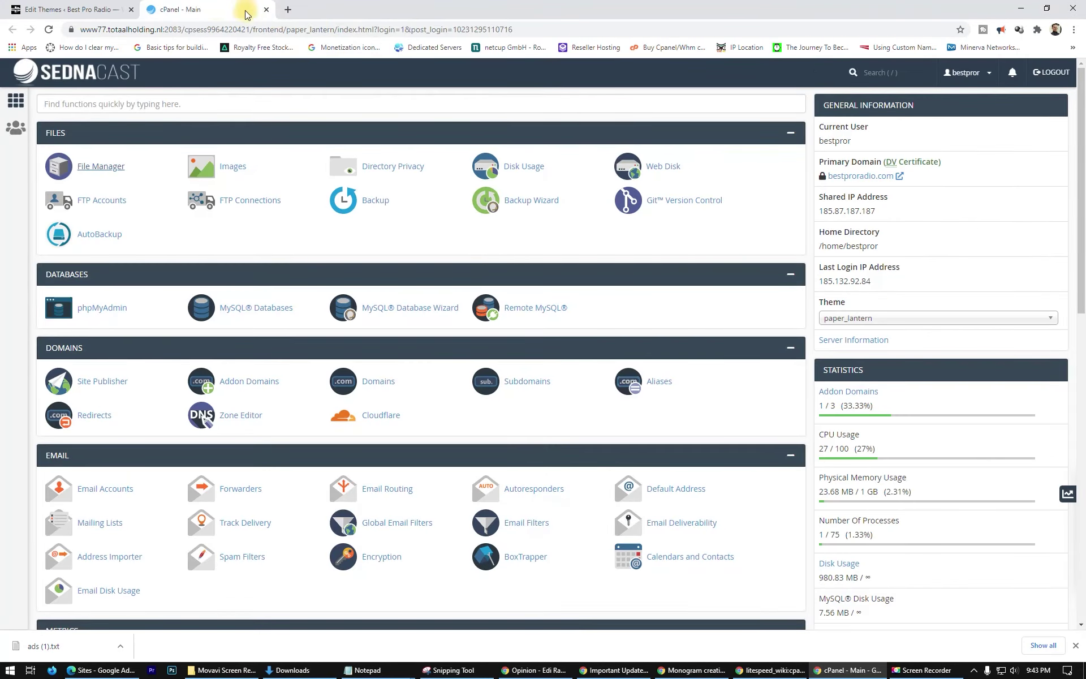
click(267, 10)
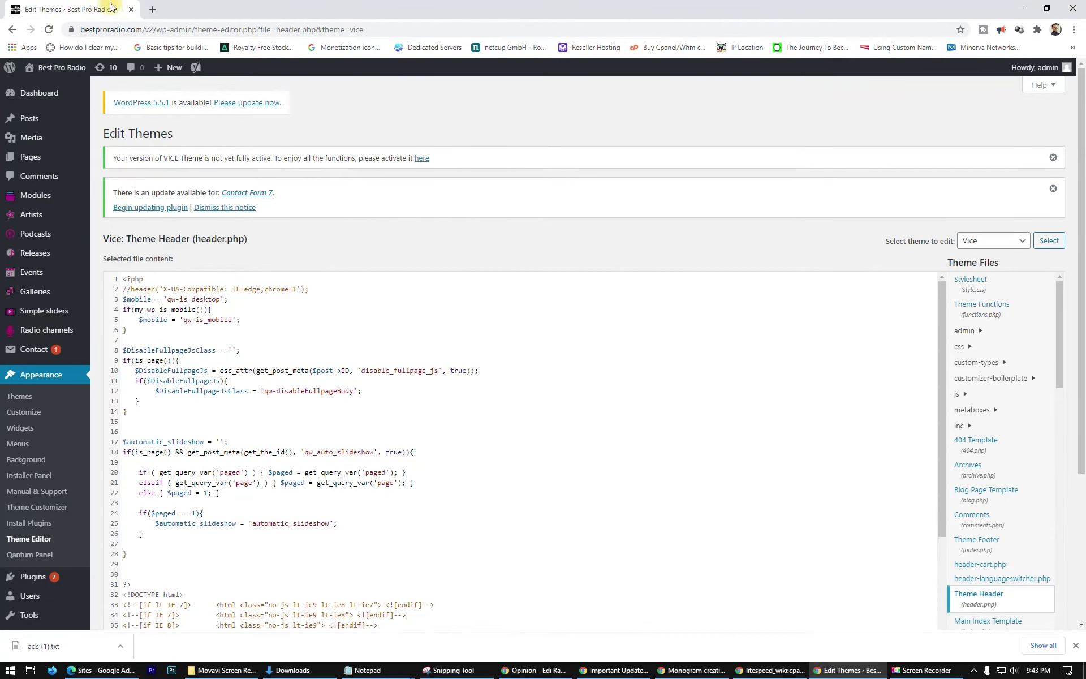
click(130, 9)
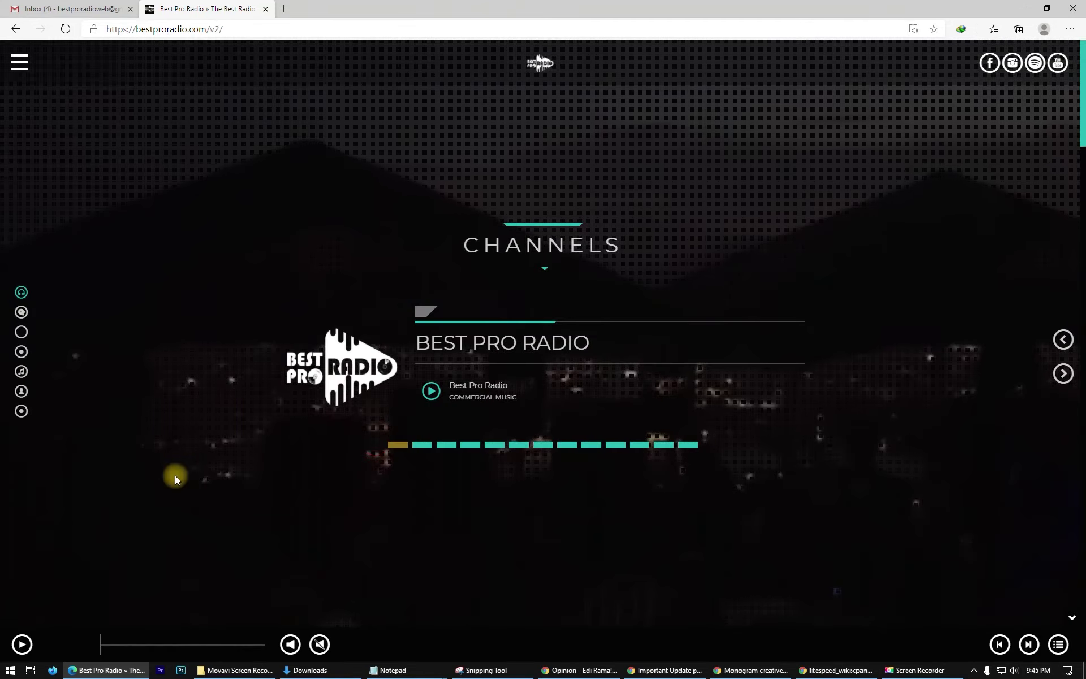
key(F5)
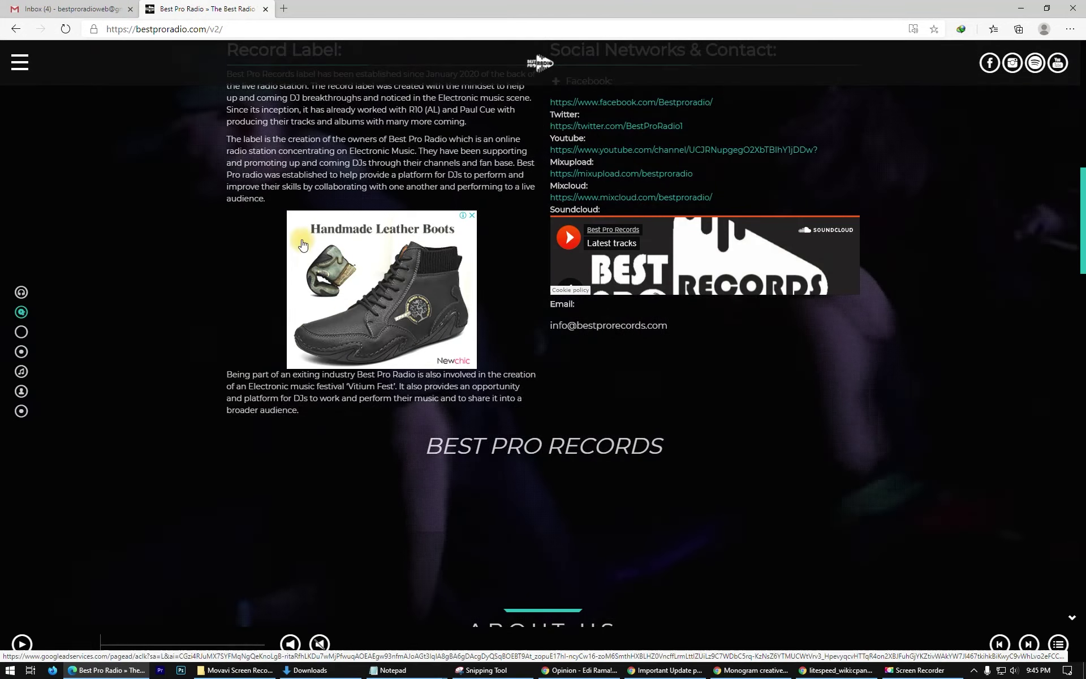
scroll(576, 402, down, 10)
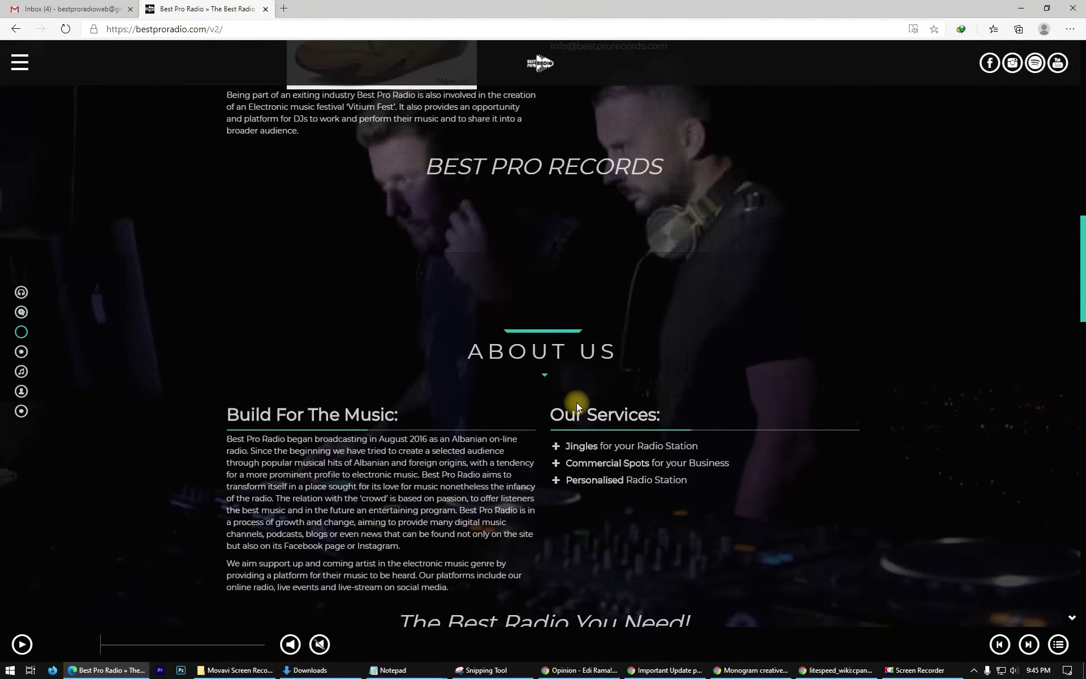
scroll(575, 415, up, 4)
scroll(575, 416, down, 8)
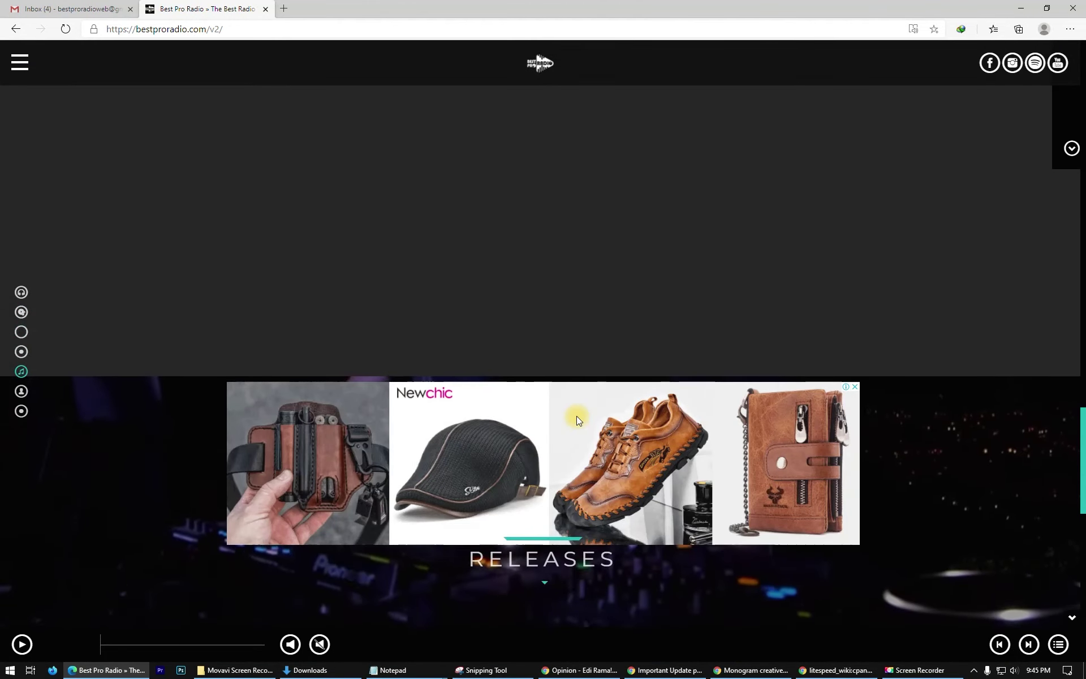
scroll(396, 345, up, 3)
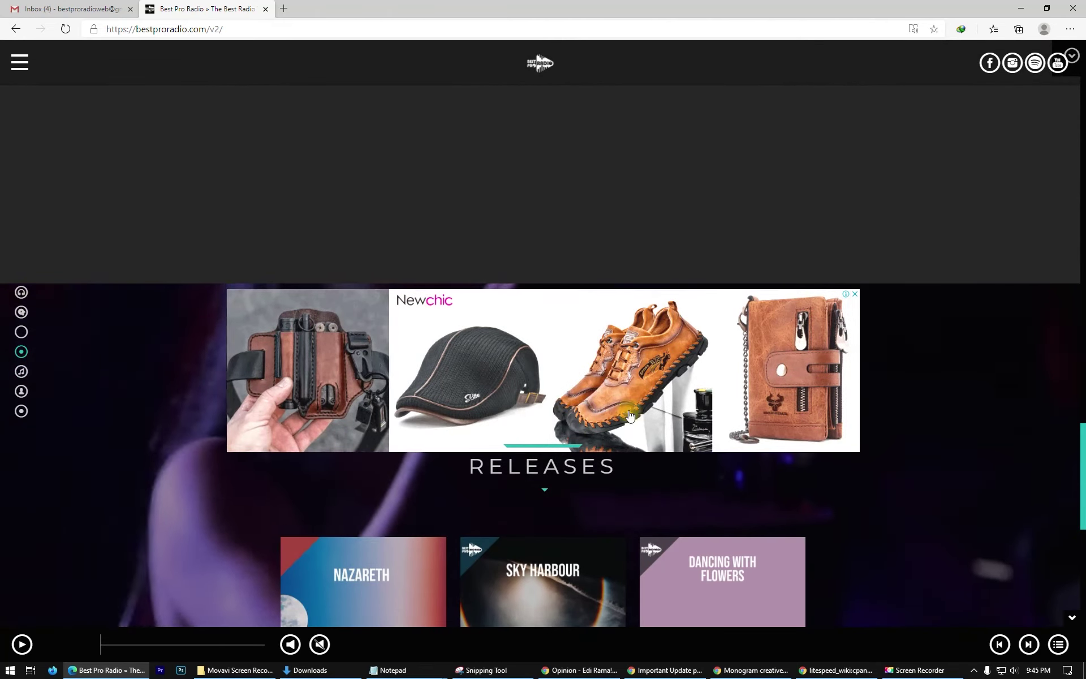
scroll(221, 383, down, 3)
scroll(565, 316, down, 5)
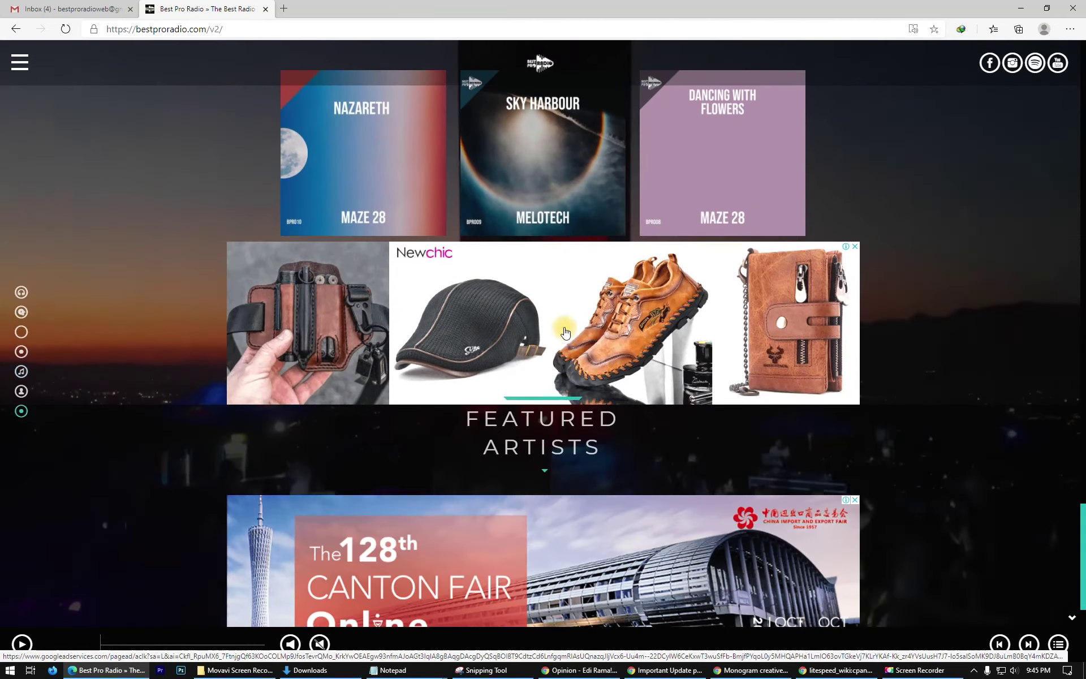
scroll(560, 305, down, 5)
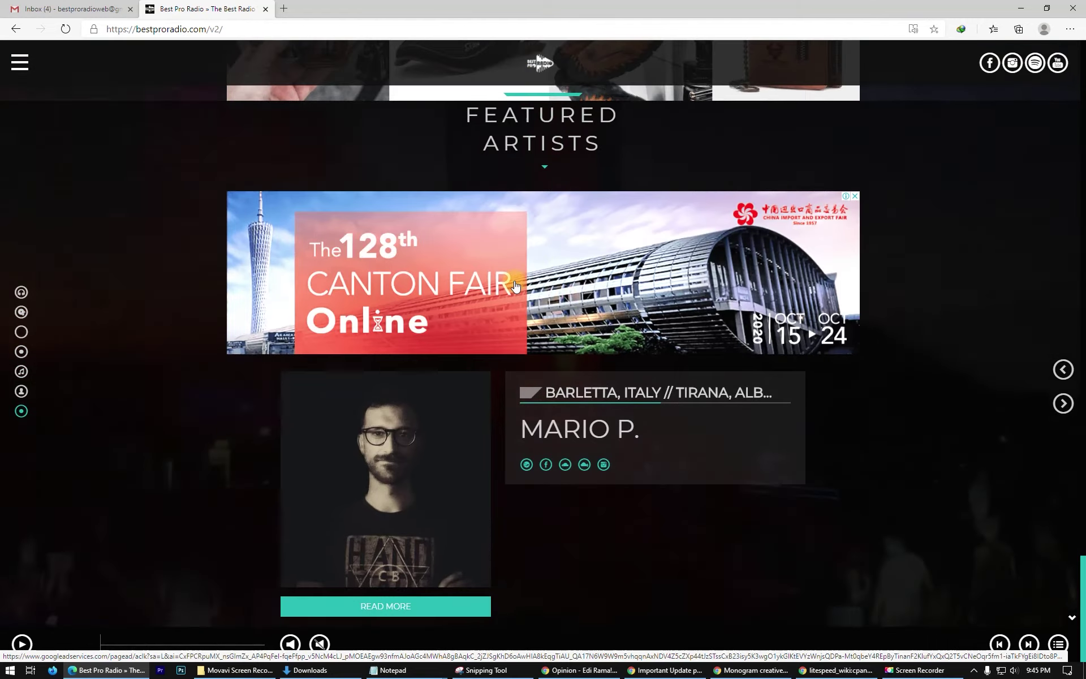
scroll(986, 400, up, 4)
scroll(986, 401, up, 10)
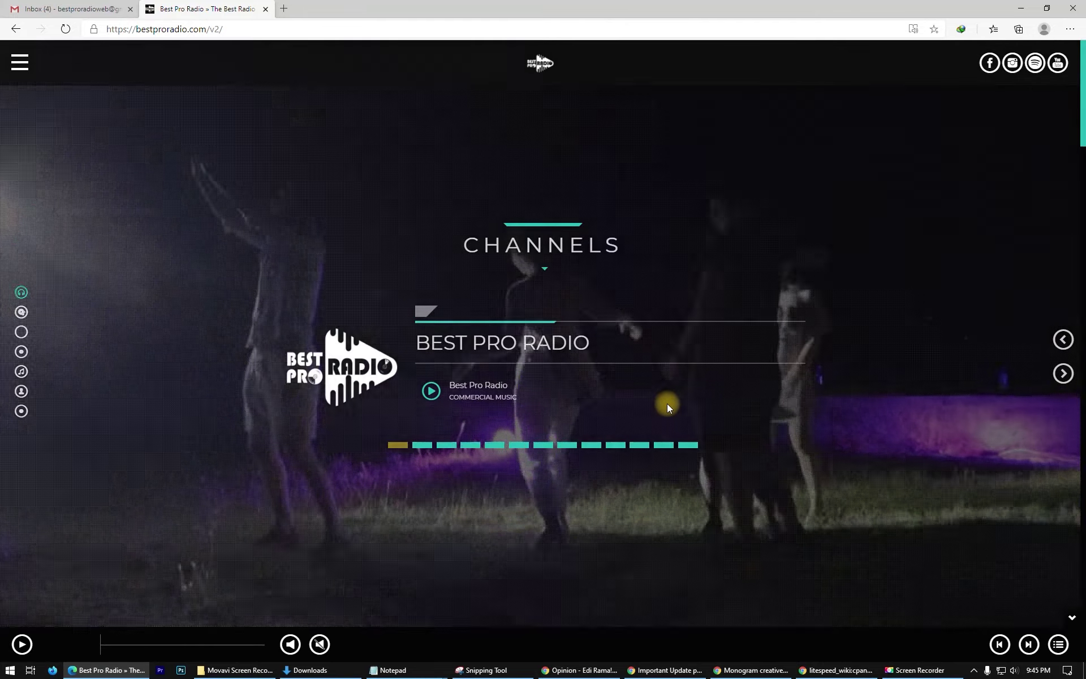
scroll(643, 414, down, 5)
scroll(643, 415, down, 5)
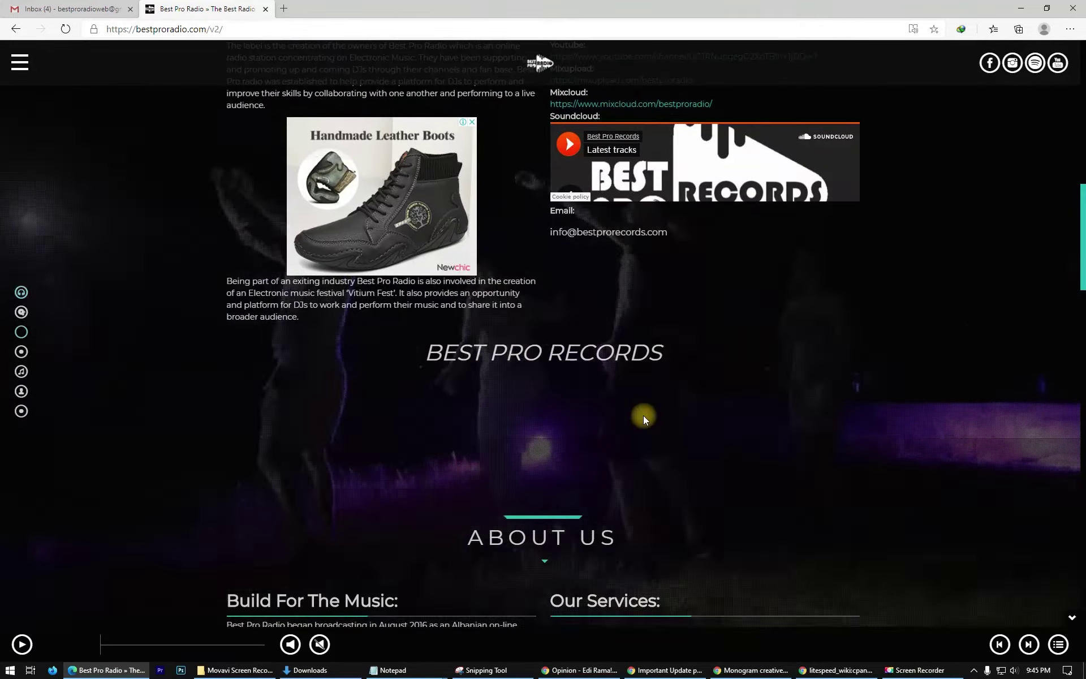
scroll(633, 410, up, 10)
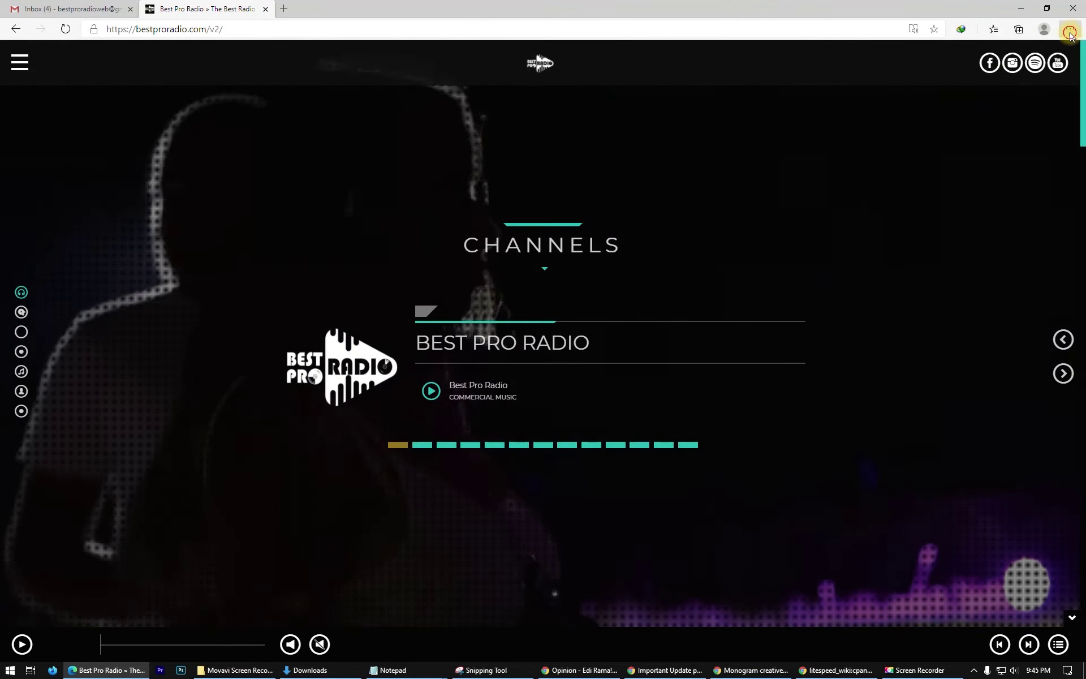
Step: Open the Best Pro Radio site in the phone's browser through the scrcpy mirror
click(1070, 29)
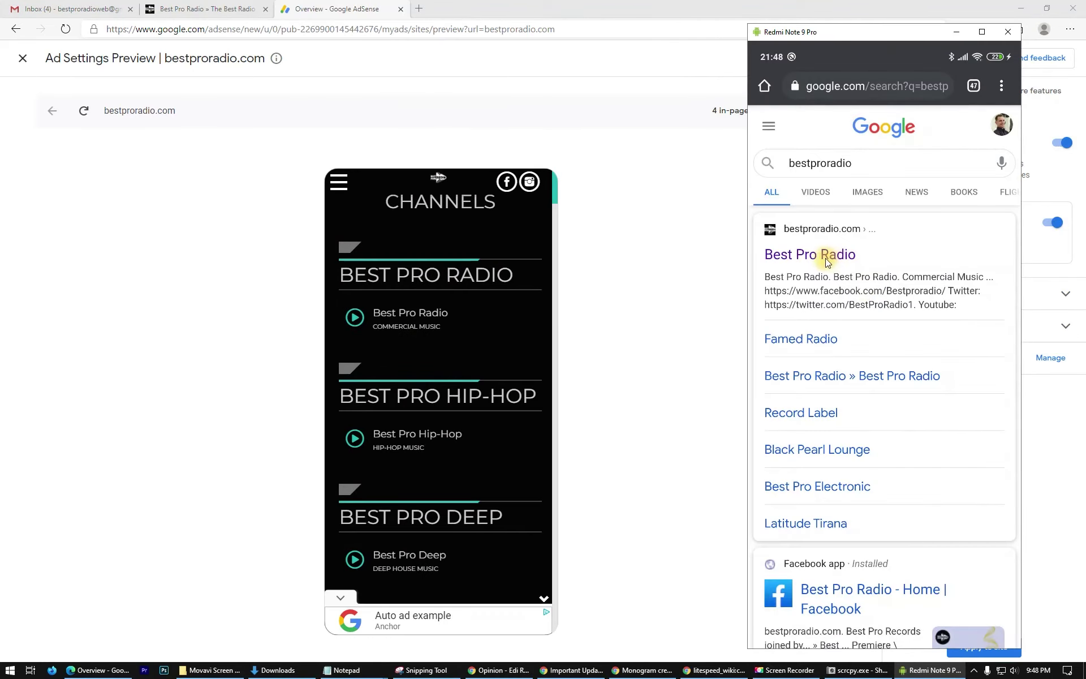
click(824, 262)
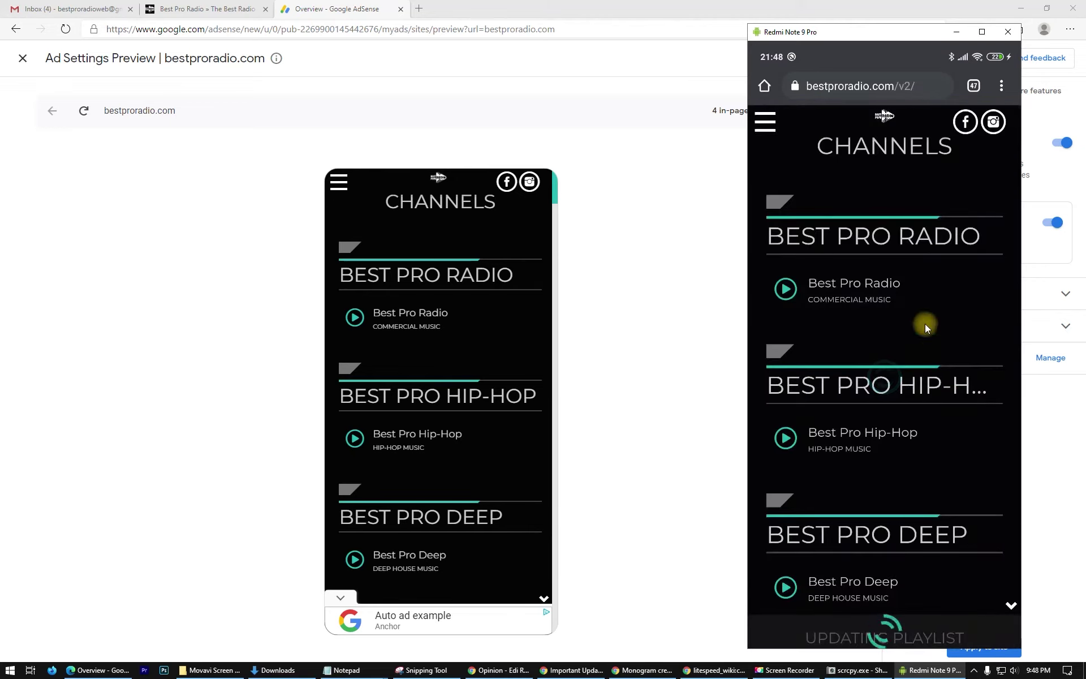
drag(891, 29, 843, 23)
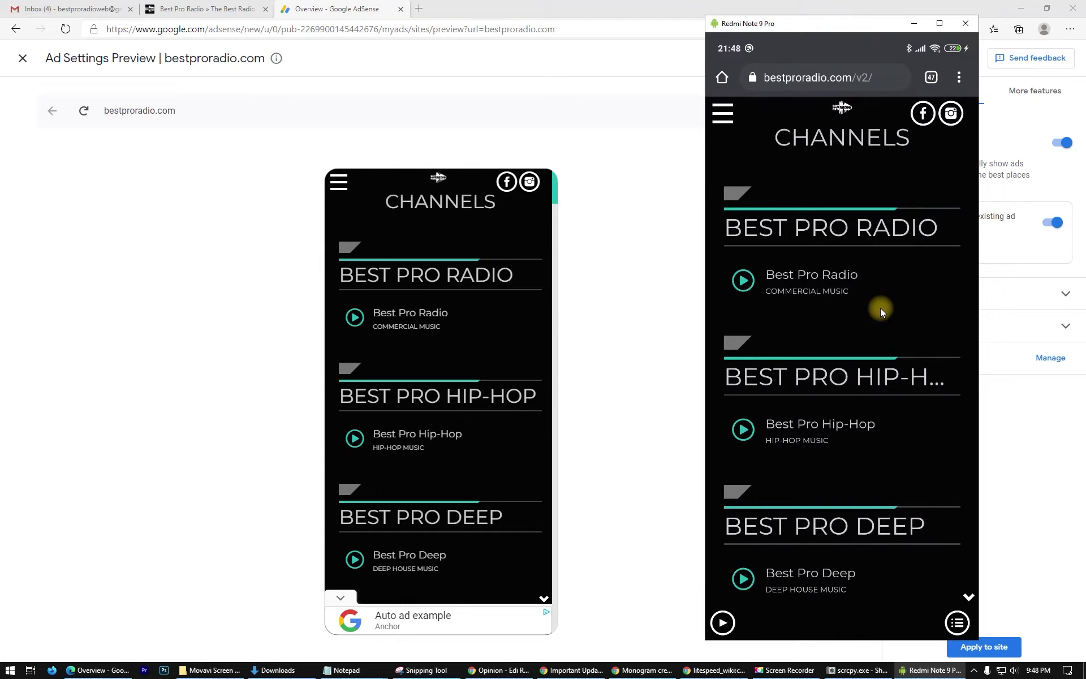
Step: Scroll through bestproradio.com on the phone to check ads appear throughout, then return to AdSense
scroll(880, 308, down, 5)
scroll(880, 307, down, 10)
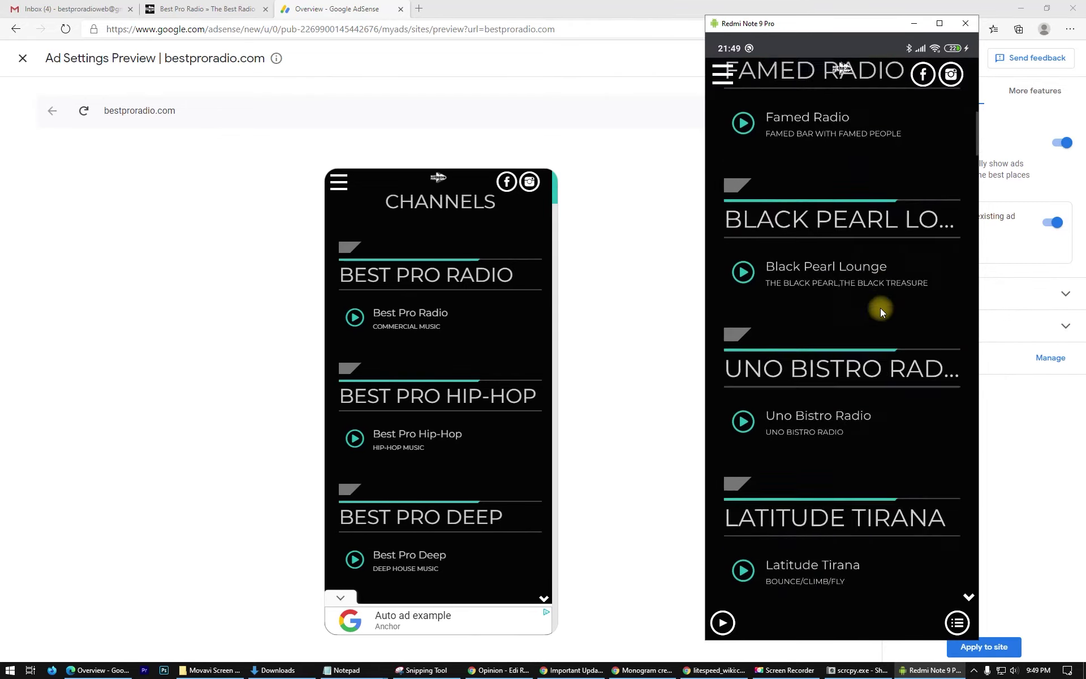
scroll(880, 308, down, 10)
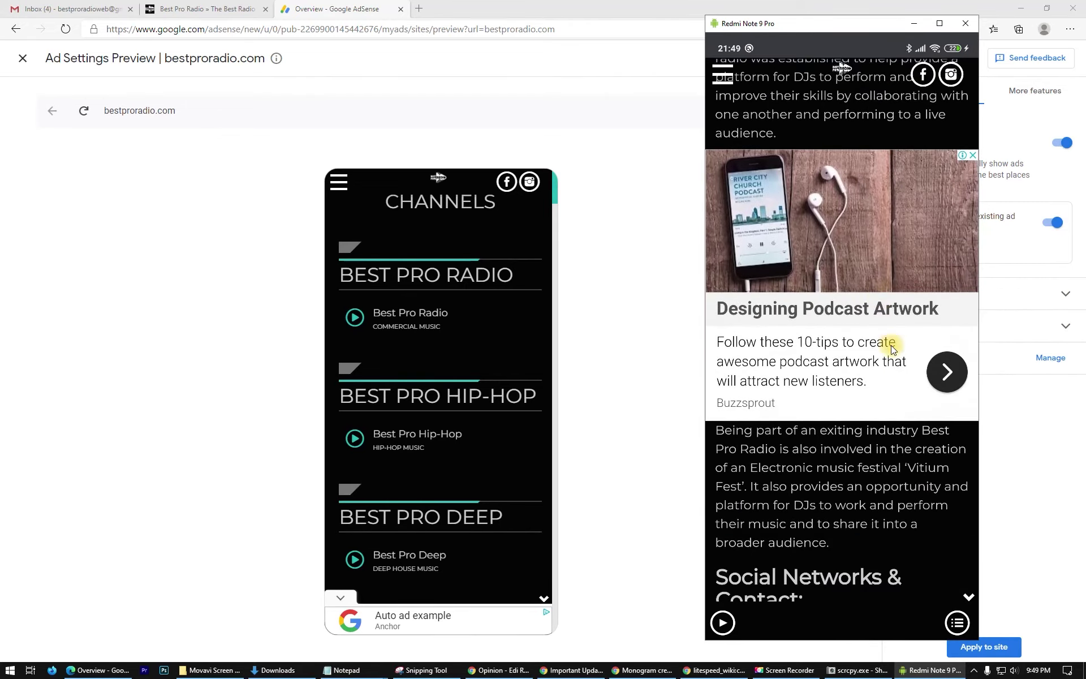
scroll(891, 346, up, 2)
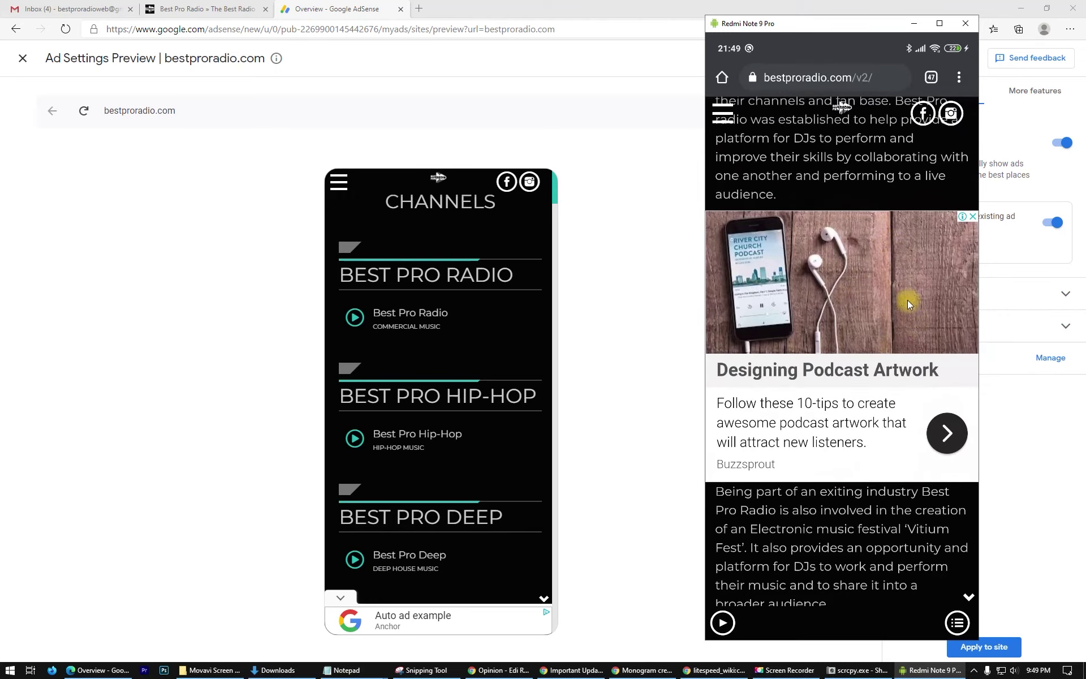
scroll(908, 302, down, 8)
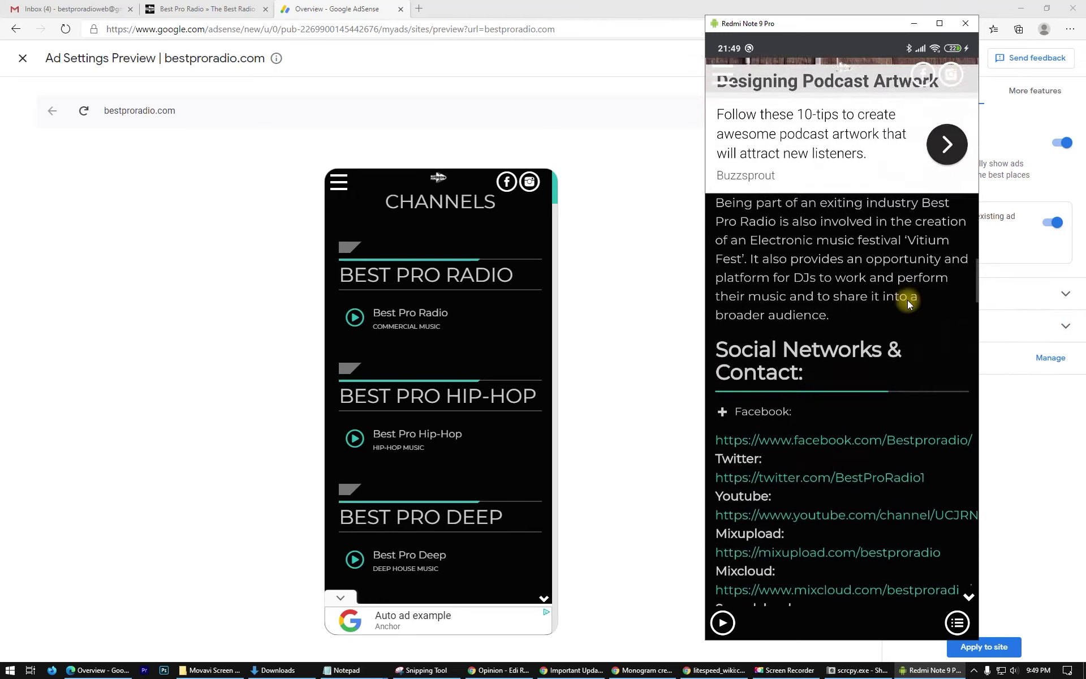
scroll(907, 300, down, 12)
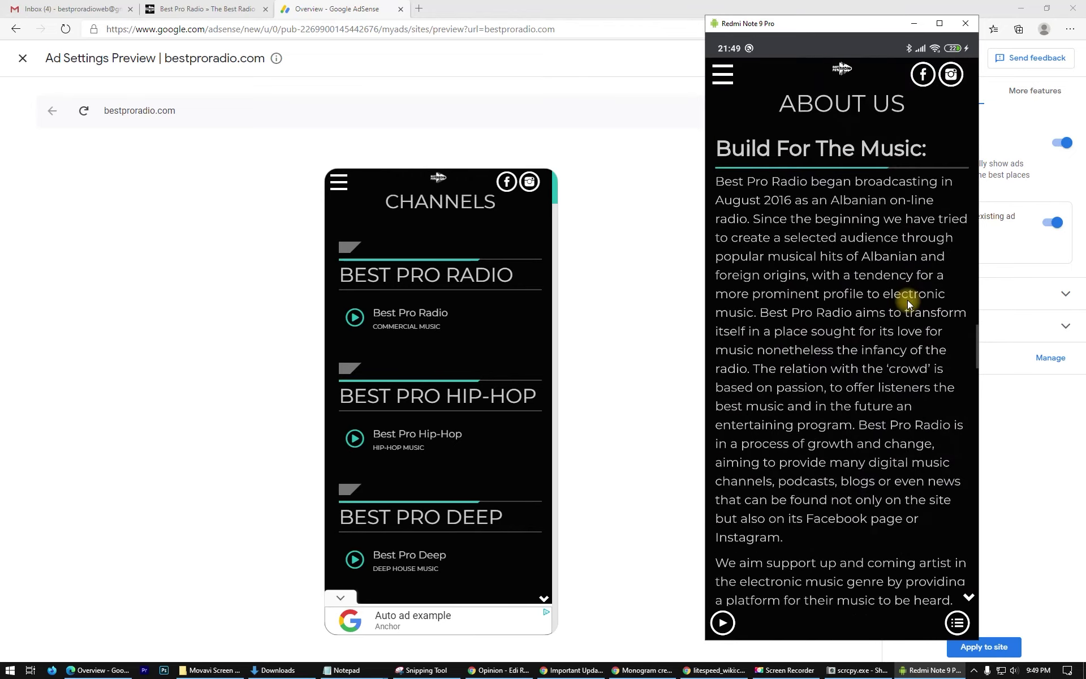
scroll(907, 300, down, 8)
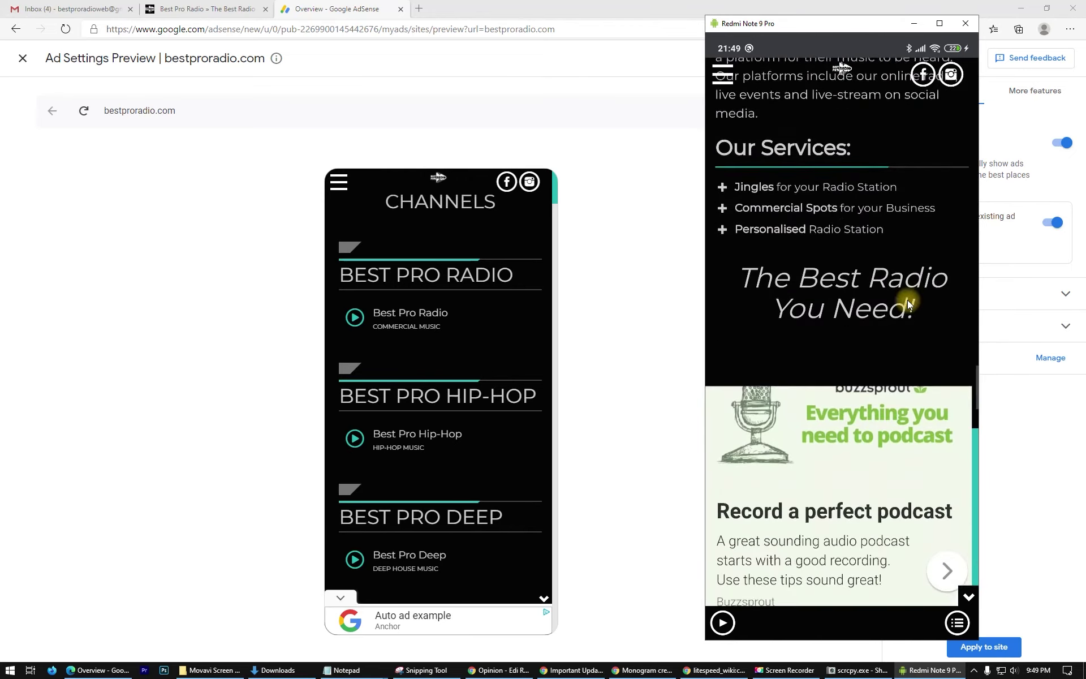
scroll(907, 299, down, 2)
scroll(907, 300, up, 2)
scroll(907, 300, down, 1)
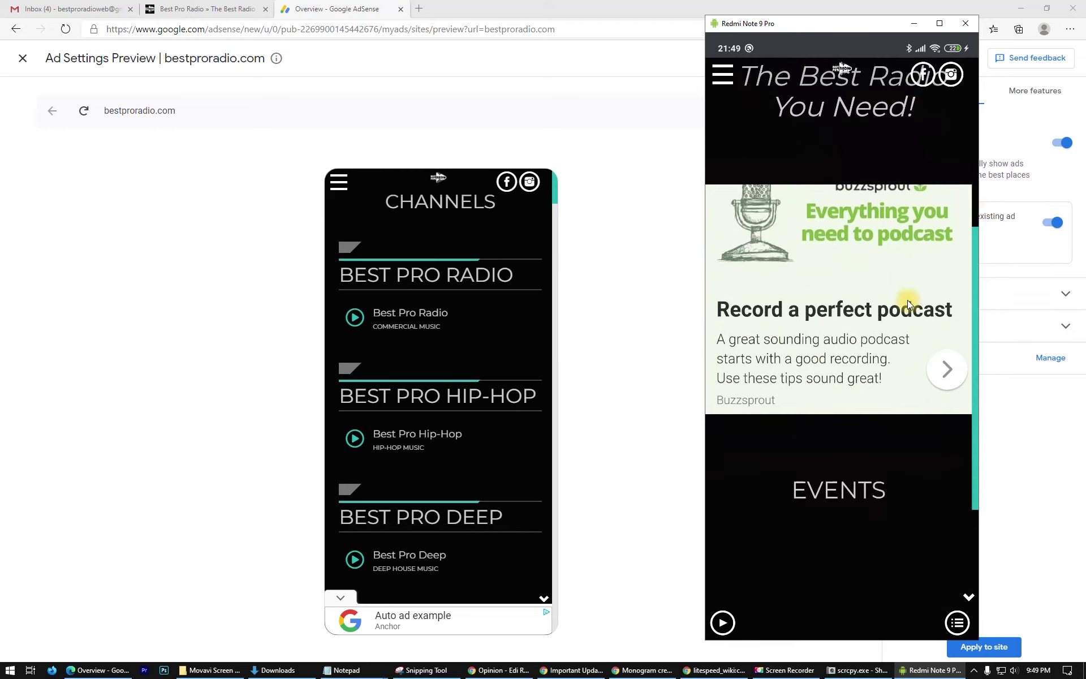
scroll(907, 300, down, 6)
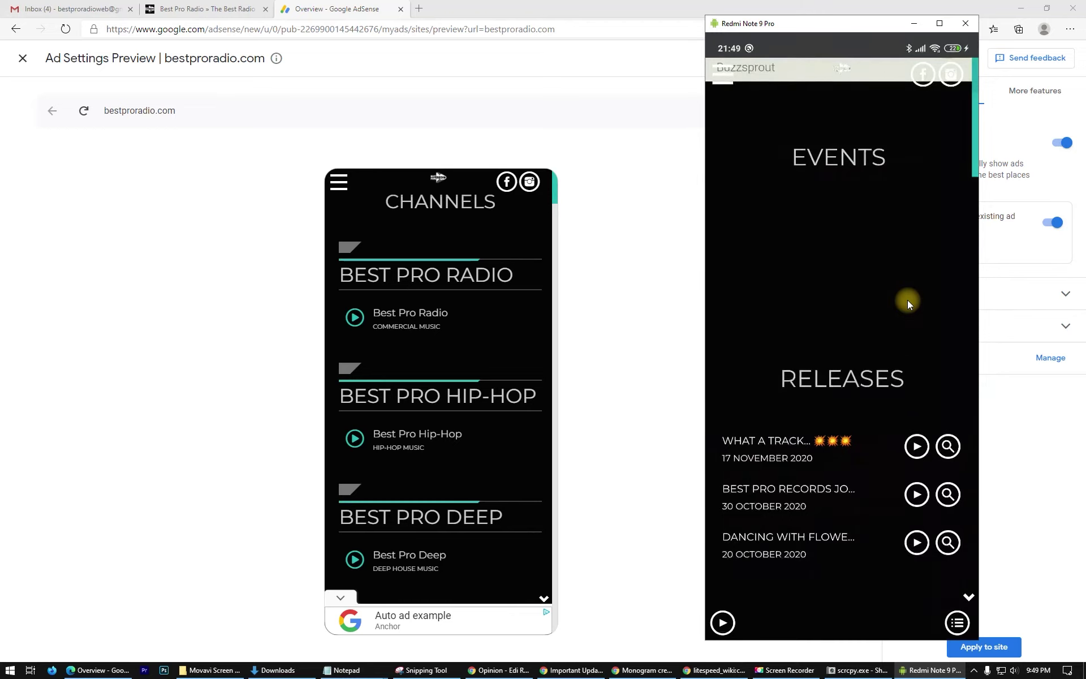
scroll(907, 299, down, 8)
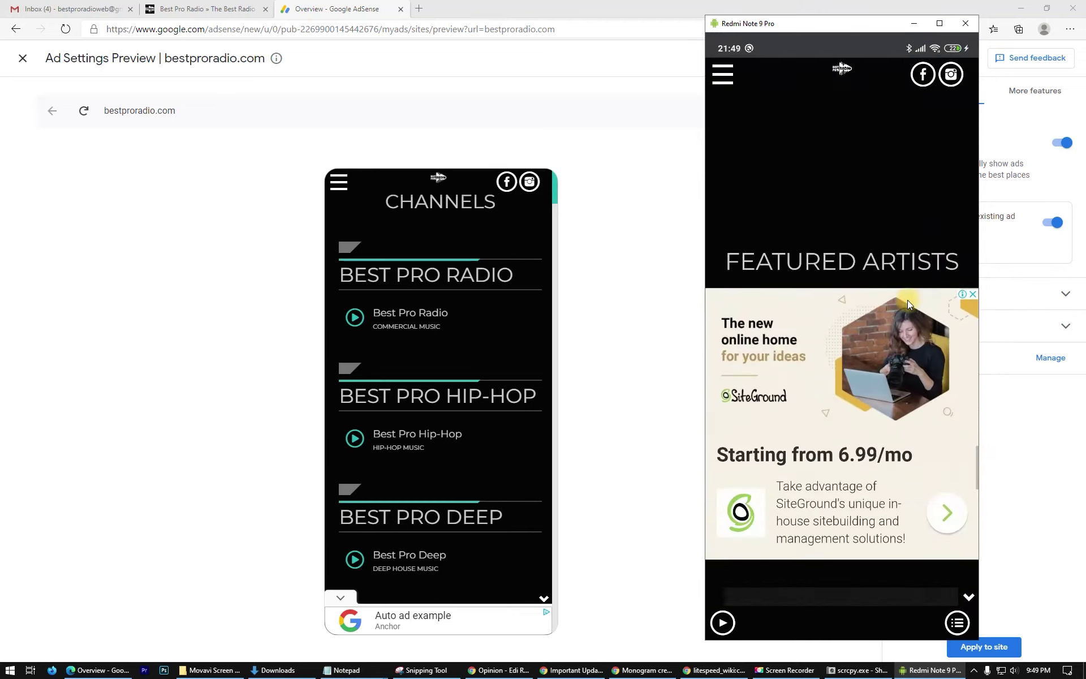
scroll(907, 299, down, 5)
scroll(907, 300, down, 6)
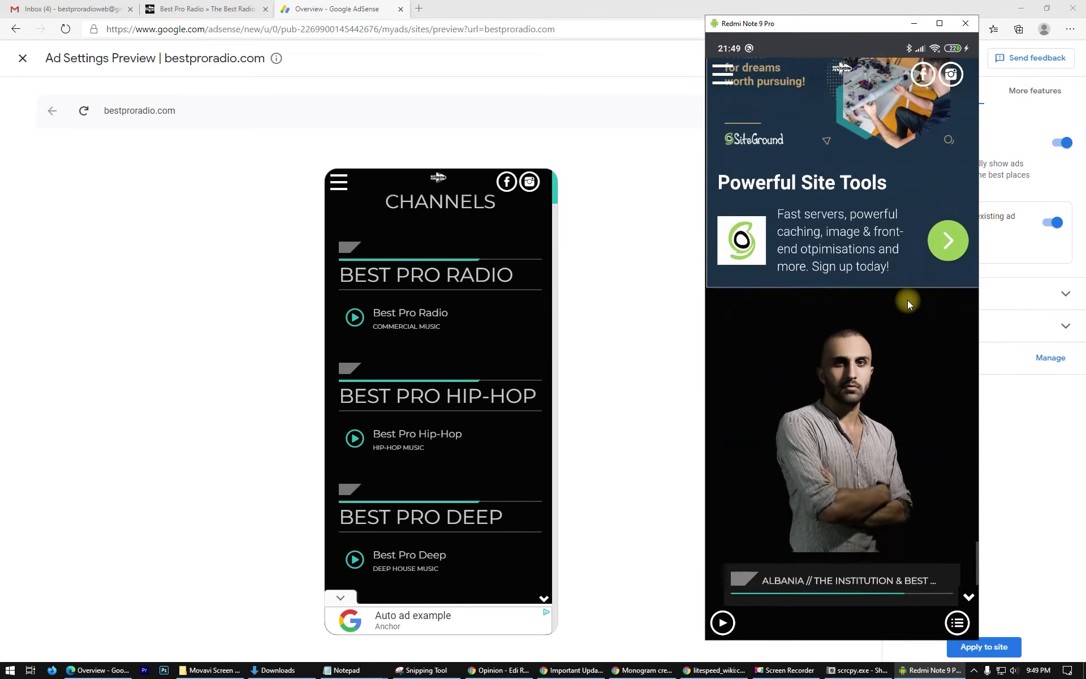
scroll(907, 299, down, 5)
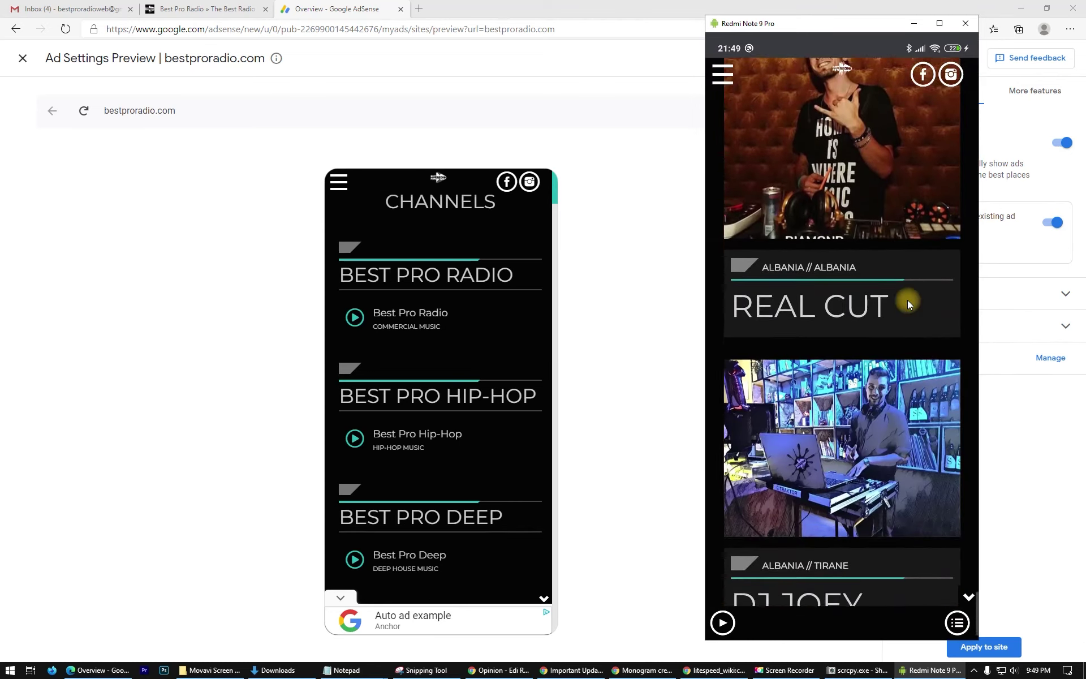
scroll(907, 299, up, 10)
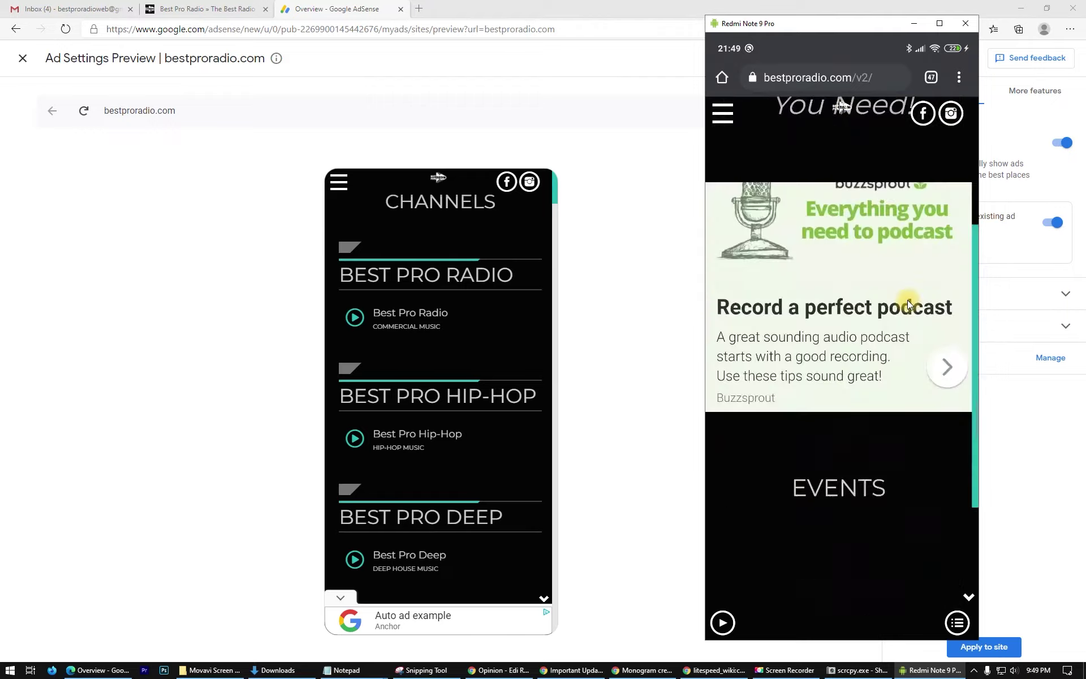
scroll(907, 304, up, 5)
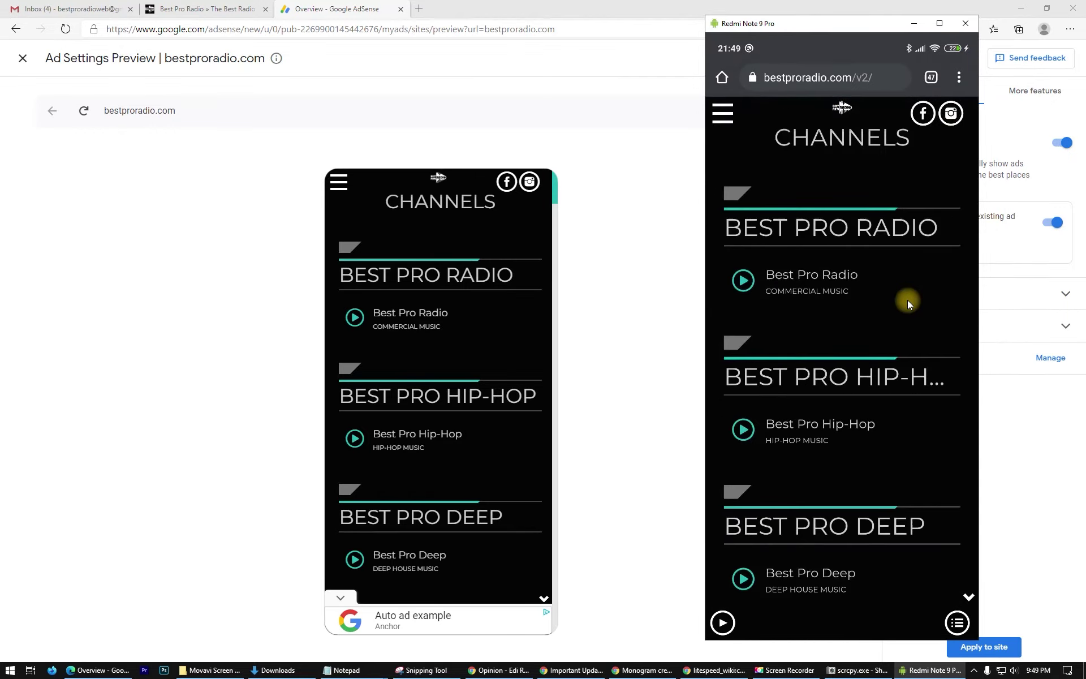
scroll(908, 300, up, 3)
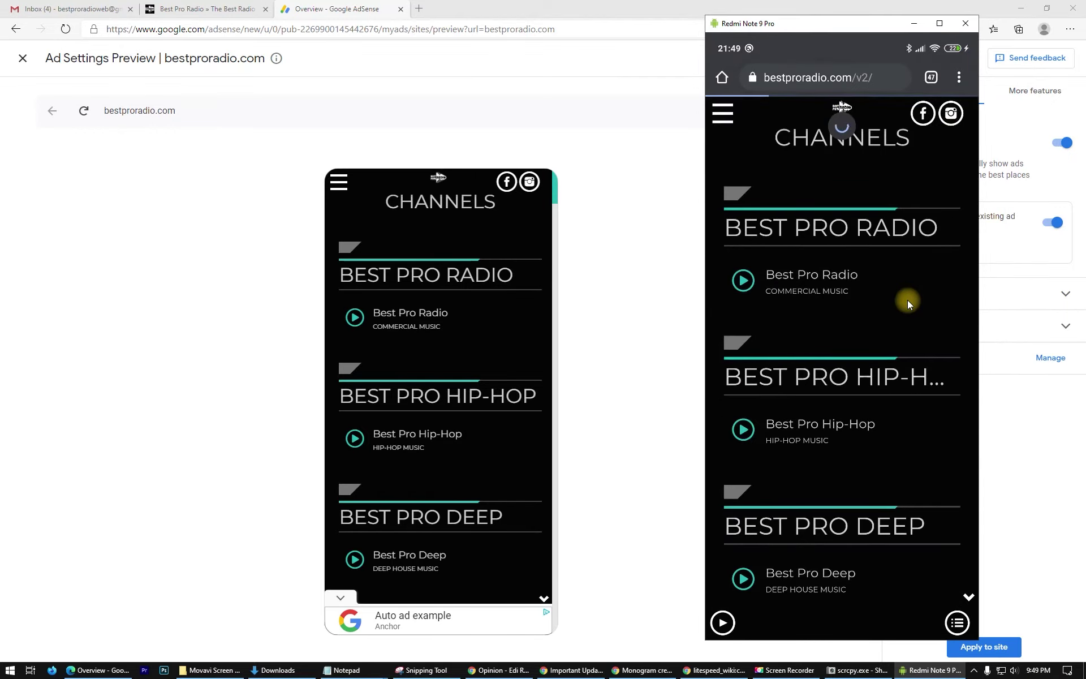
scroll(728, 561, down, 5)
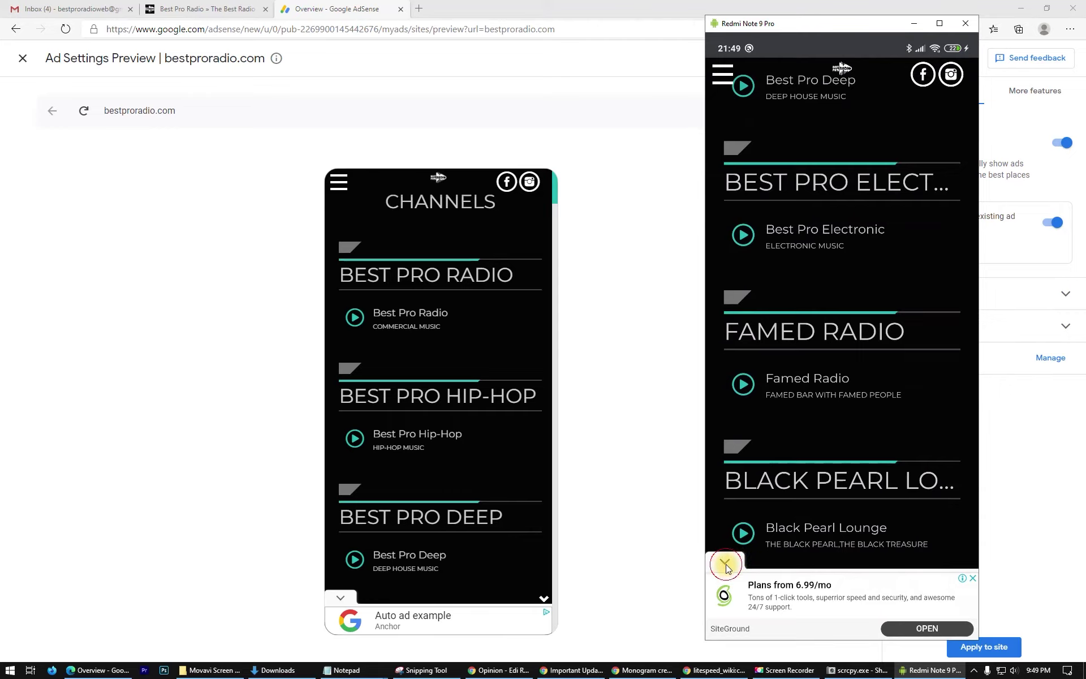
drag(828, 26, 825, 43)
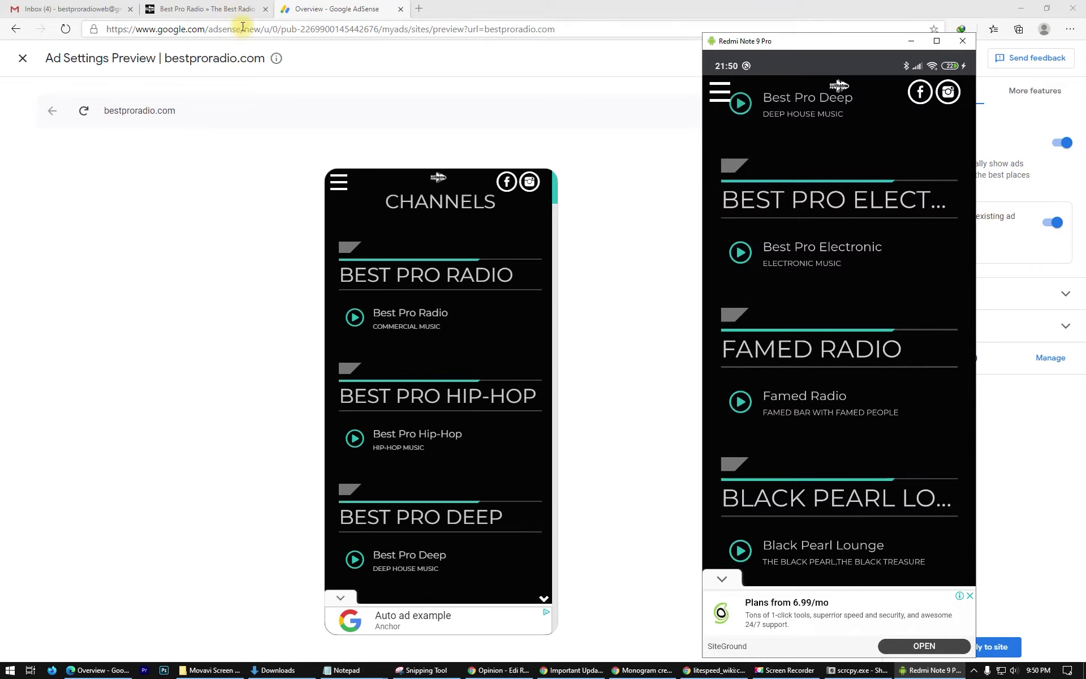
click(327, 3)
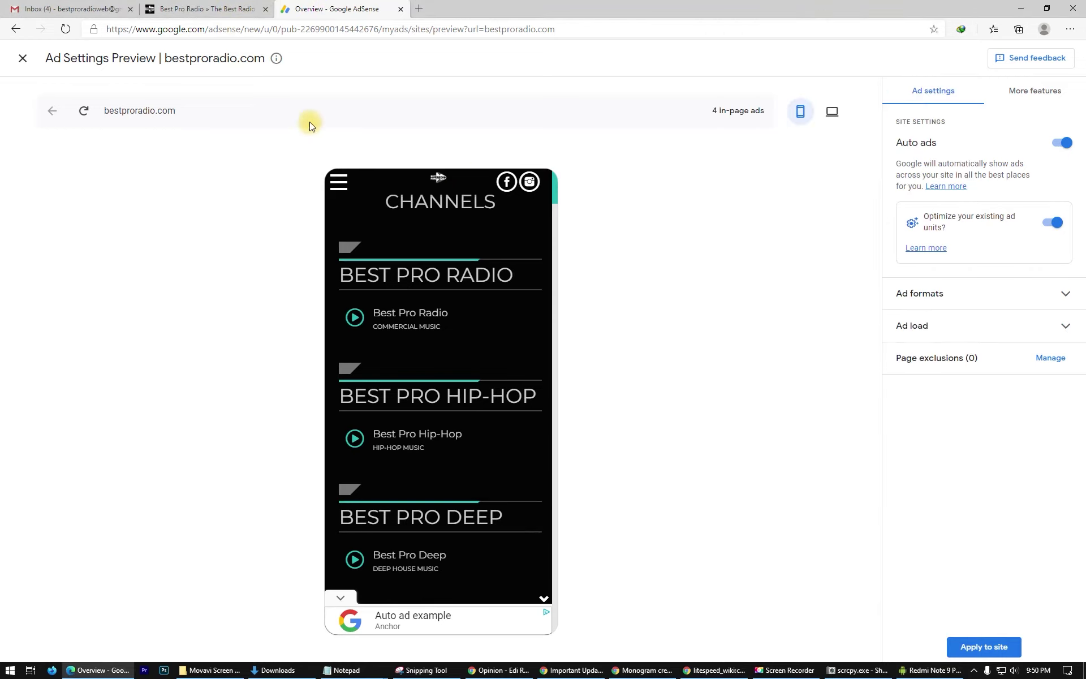
Step: Close the Ad Settings Preview and switch the Overview to the 'By ad unit' view
click(22, 59)
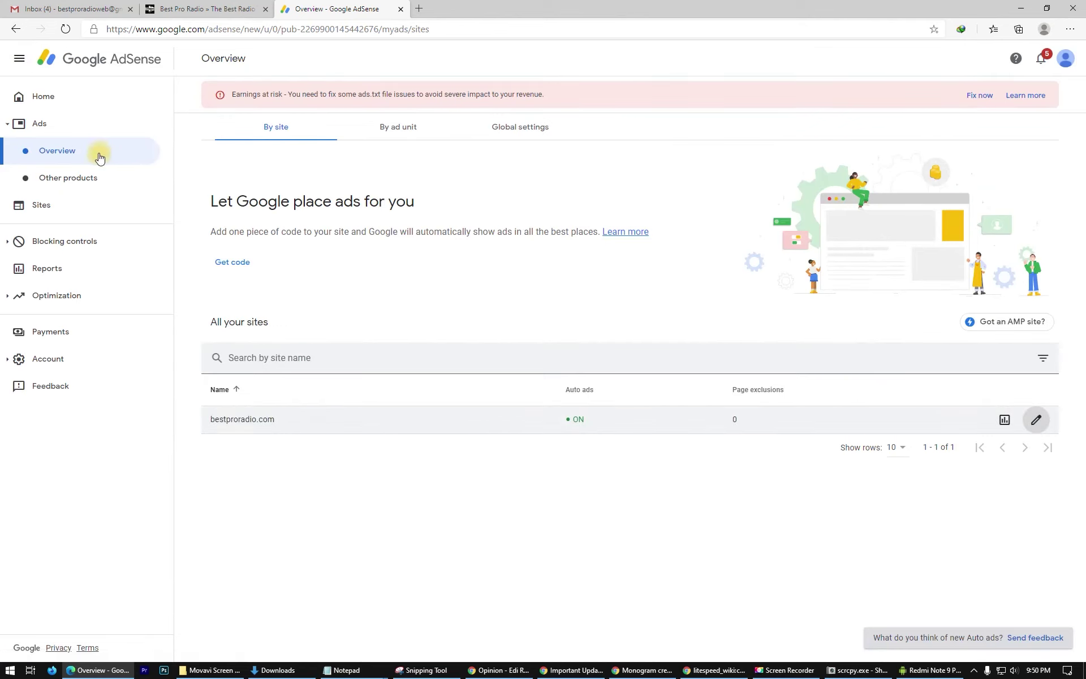
click(398, 128)
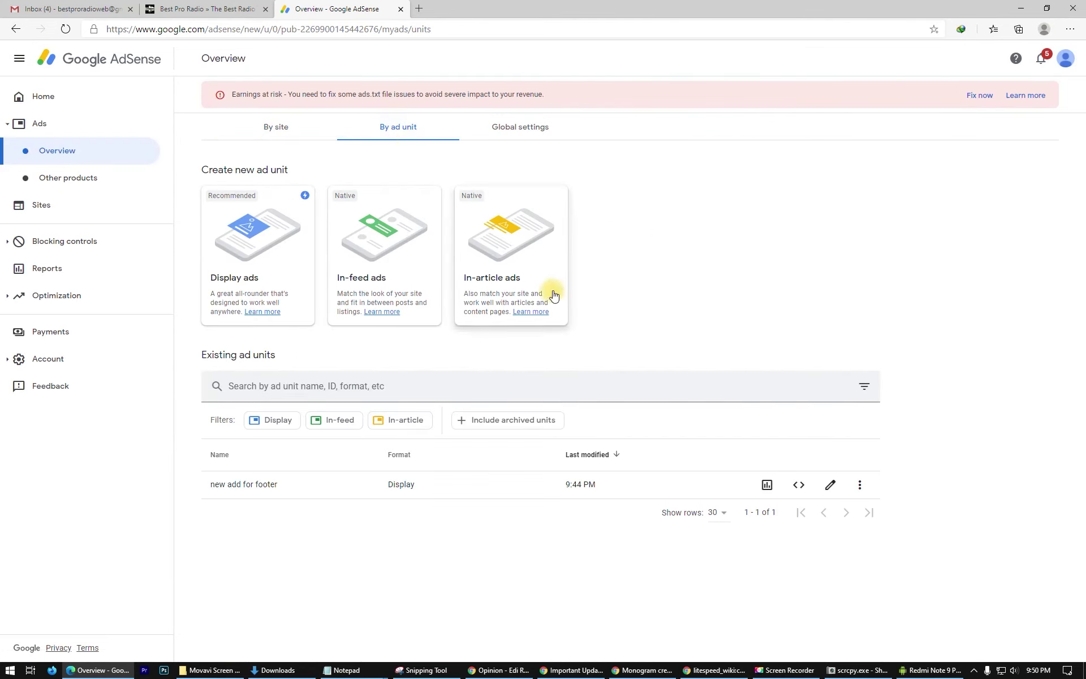
Step: Start a new display ad unit and begin naming it, dismissing an accidental bookmark dialog
click(253, 259)
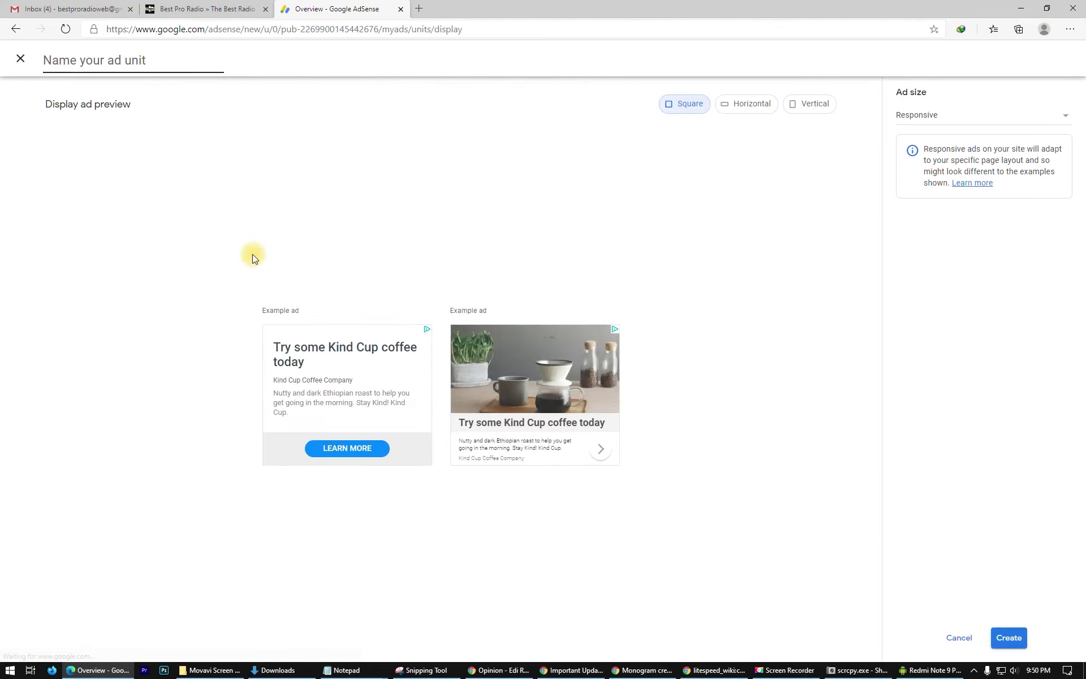
text(new)
key(alt+space)
key(ctrl+shift+d)
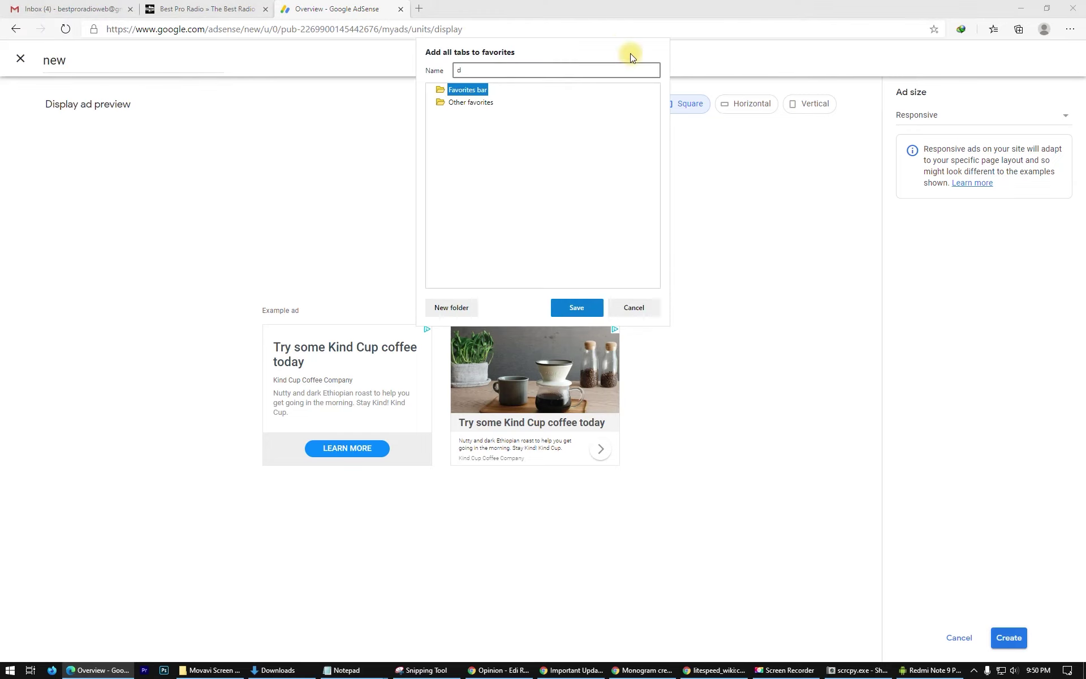
click(648, 311)
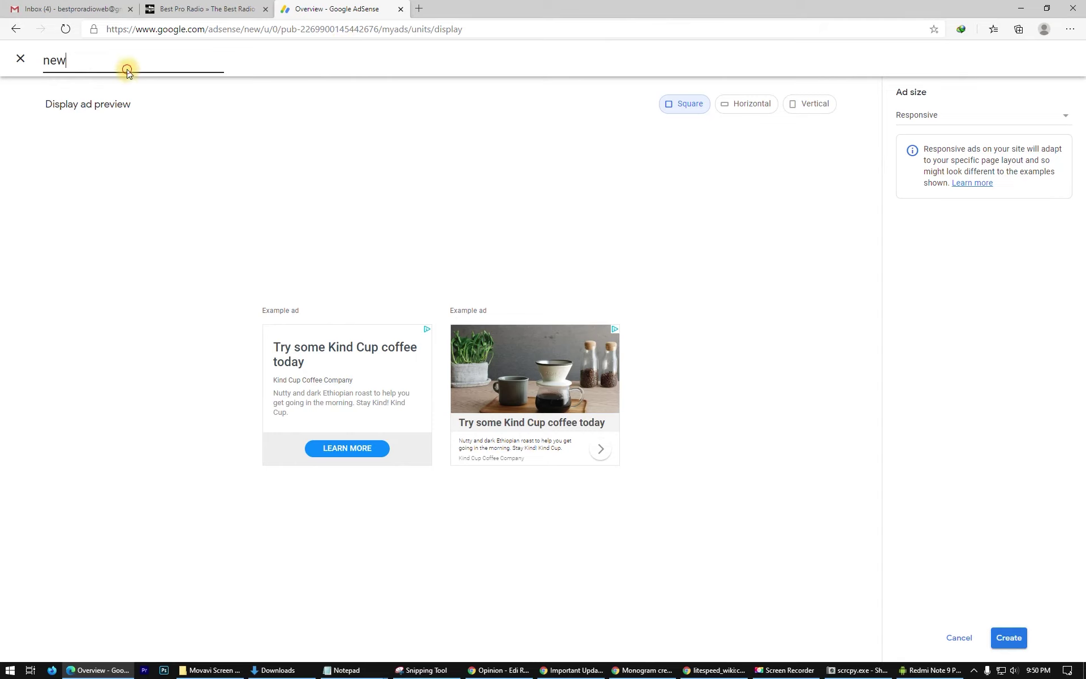
text(ad)
Step: Compare square, horizontal and vertical shapes, try 728x90, and keep the Responsive size
click(734, 108)
click(806, 105)
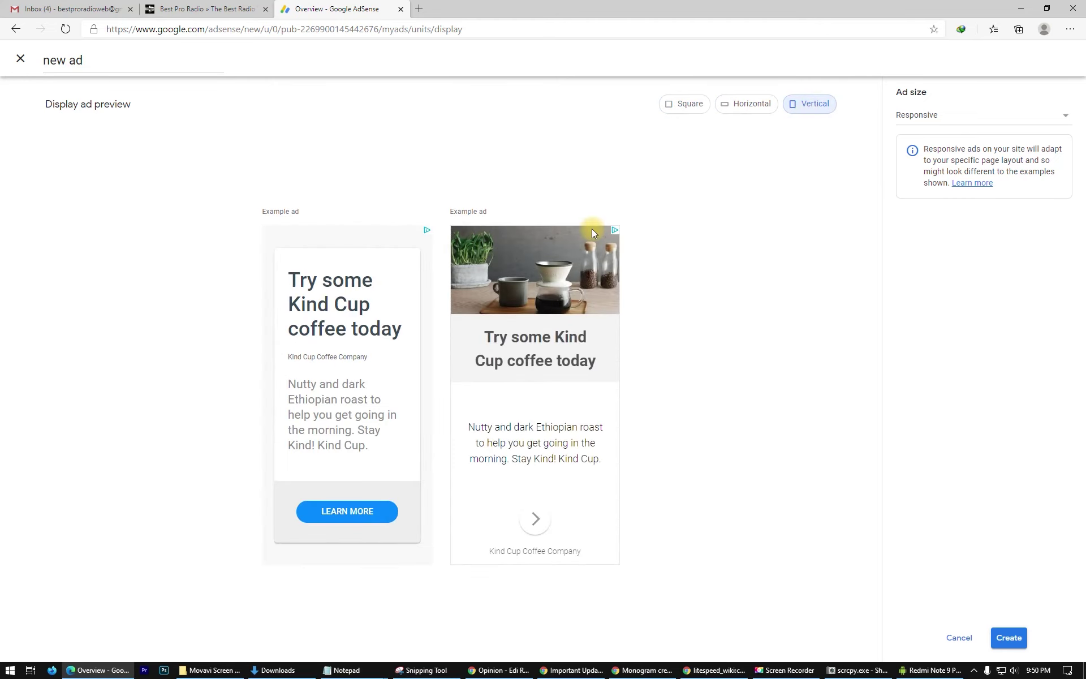
click(749, 104)
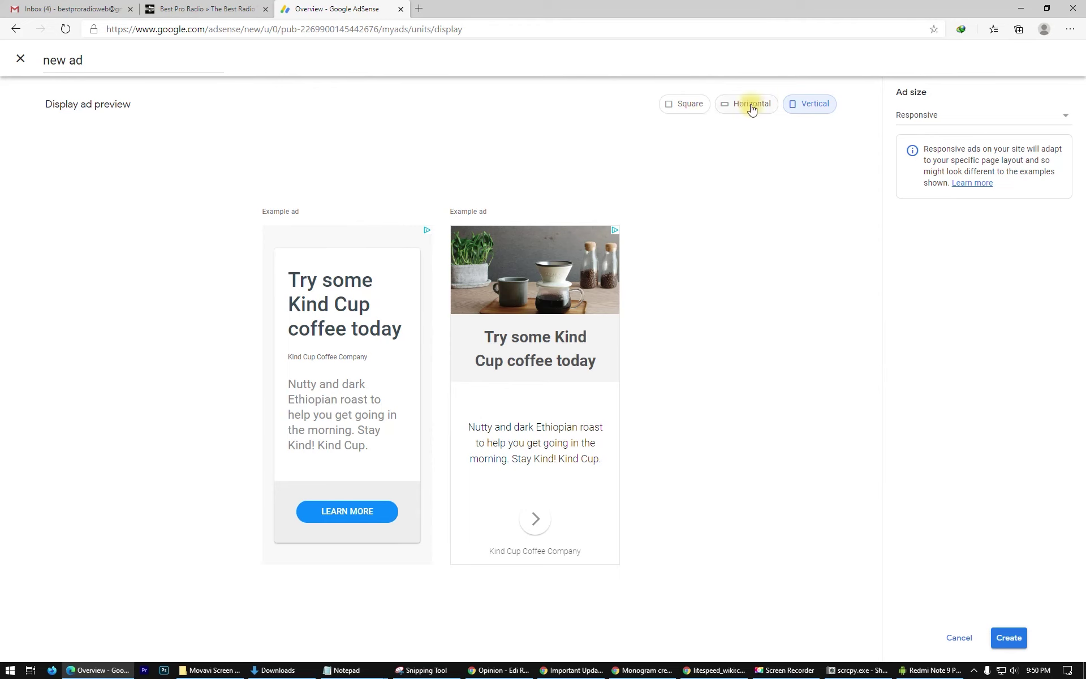
click(706, 106)
click(927, 117)
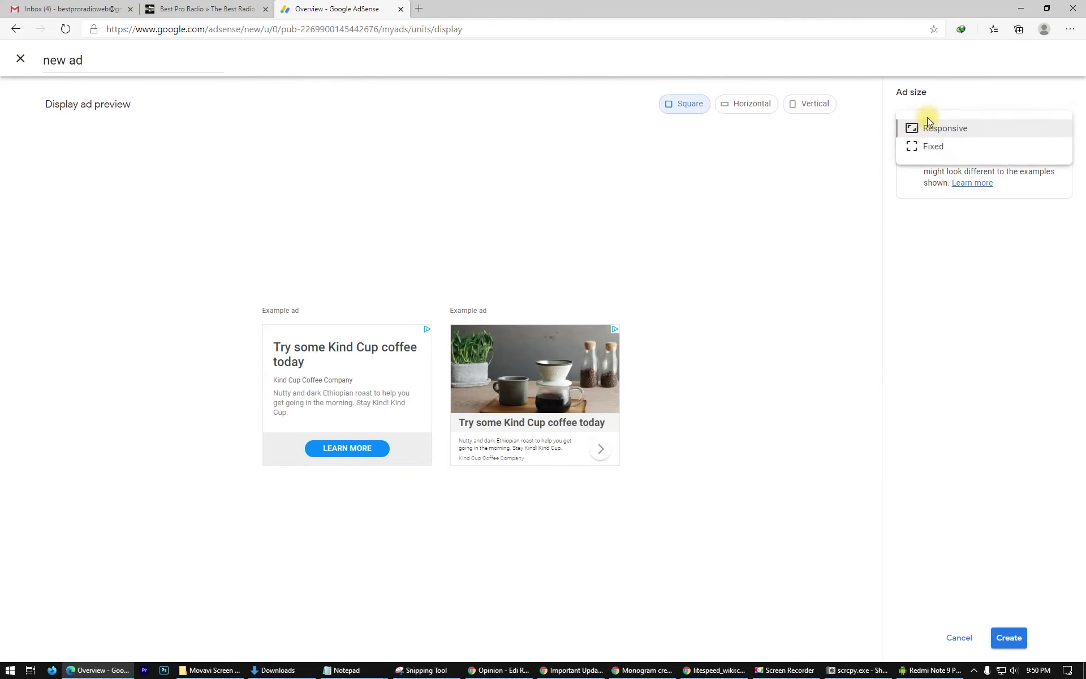
click(932, 146)
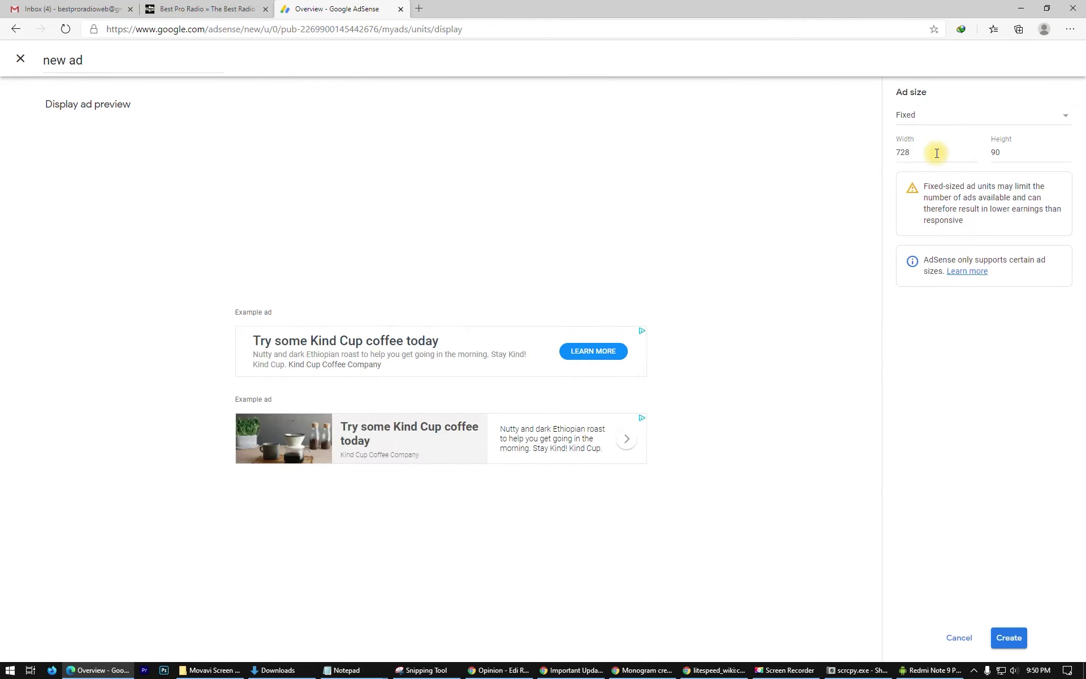
click(929, 119)
click(949, 126)
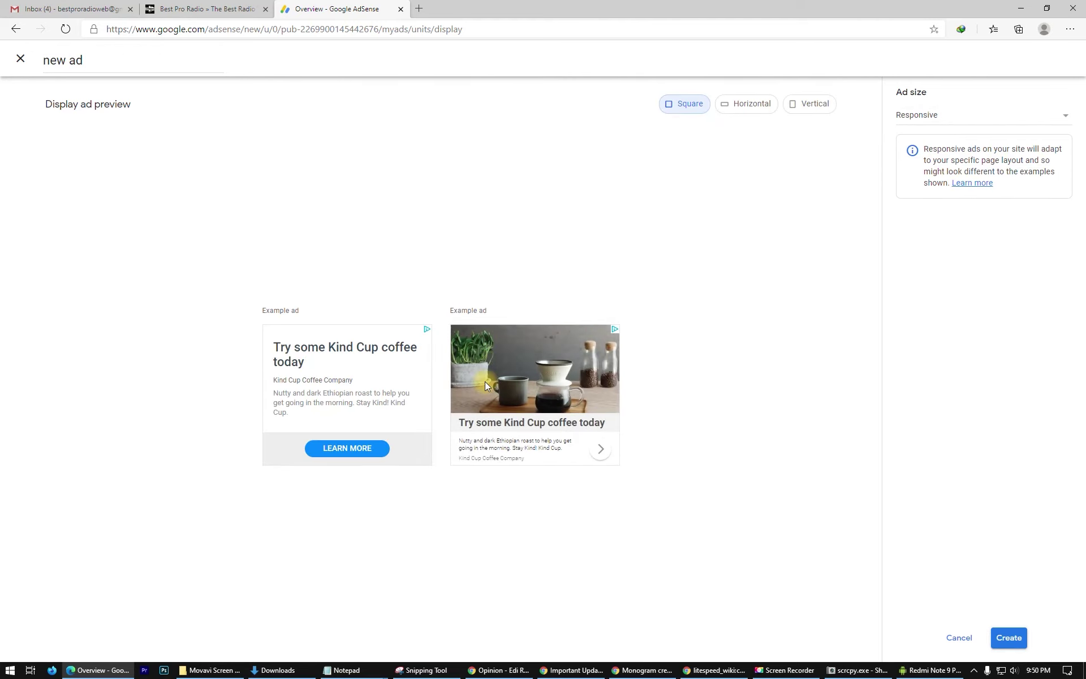
Step: Choose the Vertical shape and name the ad unit 'new ads -vertical'
click(97, 60)
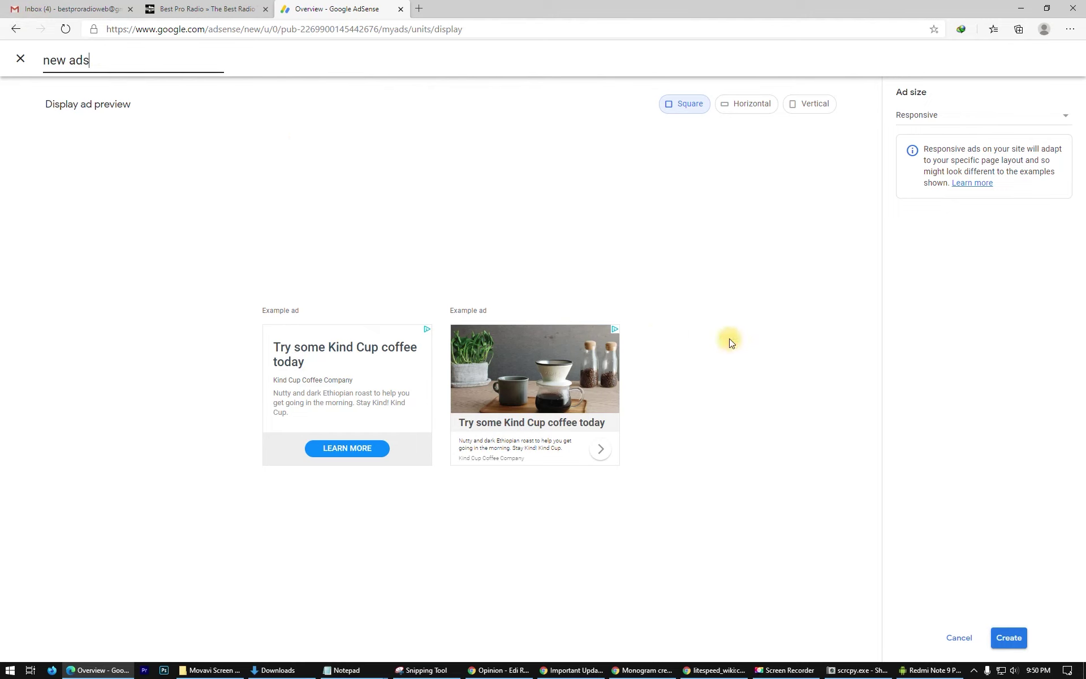
click(810, 104)
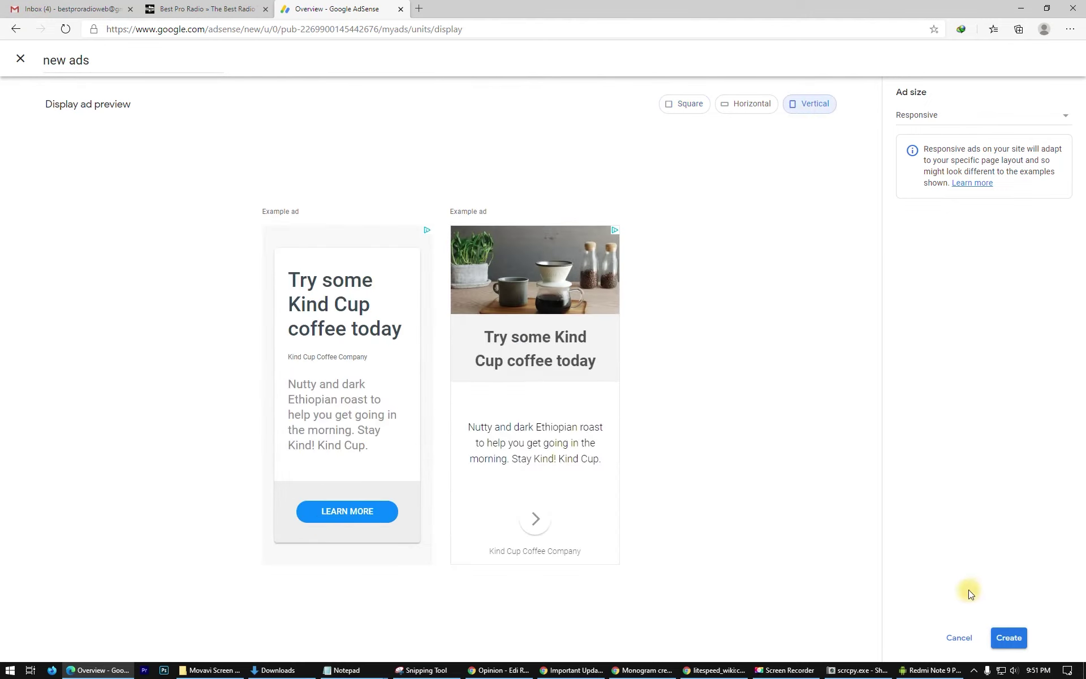
click(134, 59)
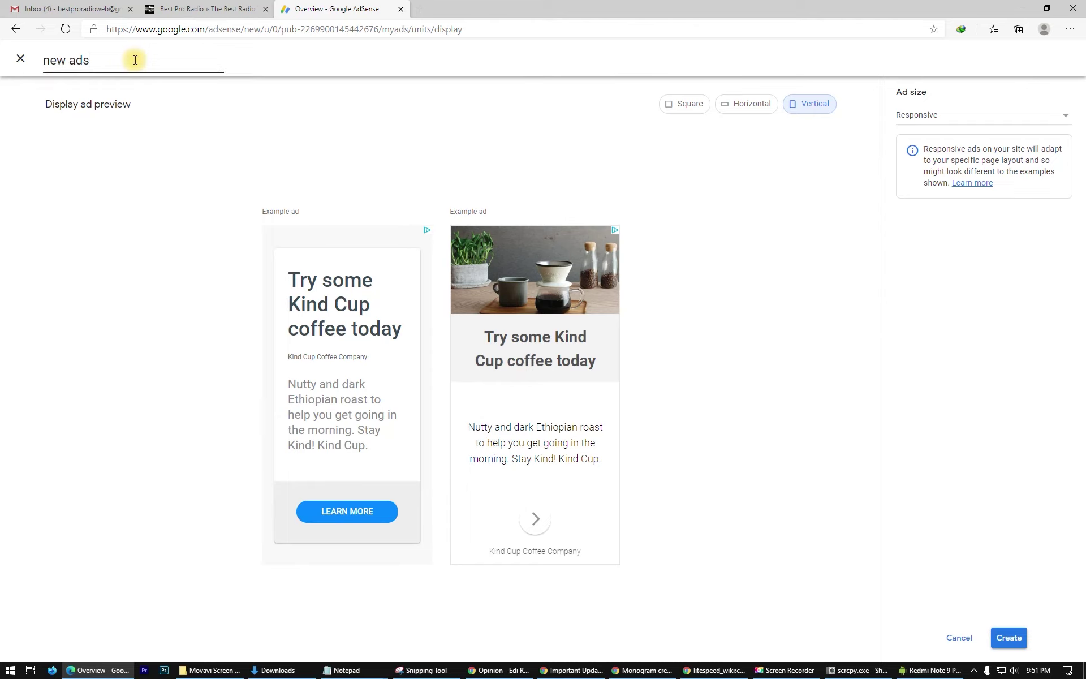
text(-)
text(vee)
key(BackSpace)
text(rtical)
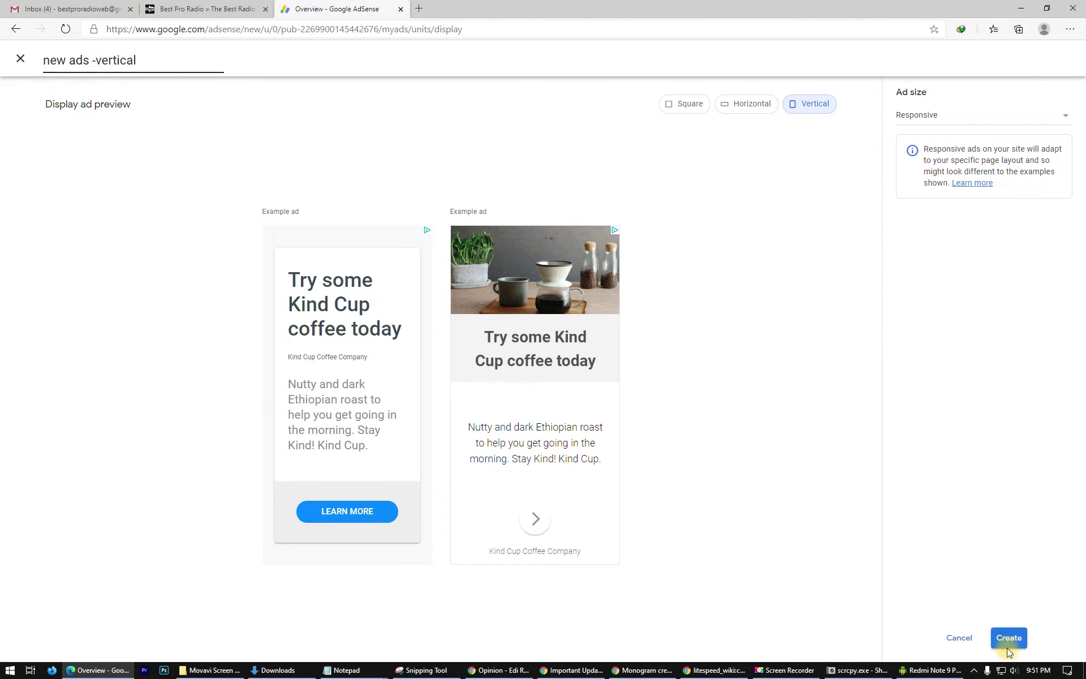
Step: Create the ad unit and copy its generated ad code snippet
click(1008, 637)
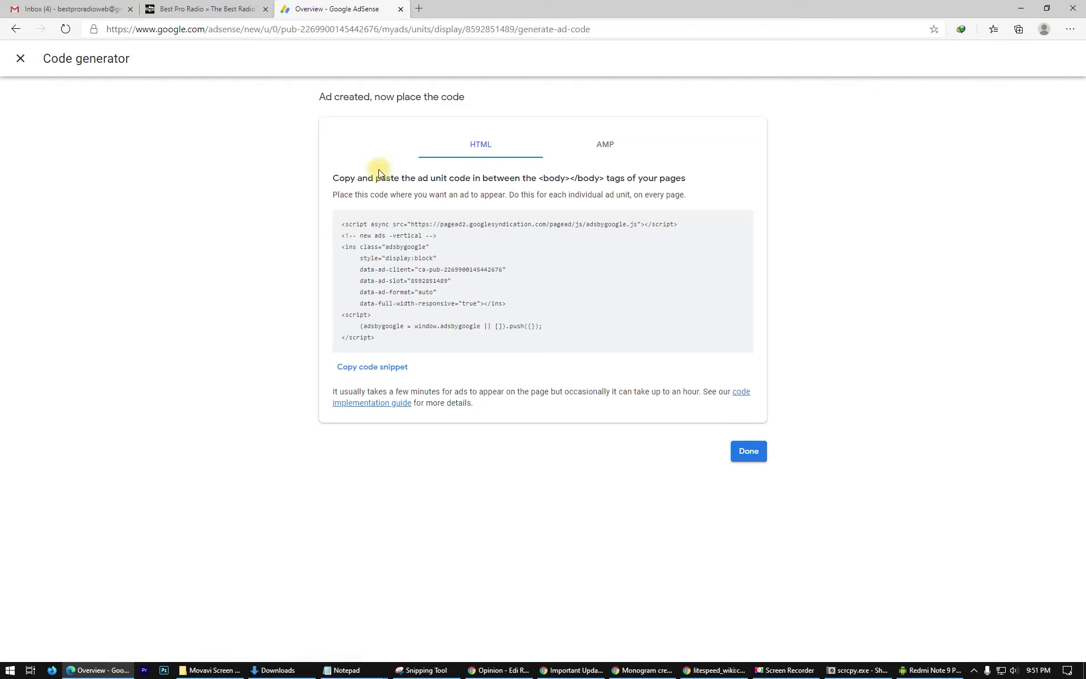
drag(343, 225, 490, 336)
right_click(487, 320)
click(509, 331)
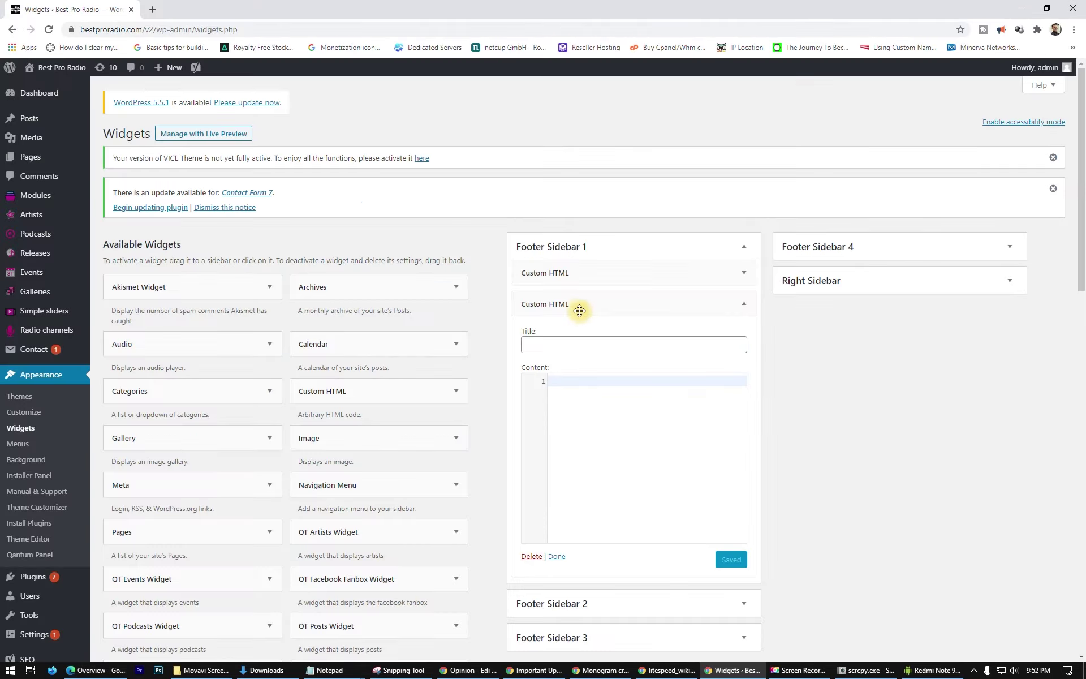
Step: Paste the 'new ads -vertical' code into Footer Sidebar 1's Custom HTML widget, save, and open the live site
right_click(588, 414)
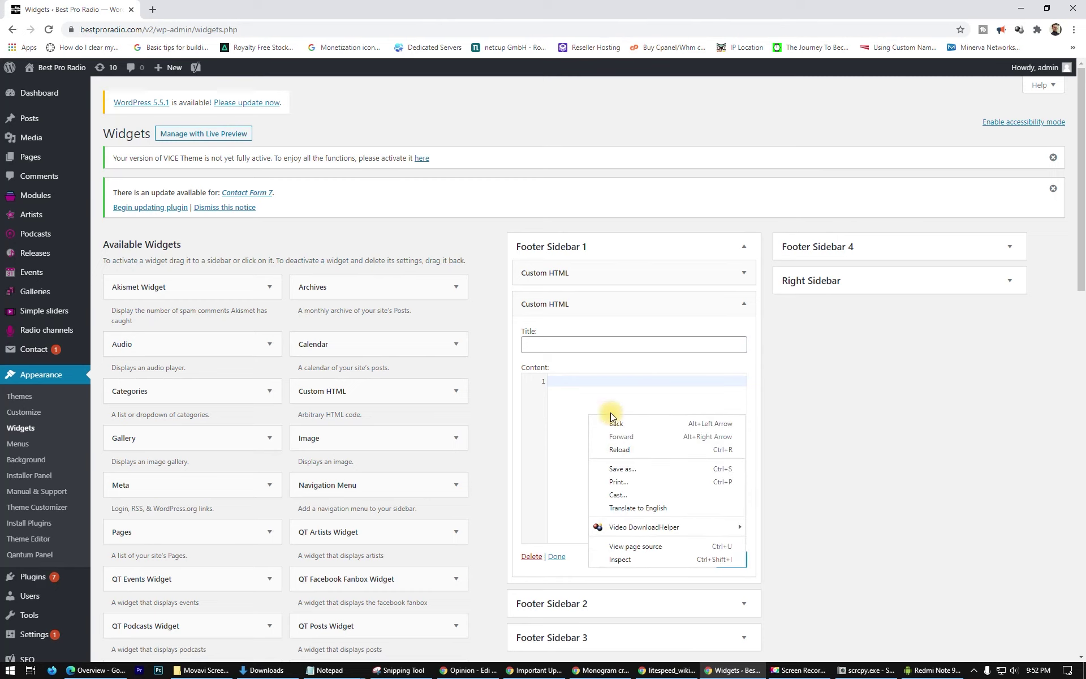
click(582, 405)
key(ctrl+v)
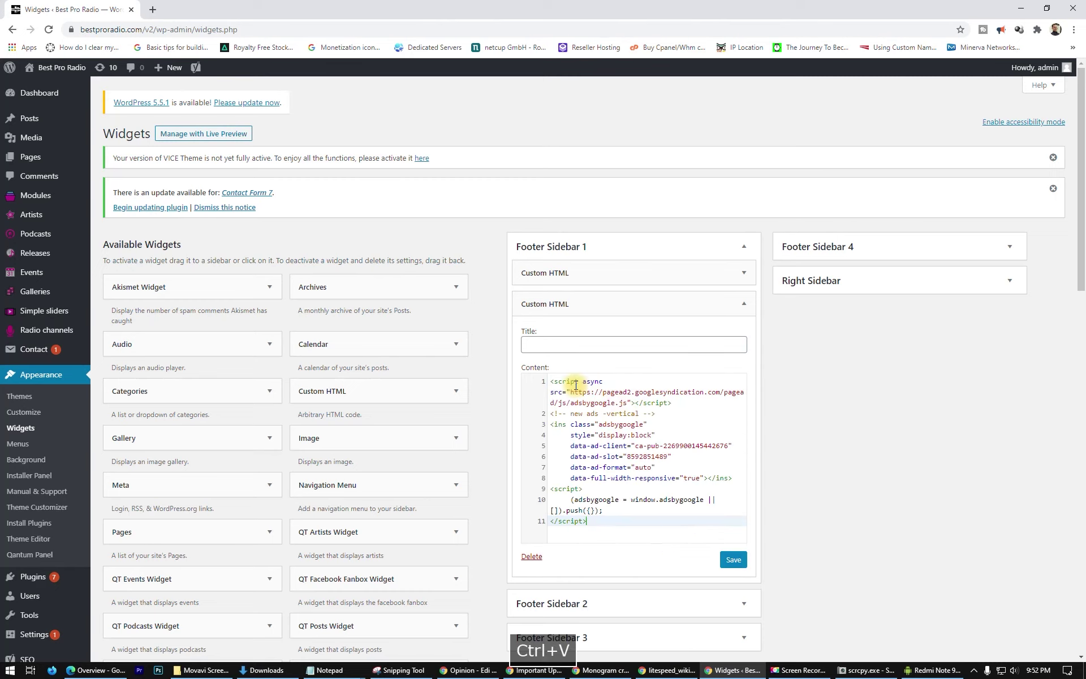
scroll(664, 441, down, 2)
click(729, 446)
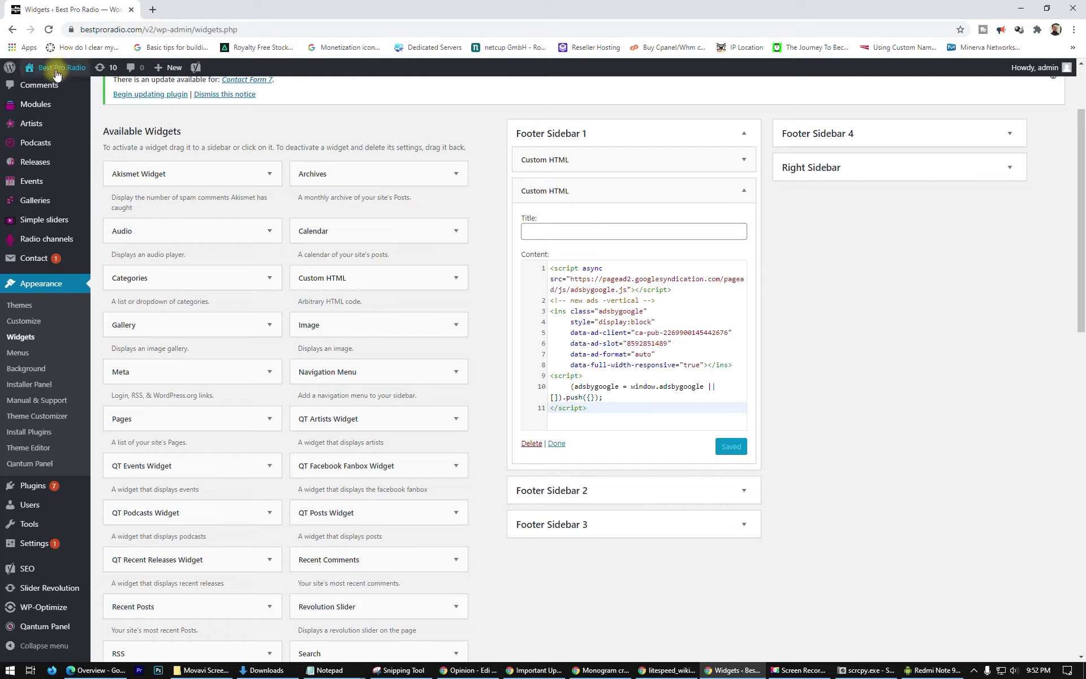
middle_click(34, 85)
Step: Scroll through the Best Pro Radio home page to confirm ads are showing
click(209, 6)
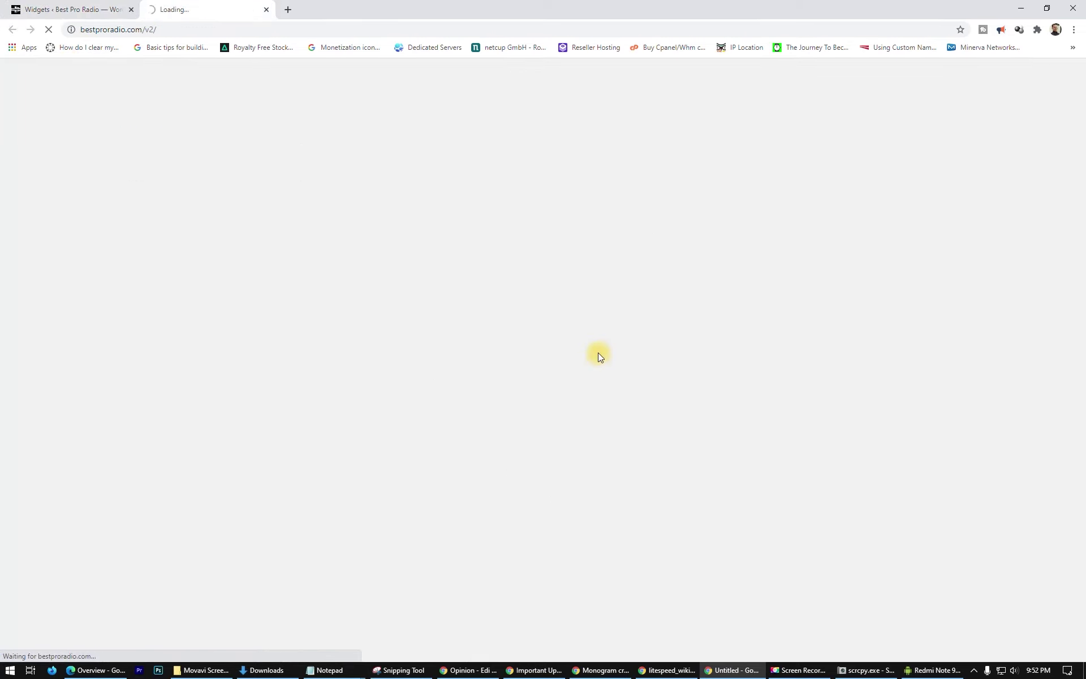
scroll(598, 359, down, 10)
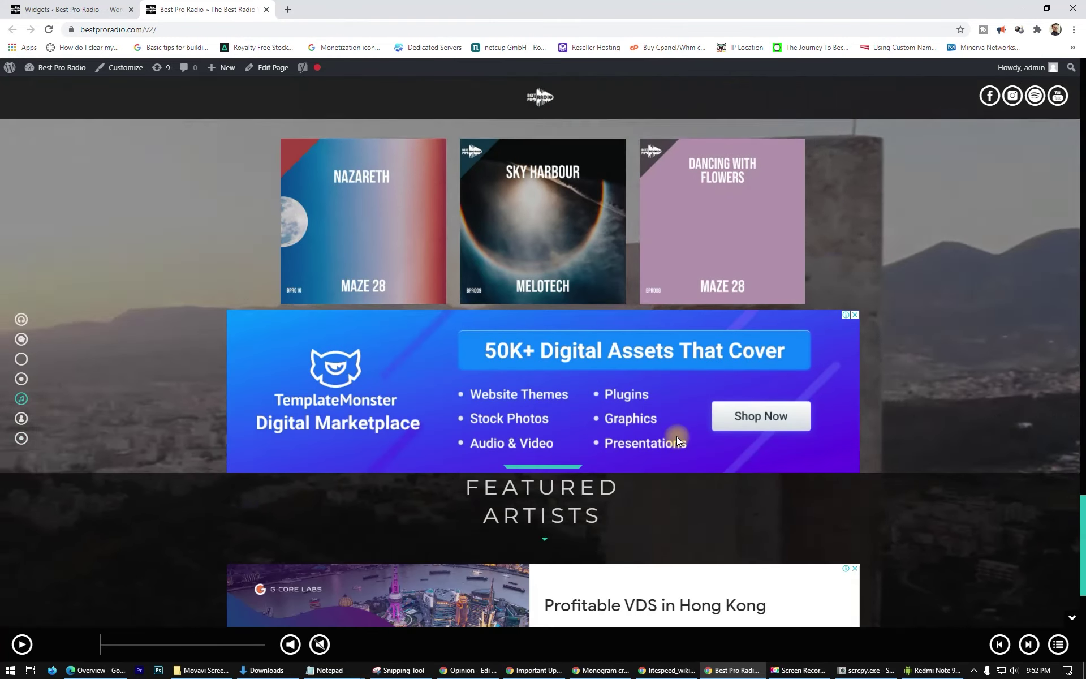
scroll(676, 436, down, 2)
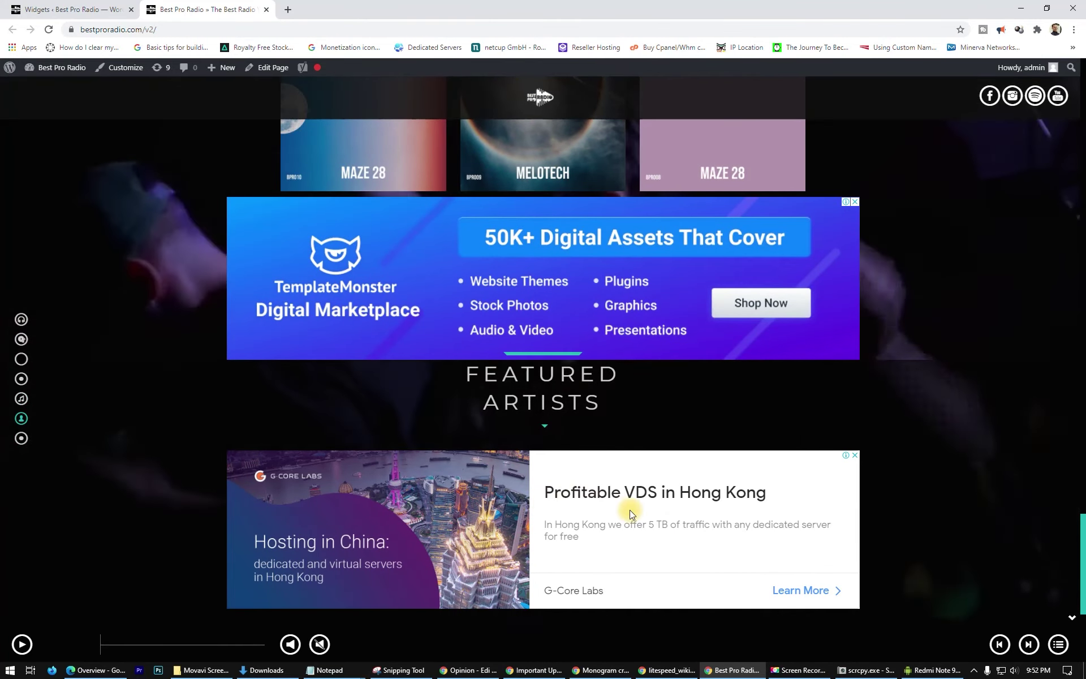
scroll(485, 427, up, 6)
scroll(508, 517, down, 7)
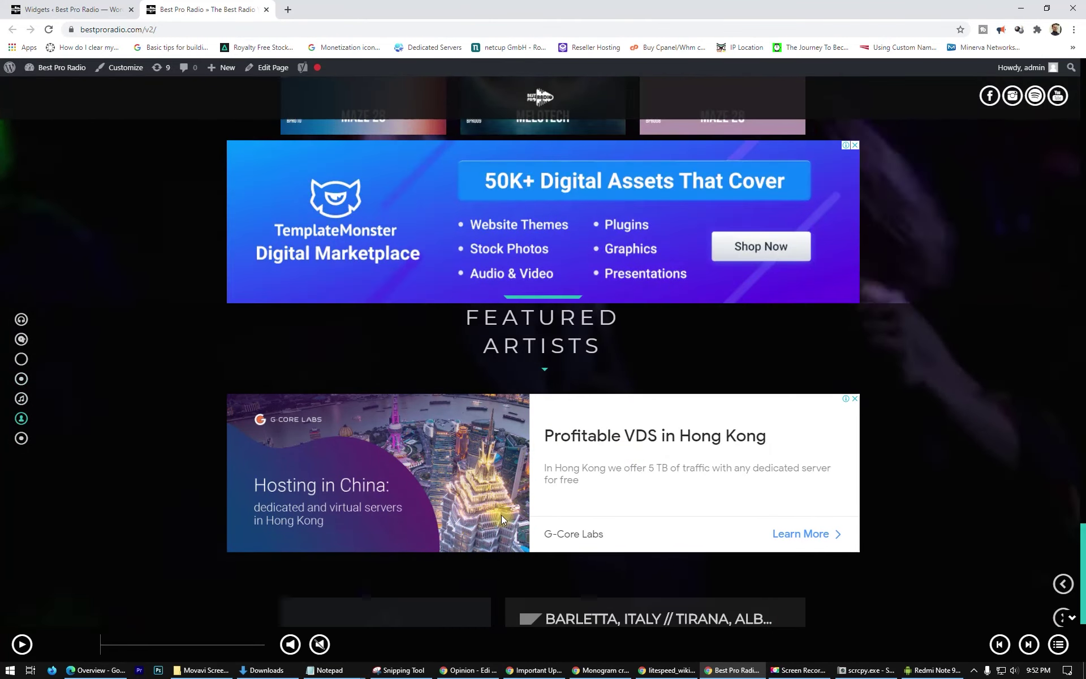
Step: Delete the second Custom HTML widget in Footer Sidebar 1, close the site tab, and finish AdSense's code step
key(ctrl+shift+Tab)
click(536, 446)
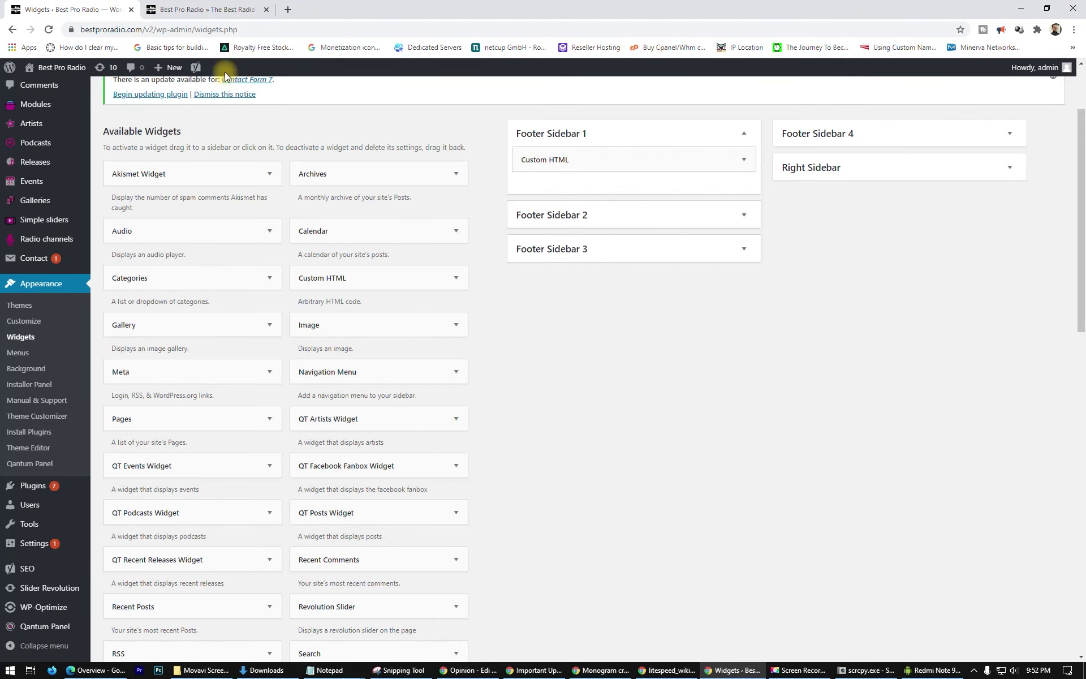
click(242, 6)
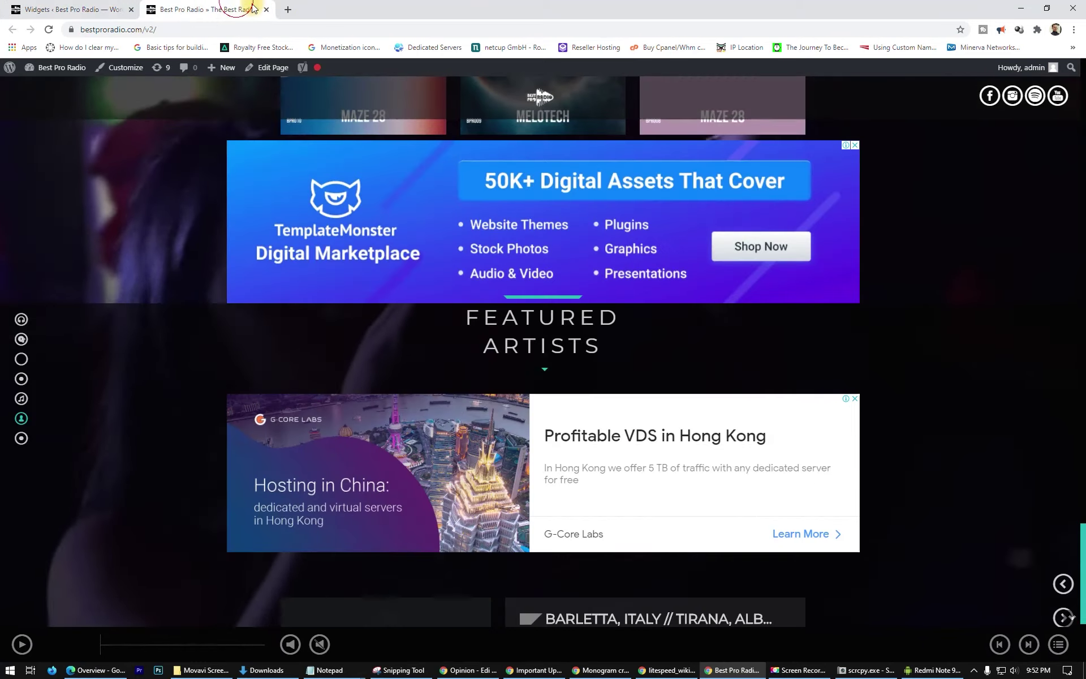
click(265, 8)
click(1022, 6)
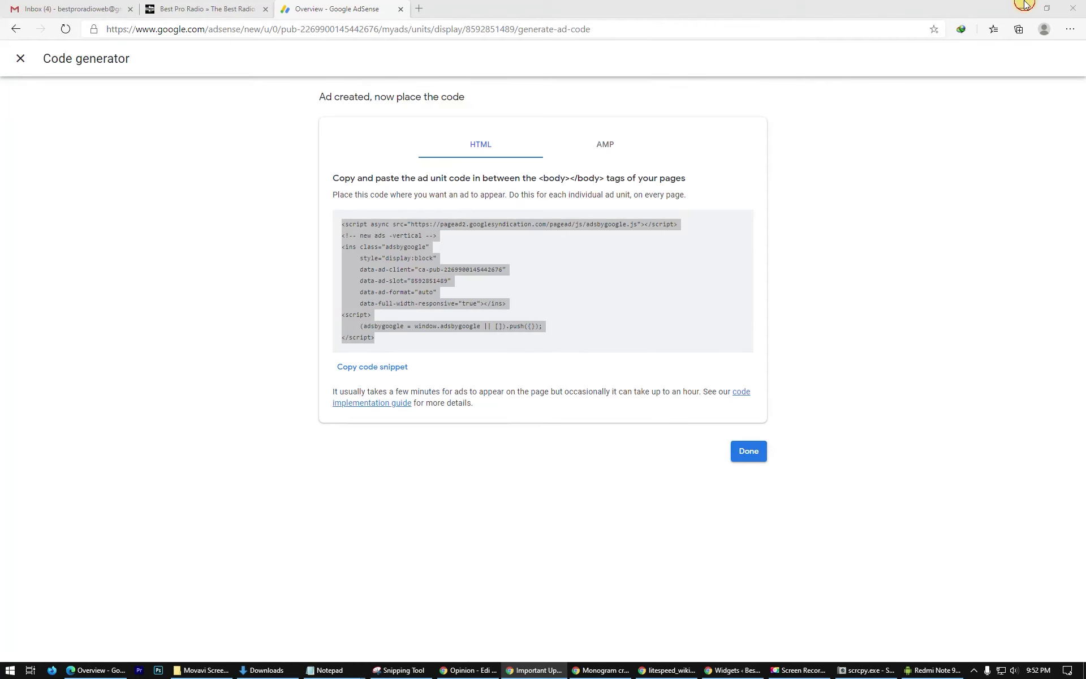
click(735, 458)
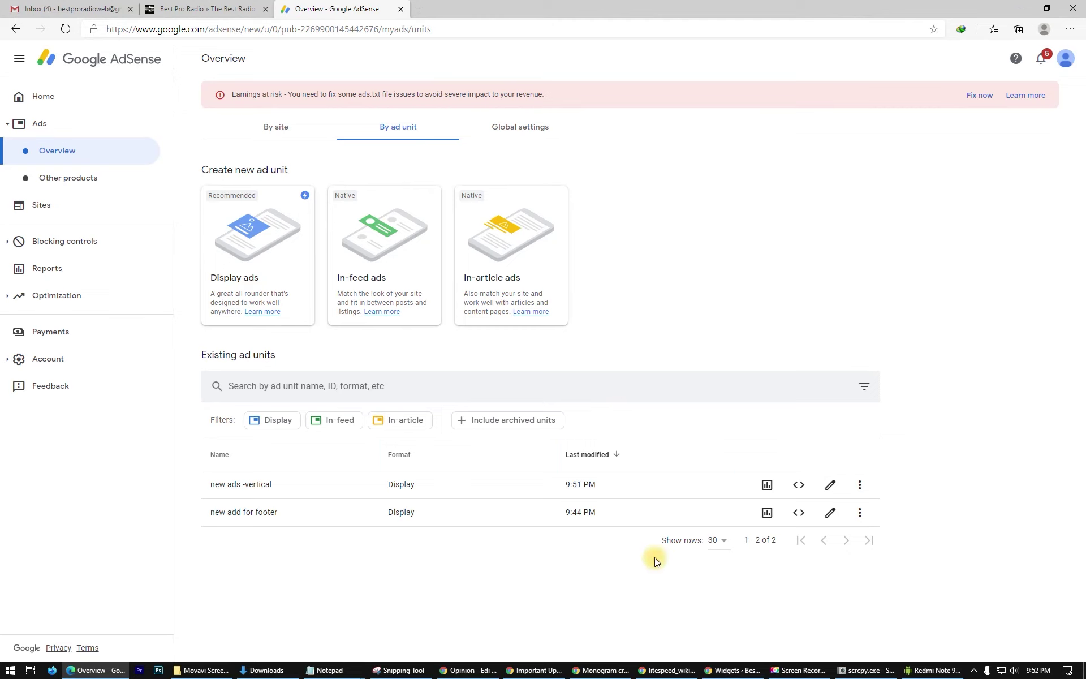